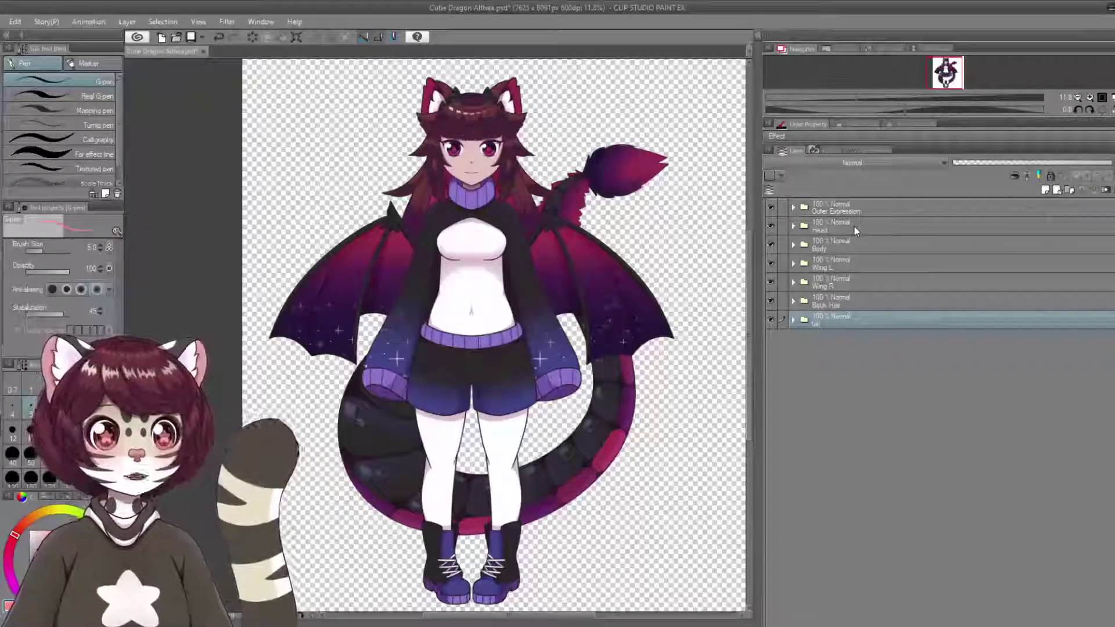
Expand the tail folder and examine the Main Tail, Tail Fluff End 2 and Tail Fluff End 1 layers by toggling their visibility.
left_click(793, 320)
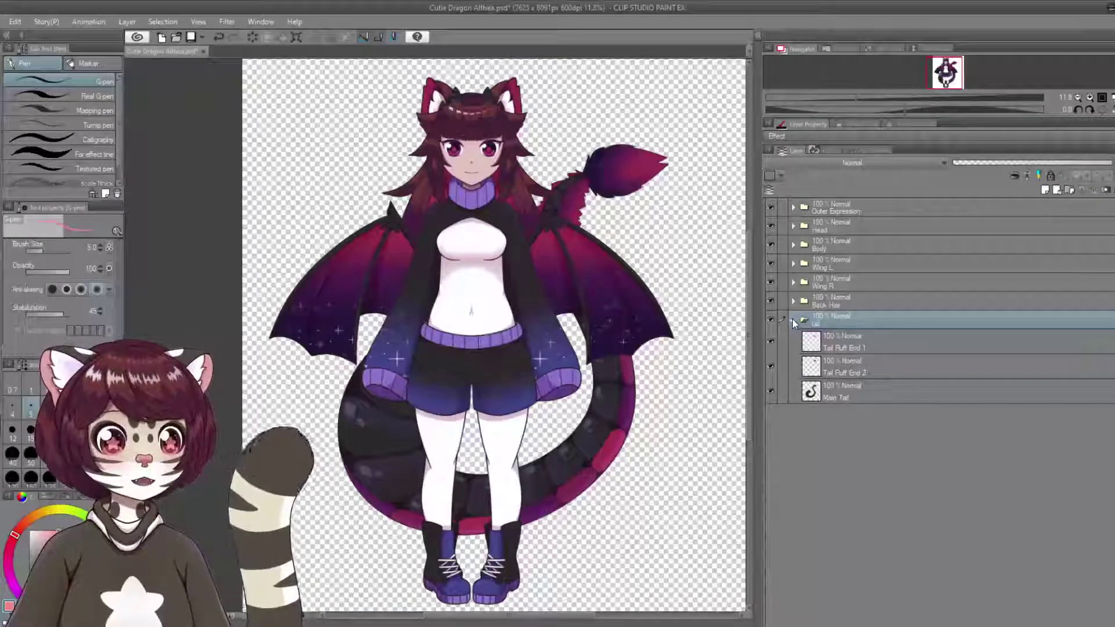
left_click(847, 398)
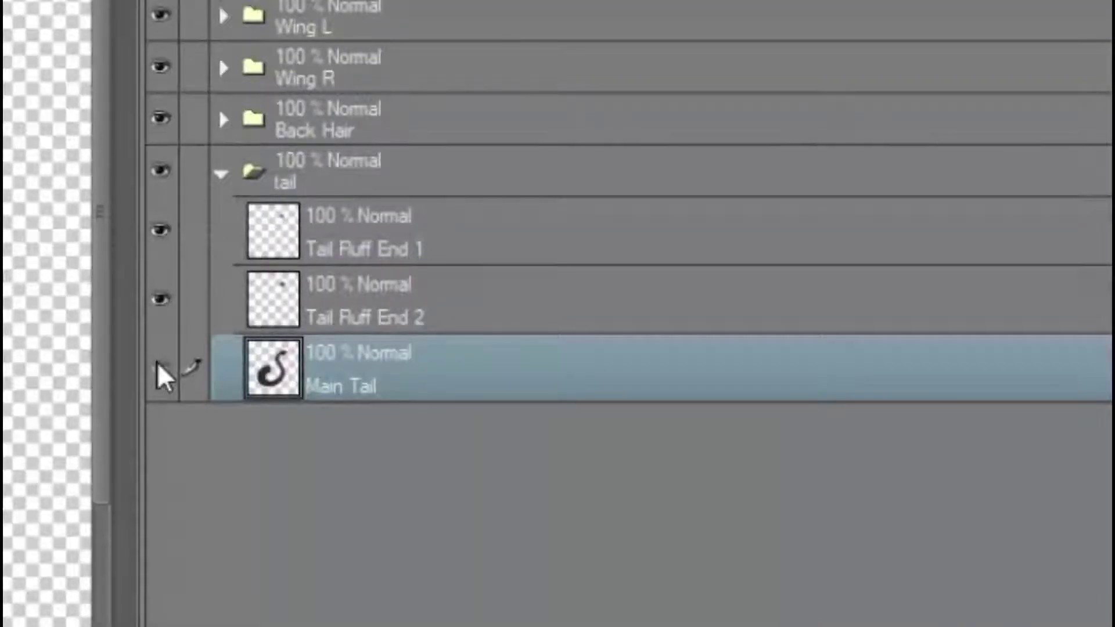
left_click(157, 363)
left_click(161, 305)
left_click(161, 305)
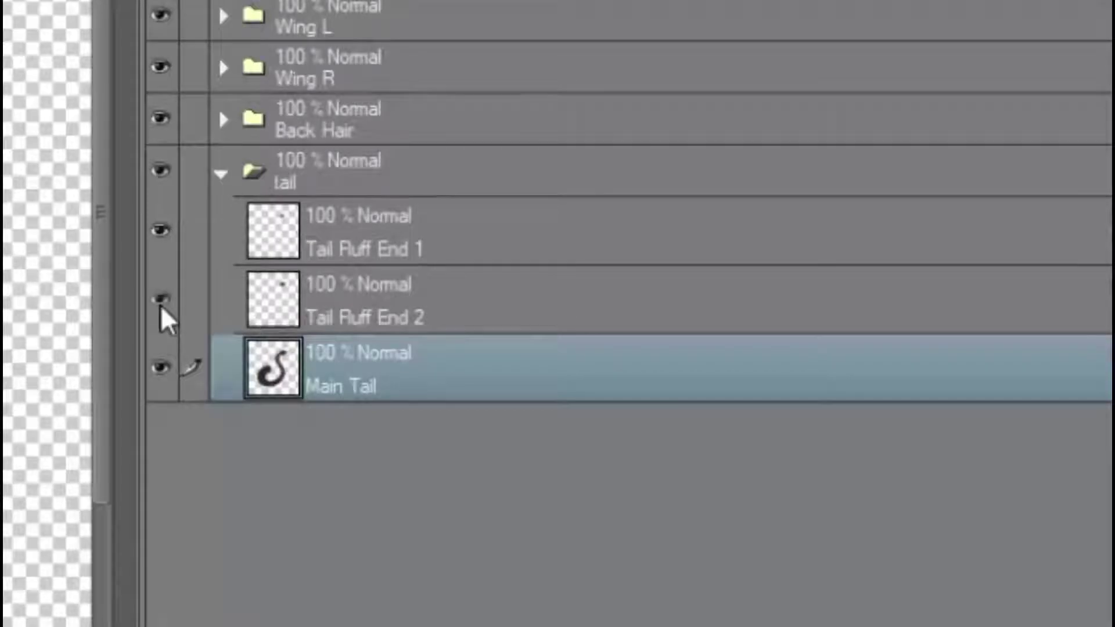
left_click(162, 228)
left_click(162, 228)
left_click(162, 228)
Expand the Back Hair folder and examine its separated layers, toggling the visibility of Hair Back 1.
left_click(237, 121)
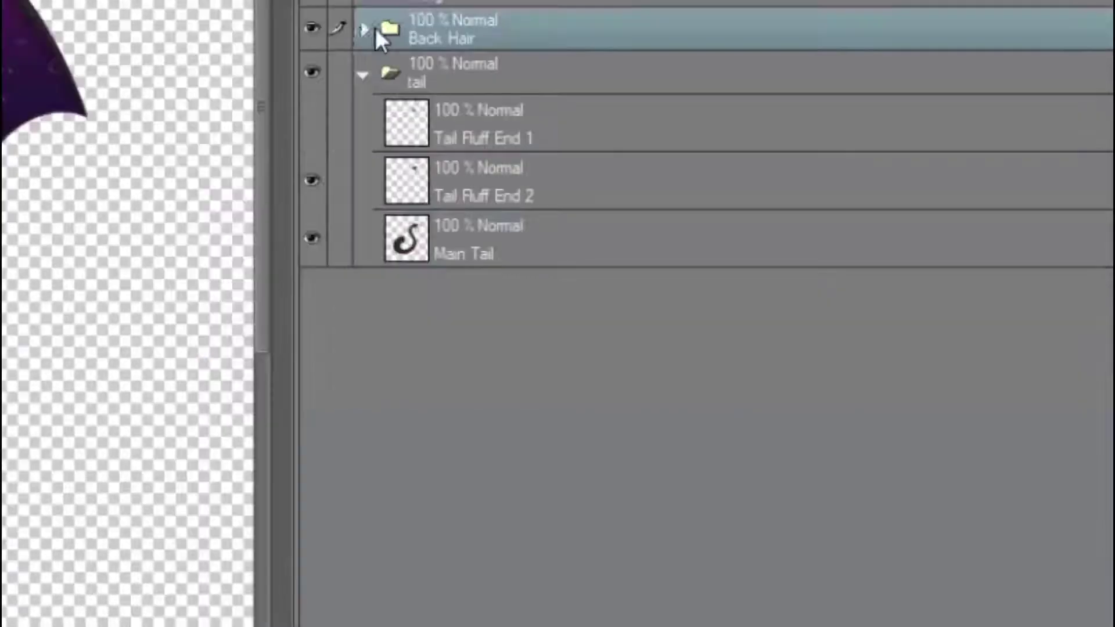
left_click(223, 120)
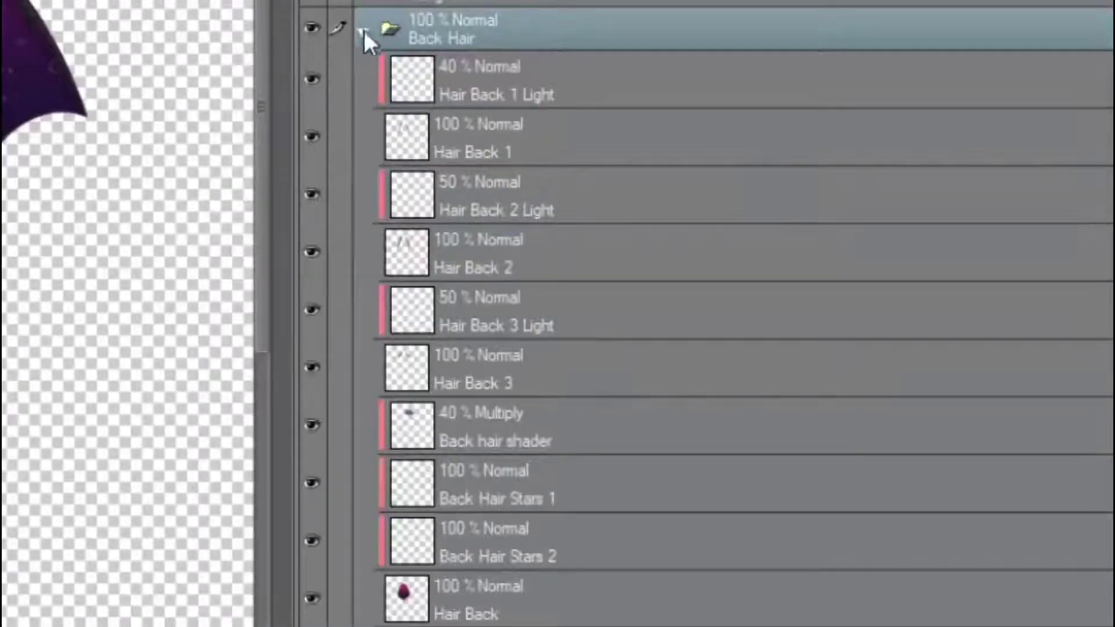
left_click(311, 139)
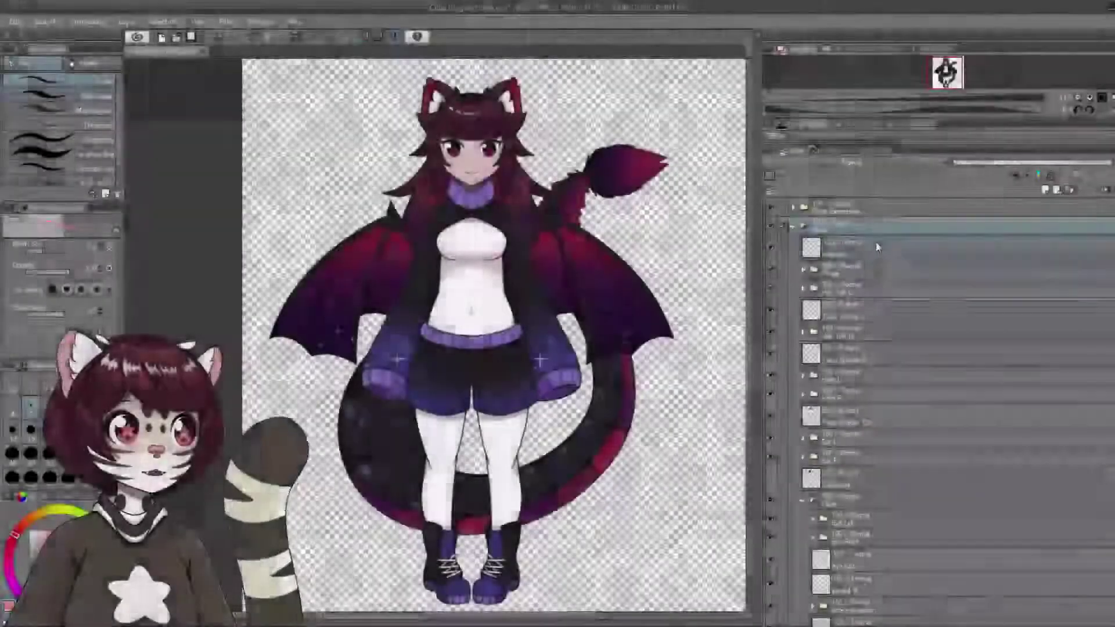
left_click(872, 249)
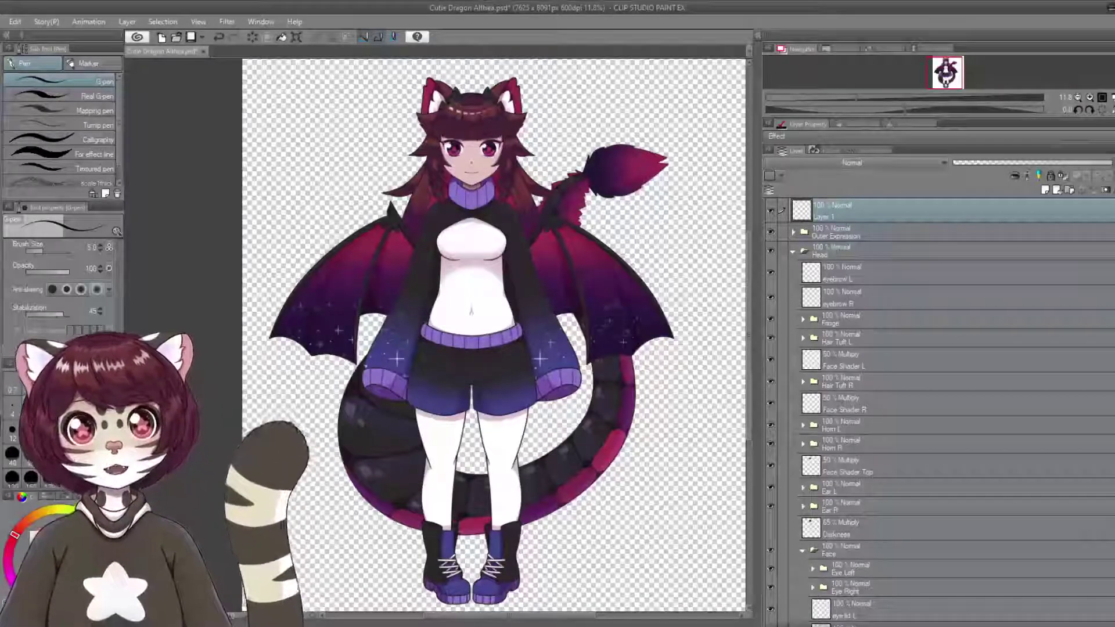
Increase the pen's brush size and draw a freehand mark on each side of the character's head.
left_click(55, 250)
mouse_move(562, 78)
left_mouse_down()
mouse_move(561, 111)
mouse_move(593, 117)
left_mouse_up()
mouse_move(349, 83)
left_mouse_down()
mouse_move(348, 121)
mouse_move(369, 78)
mouse_move(350, 98)
mouse_move(377, 124)
left_mouse_up()
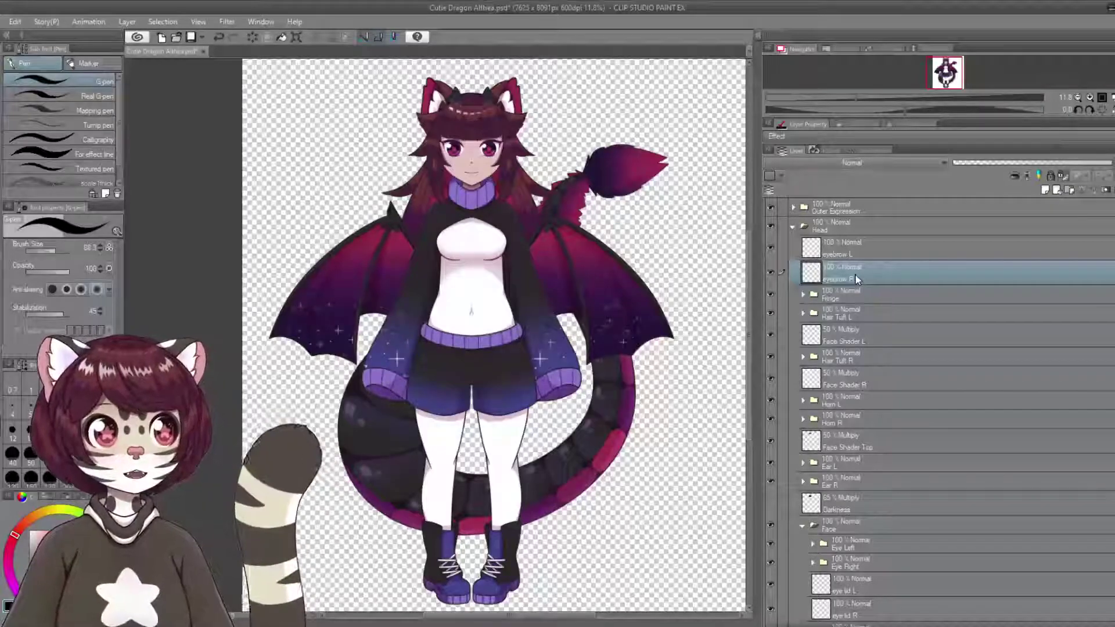
Select the eyebrow L layer in the Head folder, and expand the Fringe folder.
left_click(841, 301)
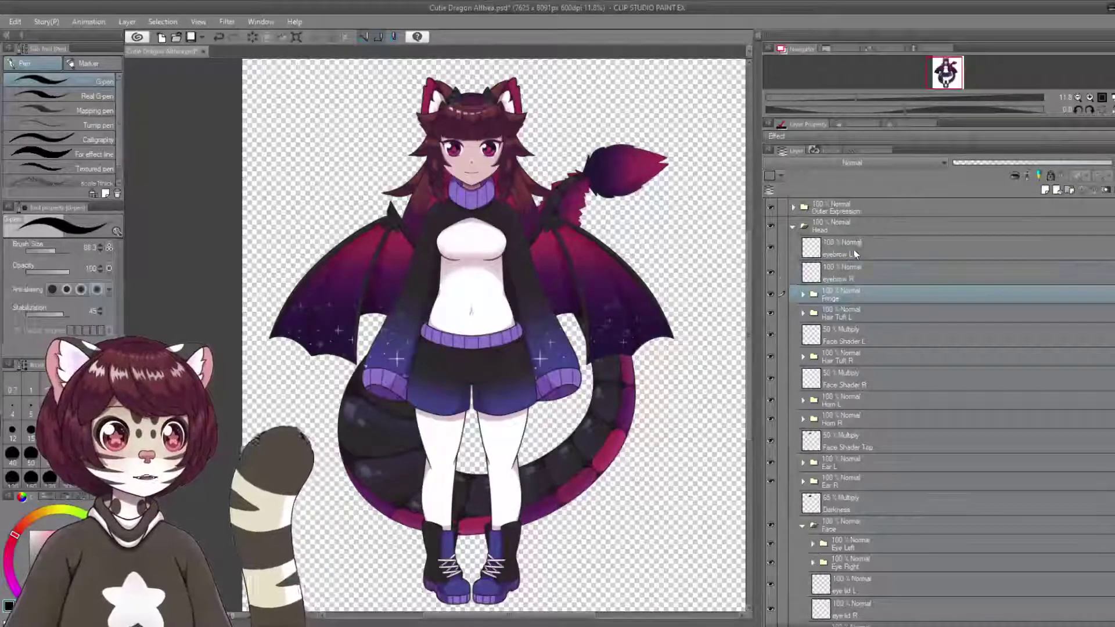
left_click(768, 246)
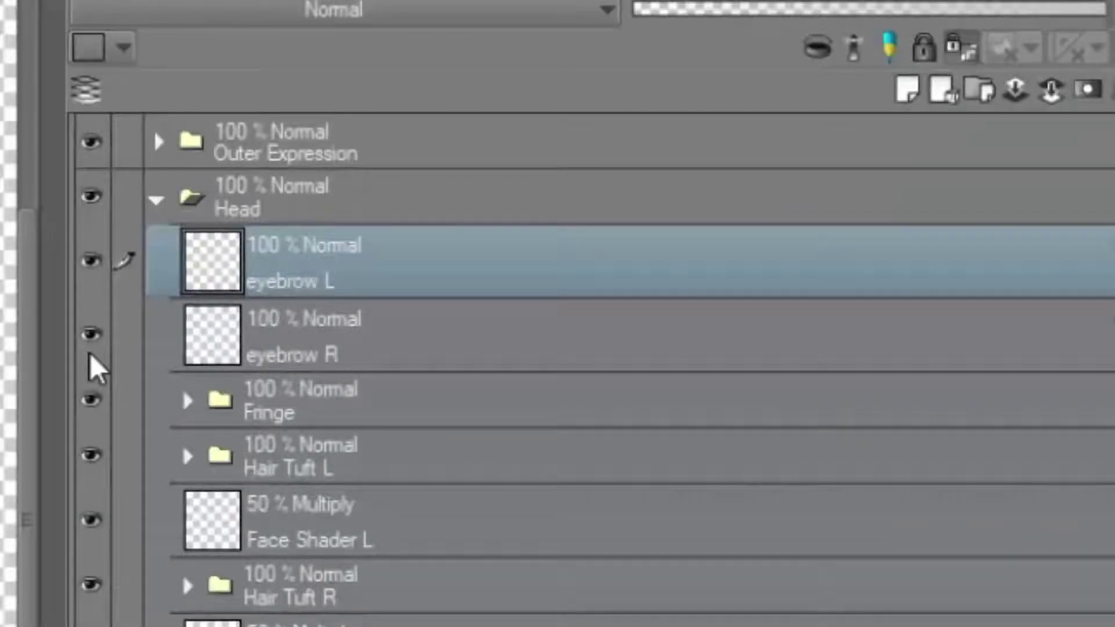
left_click(284, 398)
left_click(187, 401)
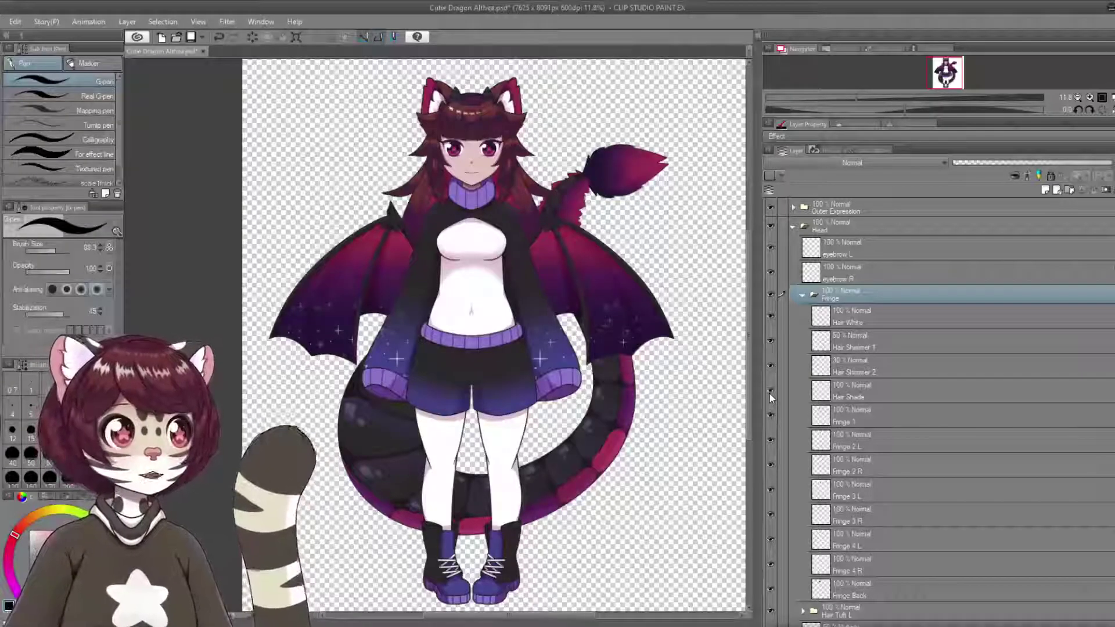
Toggle the whole Fringe folder's visibility to examine the face and horns drawn beneath the hair.
scroll(470, 65, "up", 4)
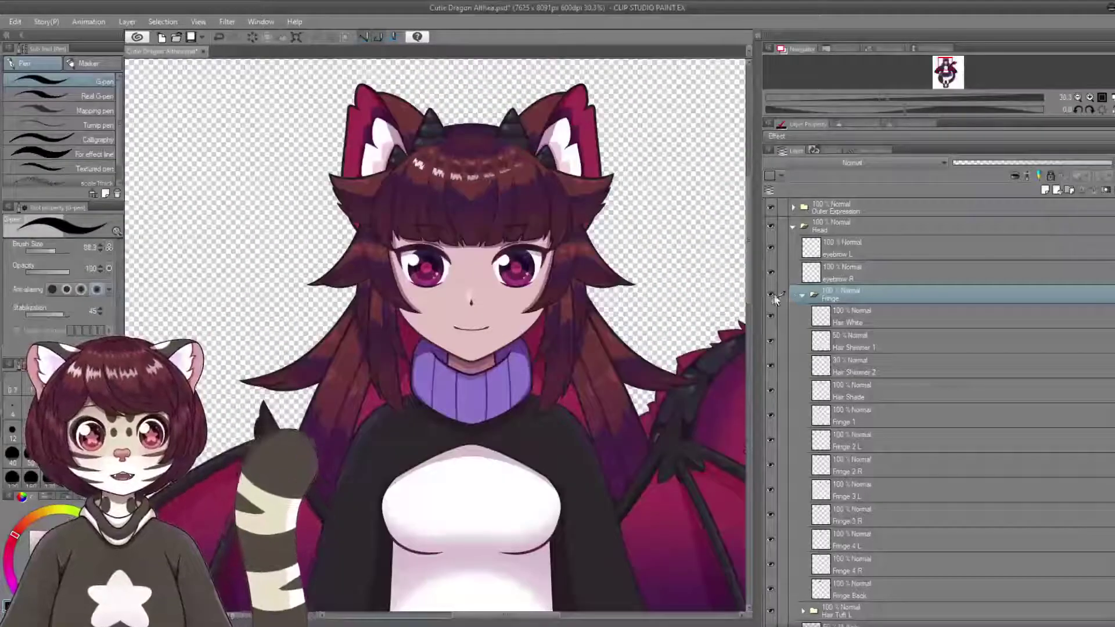
left_click(770, 295)
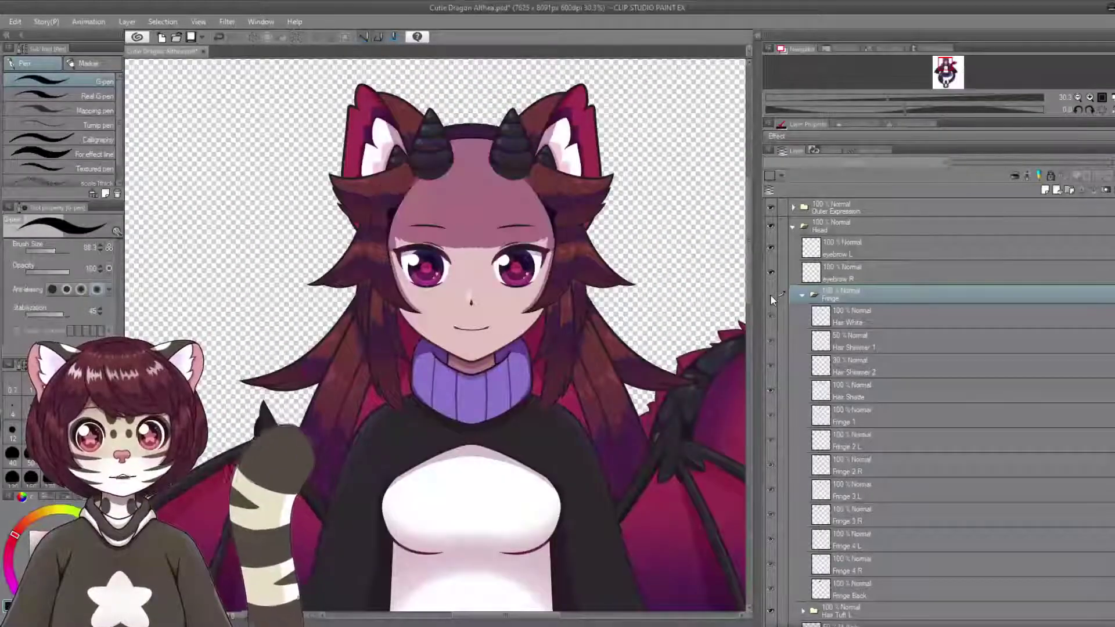
left_click(770, 295)
left_click(770, 295)
left_click(770, 295)
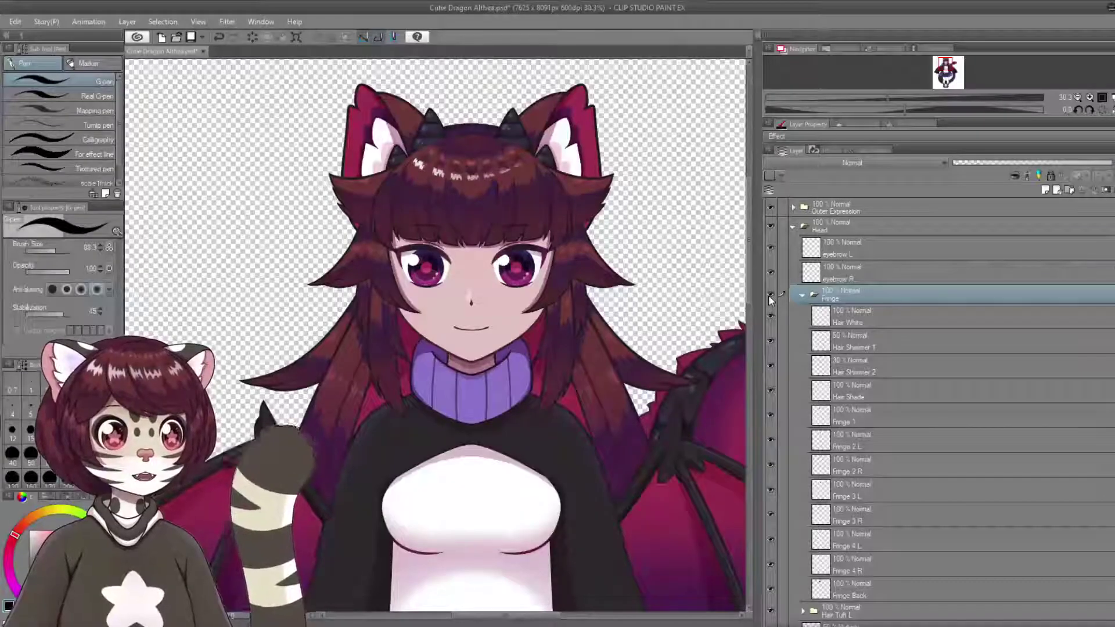
Toggle individual layers inside the Fringe folder, including Fringe 2 R, Fringe 3 L and Fringe 3 R, to examine how the strands overlap.
scroll(784, 377, "down", 2)
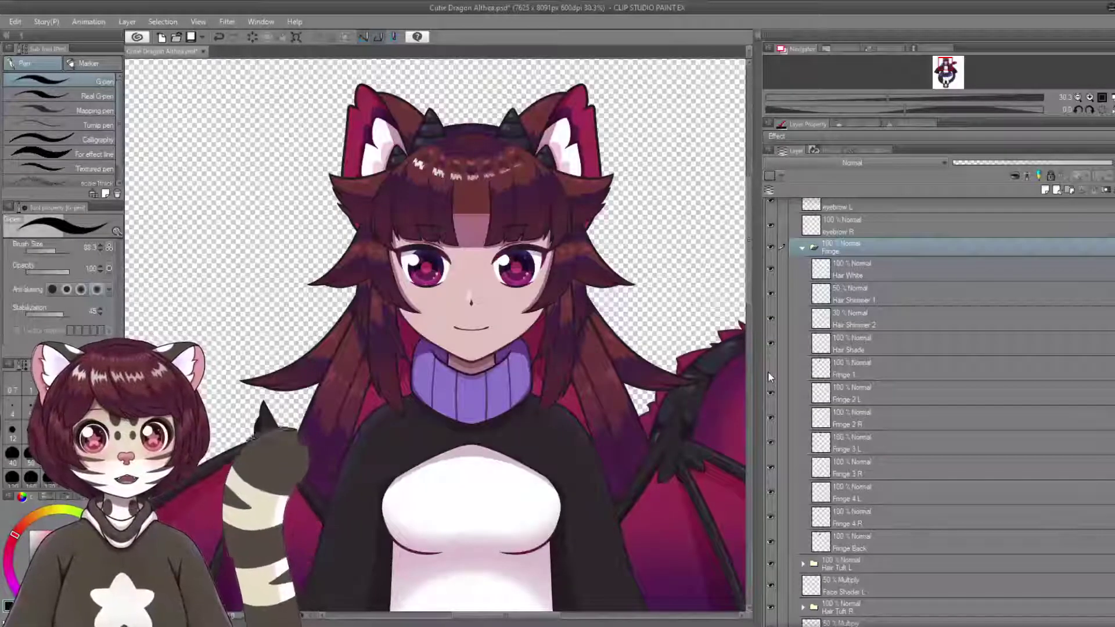
left_click(772, 413)
left_click(773, 413)
left_click(772, 413)
left_click(770, 460)
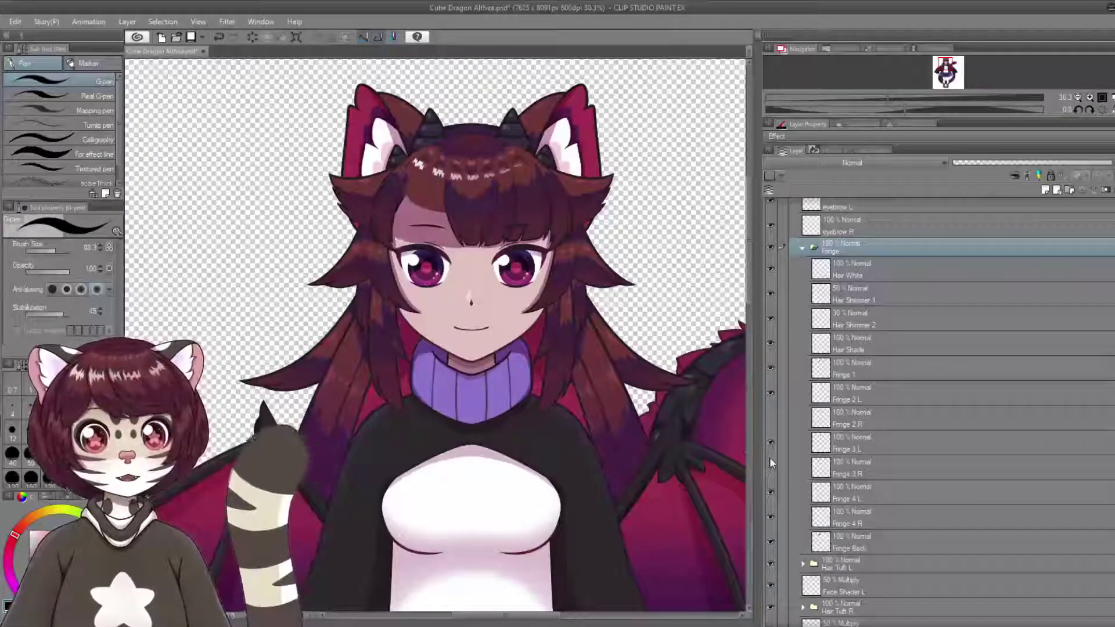
left_click(768, 444)
left_click(769, 442)
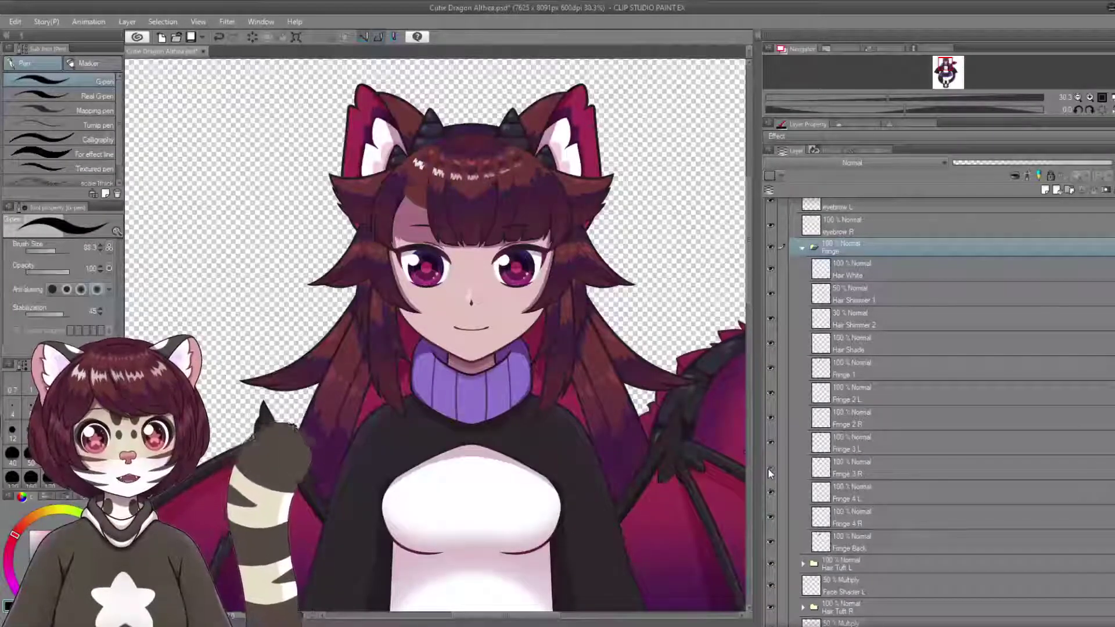
left_click(769, 467)
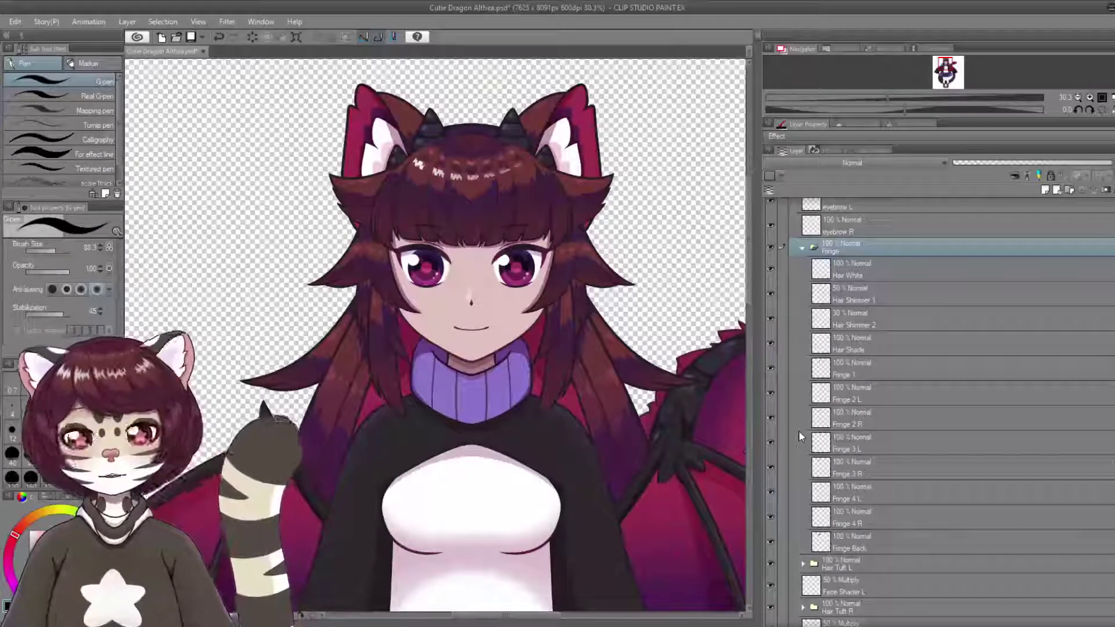
Collapse the Fringe folder and toggle the Hair Tuft L folder's visibility to examine that tuft.
left_click(801, 247)
left_click(769, 265)
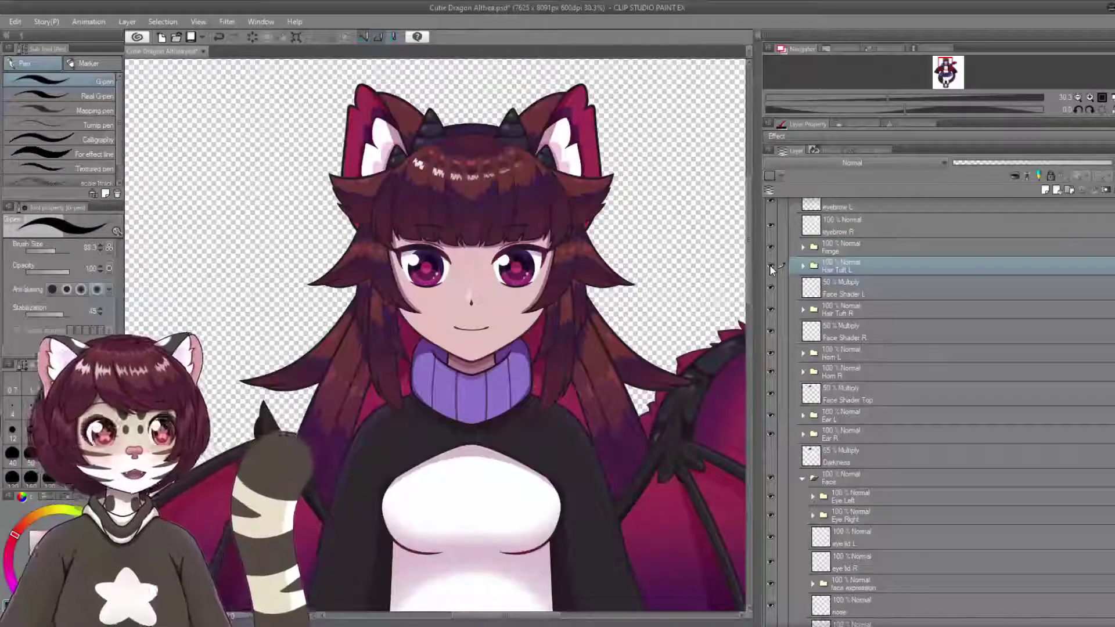
left_click(771, 266)
left_click(771, 266)
left_click(771, 266)
left_click(771, 266)
left_click(771, 266)
left_click(771, 266)
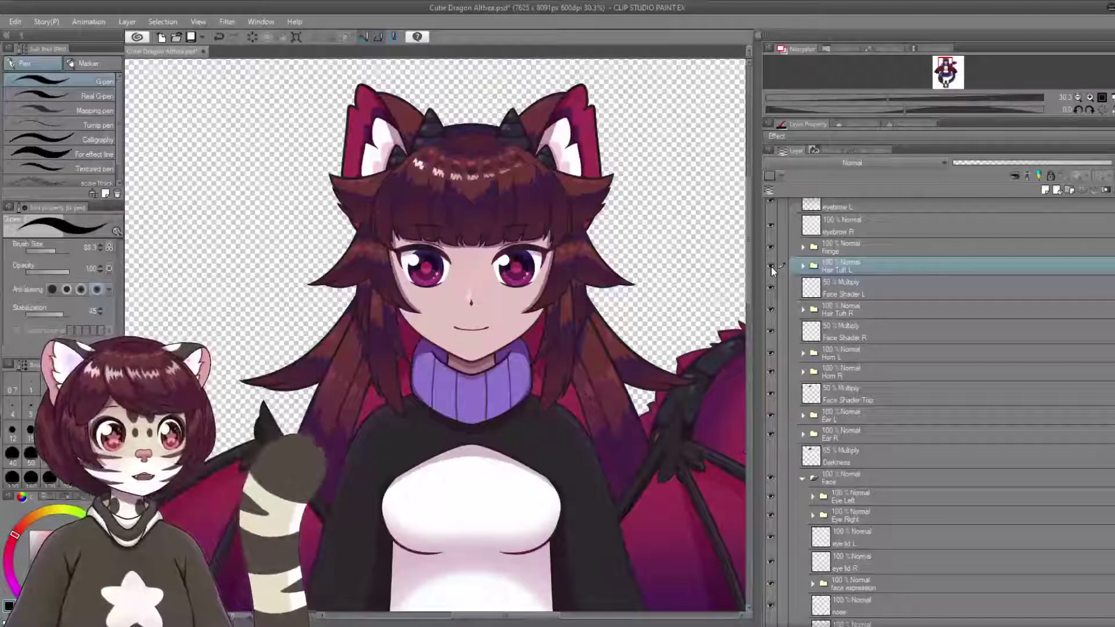
Expand the Hair Tuft L folder and repeatedly toggle its individual layers to examine how the tuft is separated.
left_click(803, 266)
left_click(772, 310)
left_click(772, 310)
left_click(770, 337)
left_click(770, 338)
left_click(771, 338)
left_click(770, 338)
left_click(770, 338)
left_click(770, 336)
left_click(770, 337)
left_click(769, 312)
left_click(768, 312)
left_click(769, 313)
left_click(769, 312)
left_click(769, 312)
left_click(769, 313)
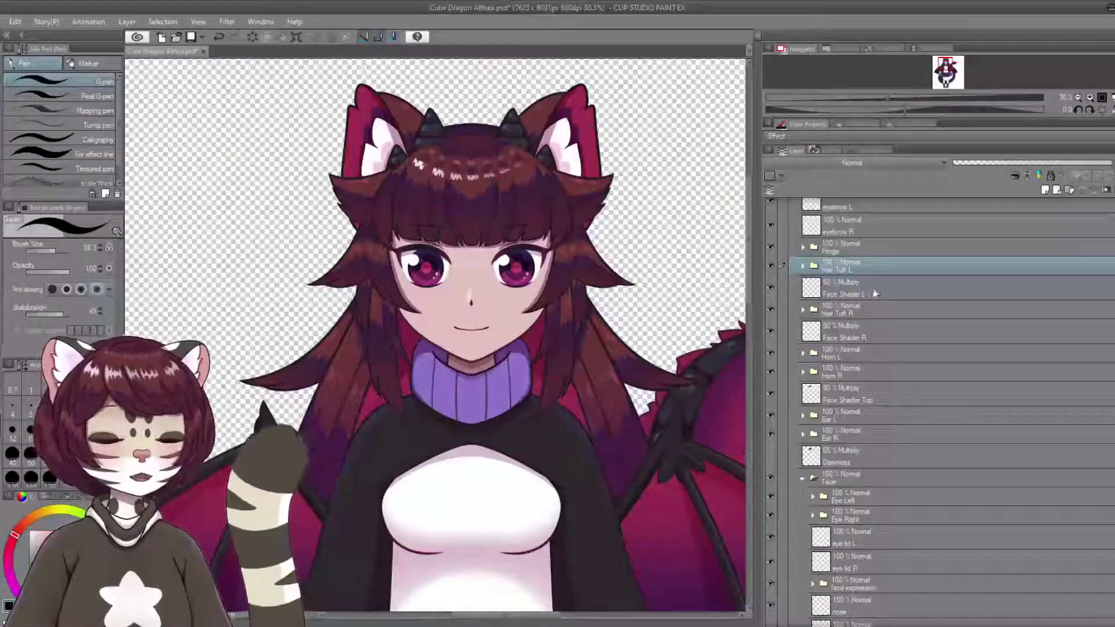
Toggle the Face Shader L, Face Shader R and Face Shader Top layers to examine the hair shadows on the face.
left_click(875, 293)
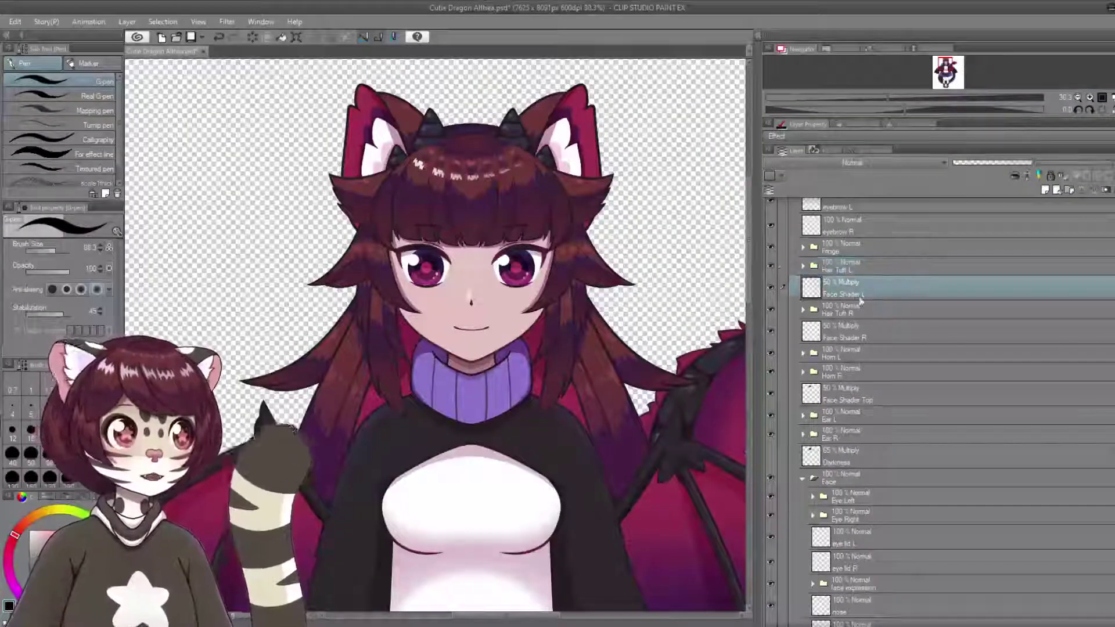
left_click(769, 288)
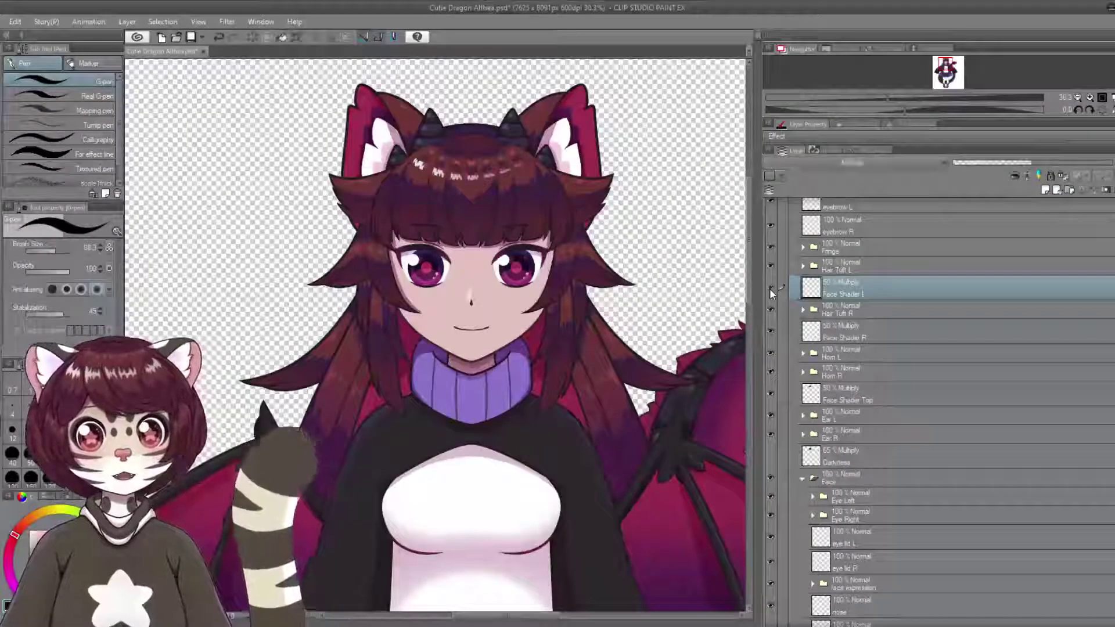
left_click(769, 288)
left_click(769, 288)
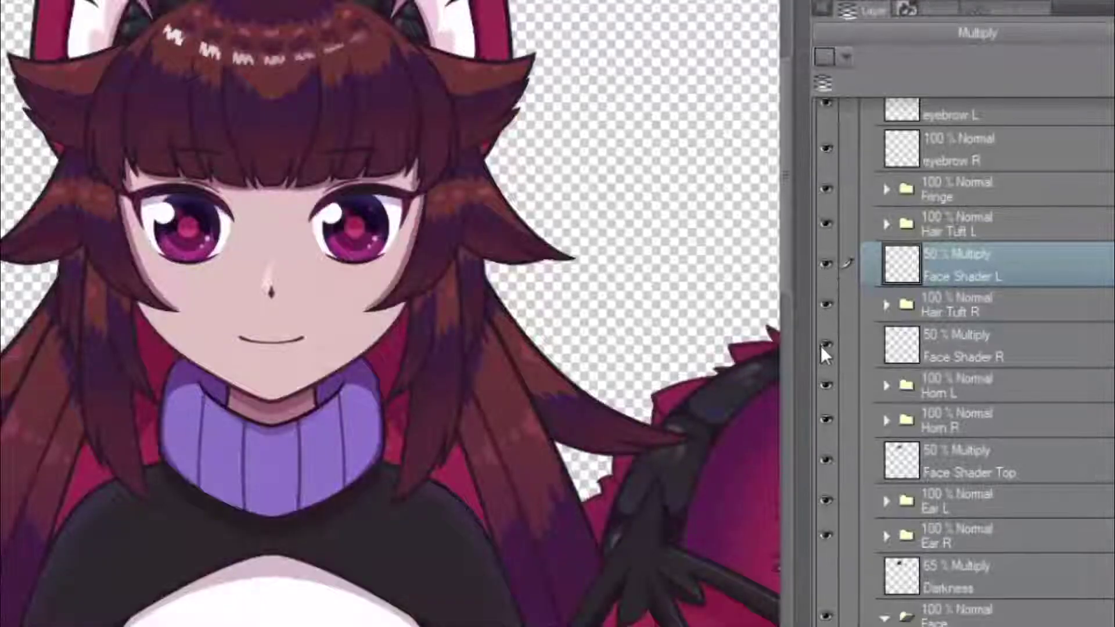
left_click(820, 345)
left_click(820, 345)
left_click(830, 461)
left_click(830, 458)
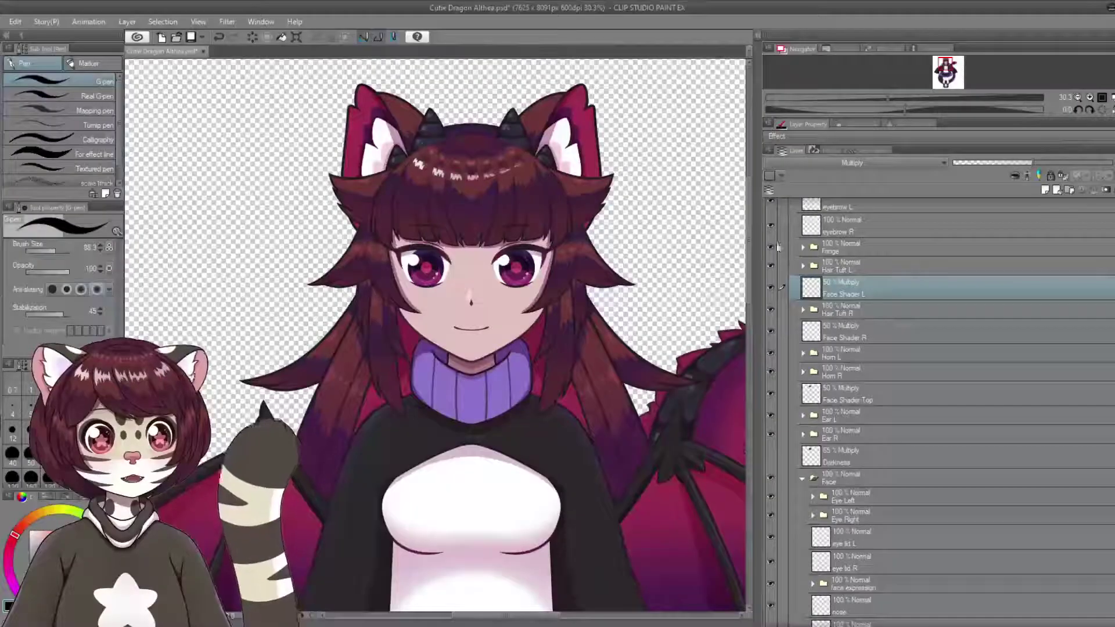
Hide the Fringe folder and toggle Face Shader Top to examine the forehead shadow.
left_click(825, 189)
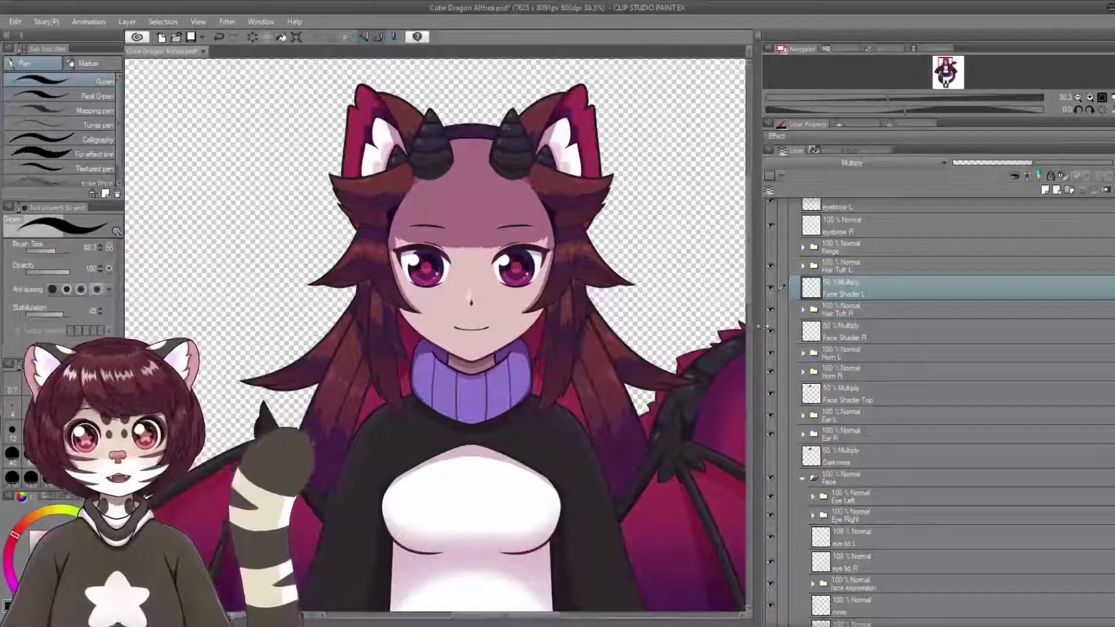
left_click(865, 396)
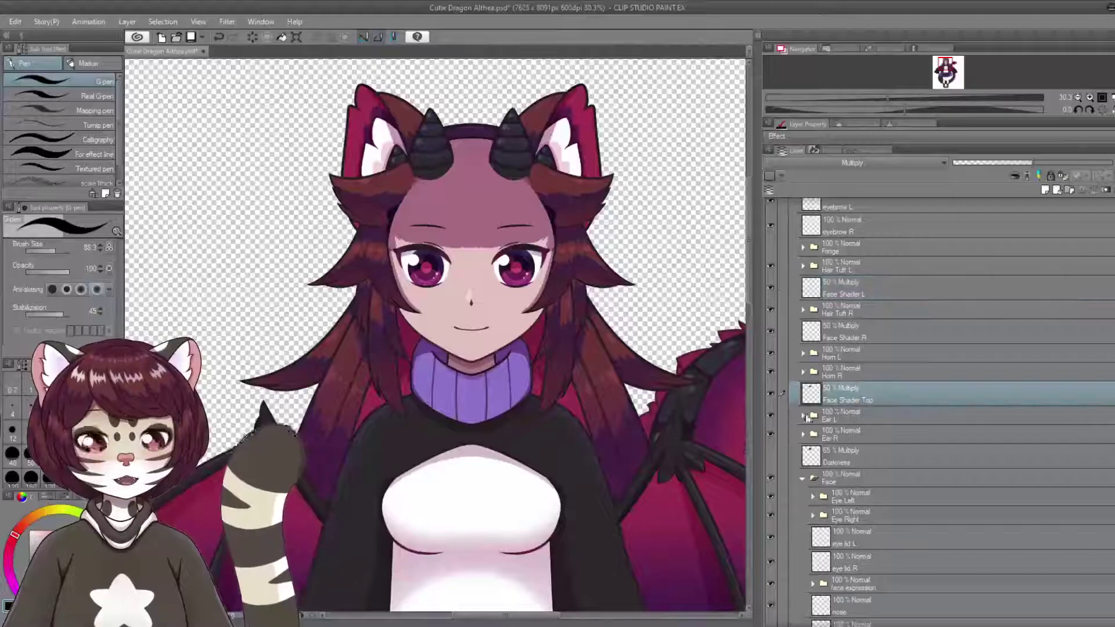
left_click(772, 394)
left_click(771, 394)
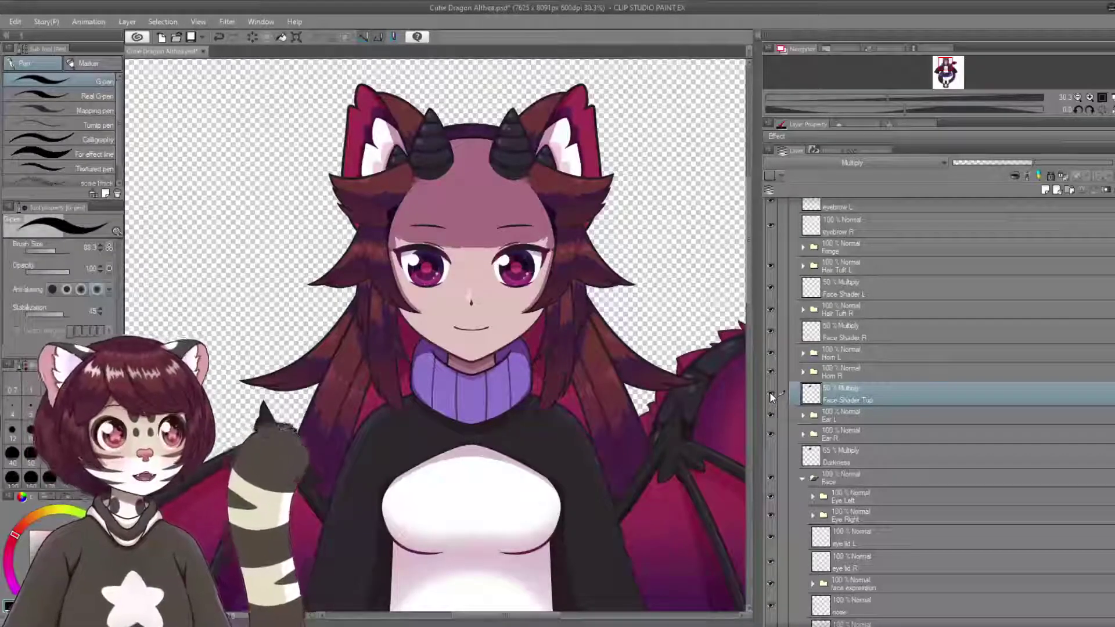
left_click(771, 395)
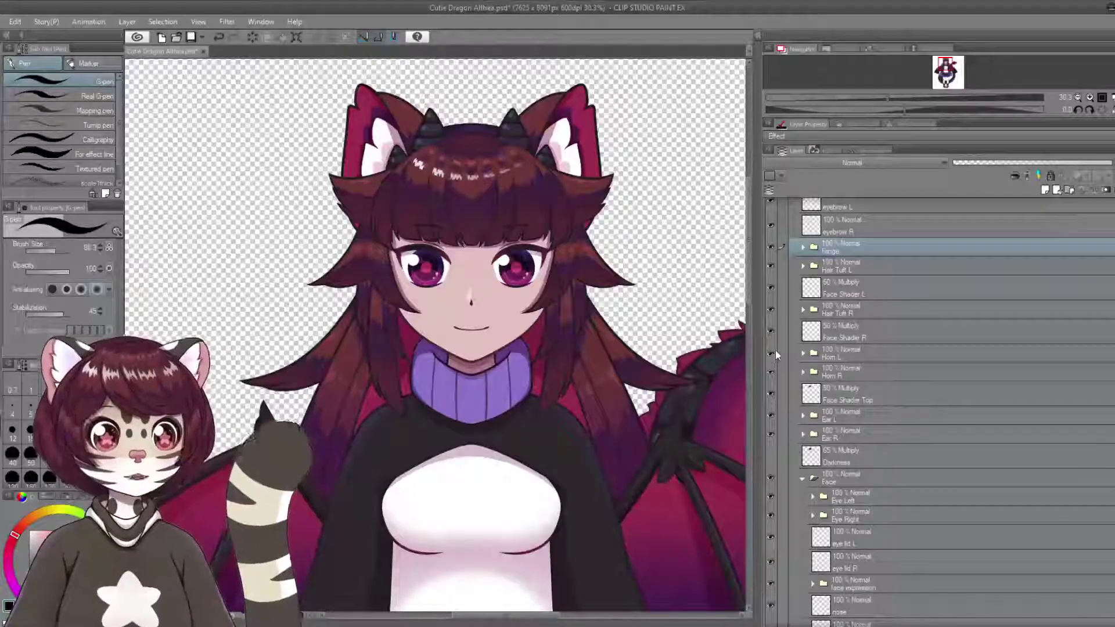
Toggle the Horn L and Horn R folders, and hide the Fringe folder to examine the full horns.
left_click(770, 353)
left_click(770, 353)
left_click(771, 371)
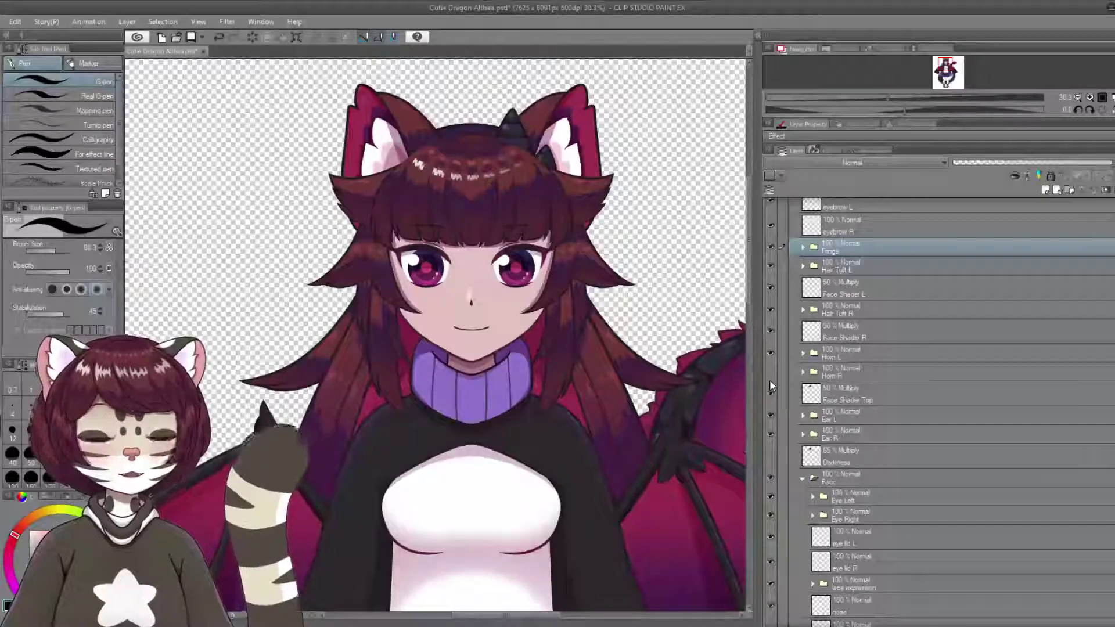
left_click(770, 372)
left_click(771, 249)
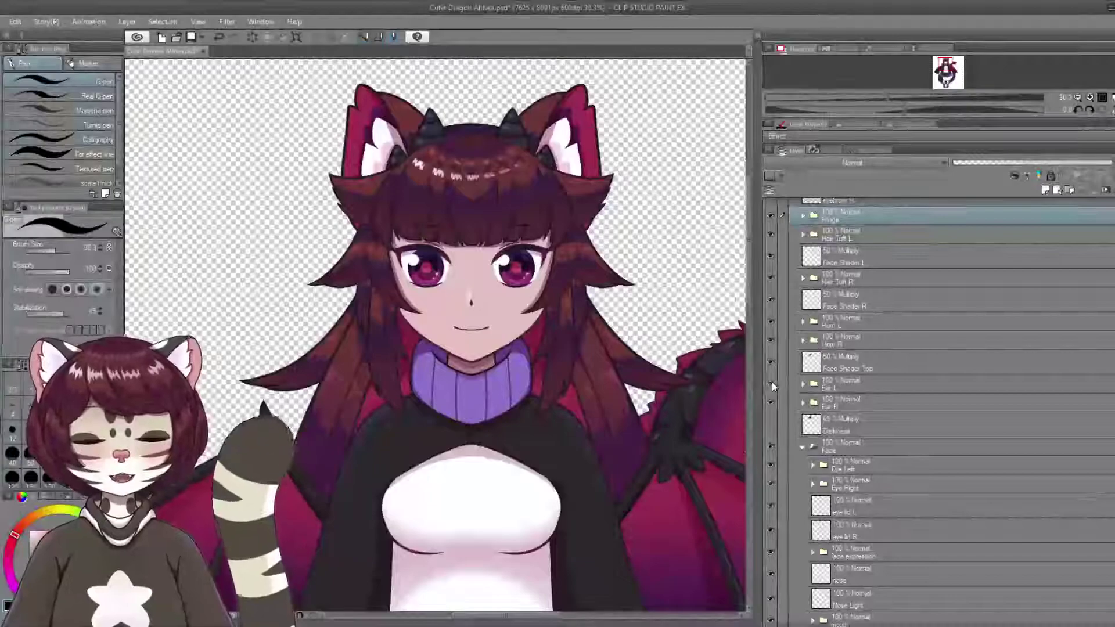
Toggle the Ear L and Ear R folders' visibility to examine each ear.
left_click(771, 381)
left_click(771, 382)
left_click(769, 402)
left_click(768, 402)
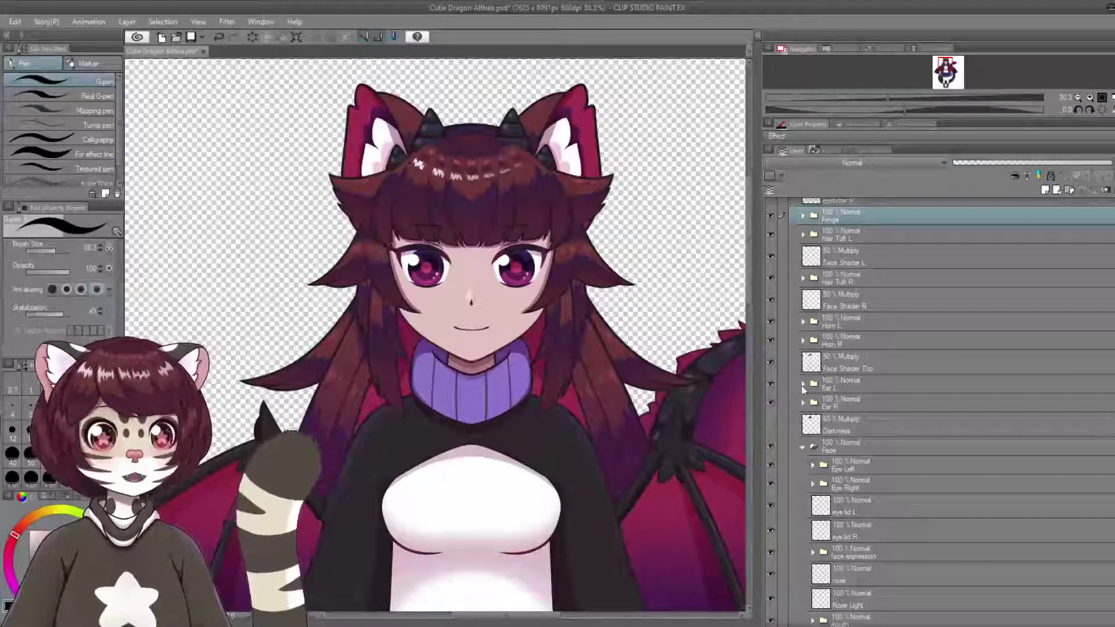
Expand the Ear L folder and toggle the layers inside it to examine how the ear is separated.
left_click(803, 385)
scroll(846, 438, "down", 2)
left_click(770, 394)
left_click(770, 395)
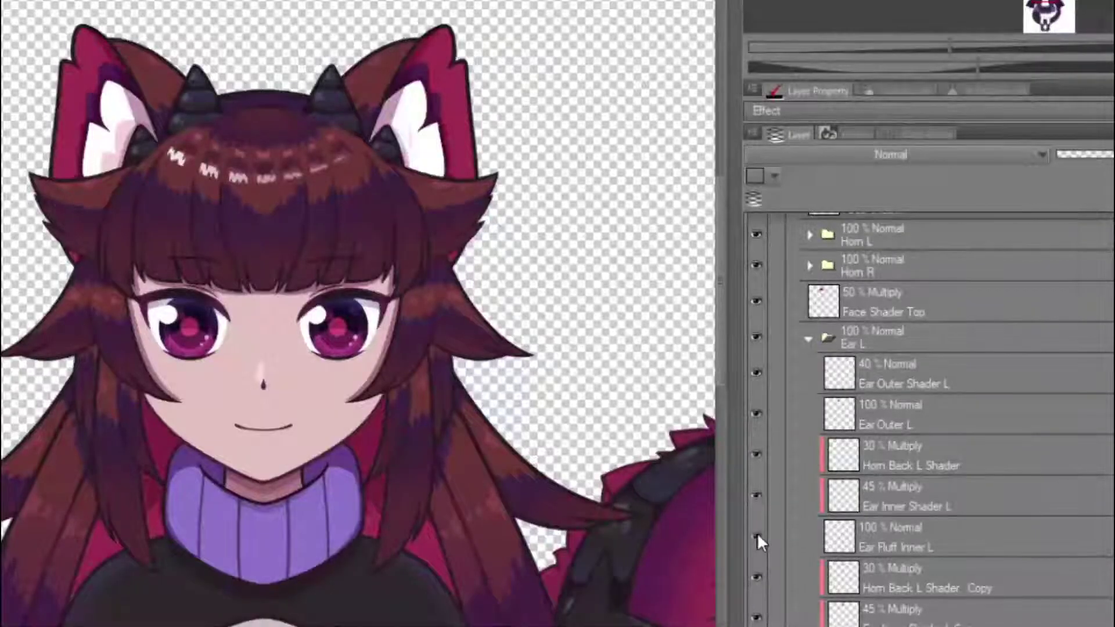
left_click(757, 454)
left_click(757, 495)
left_click(756, 495)
left_click(756, 454)
left_click(757, 535)
left_click(757, 536)
left_click(769, 468)
left_click(770, 468)
left_click(770, 468)
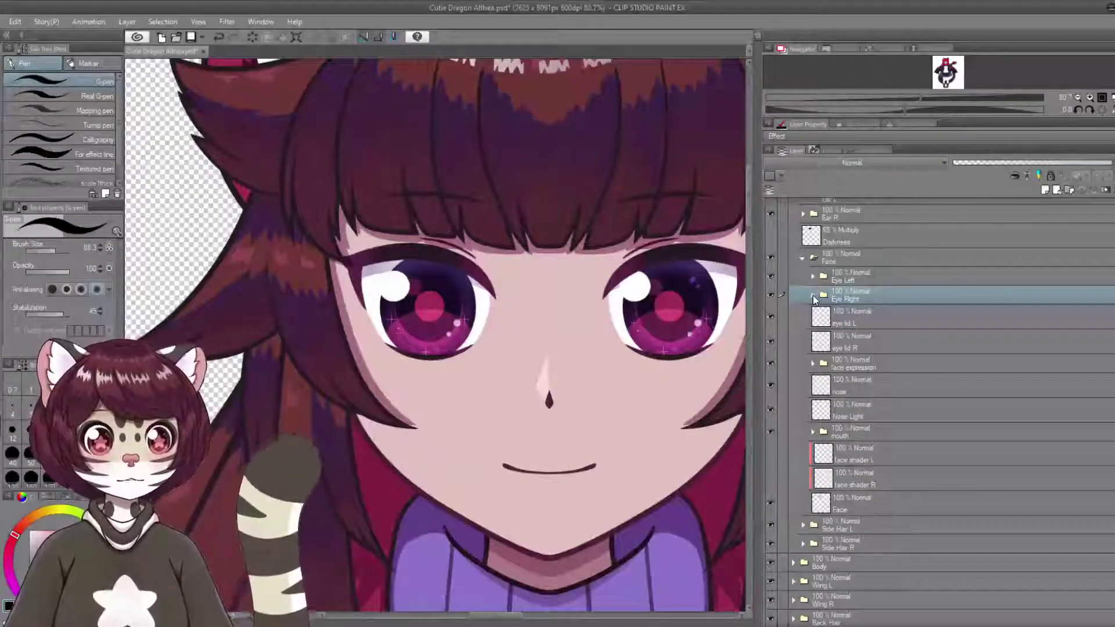
Expand the Eye Right folder, toggle the Tear R layer's visibility, and select the Eyelash top R layer.
left_click(812, 295)
left_click(865, 325)
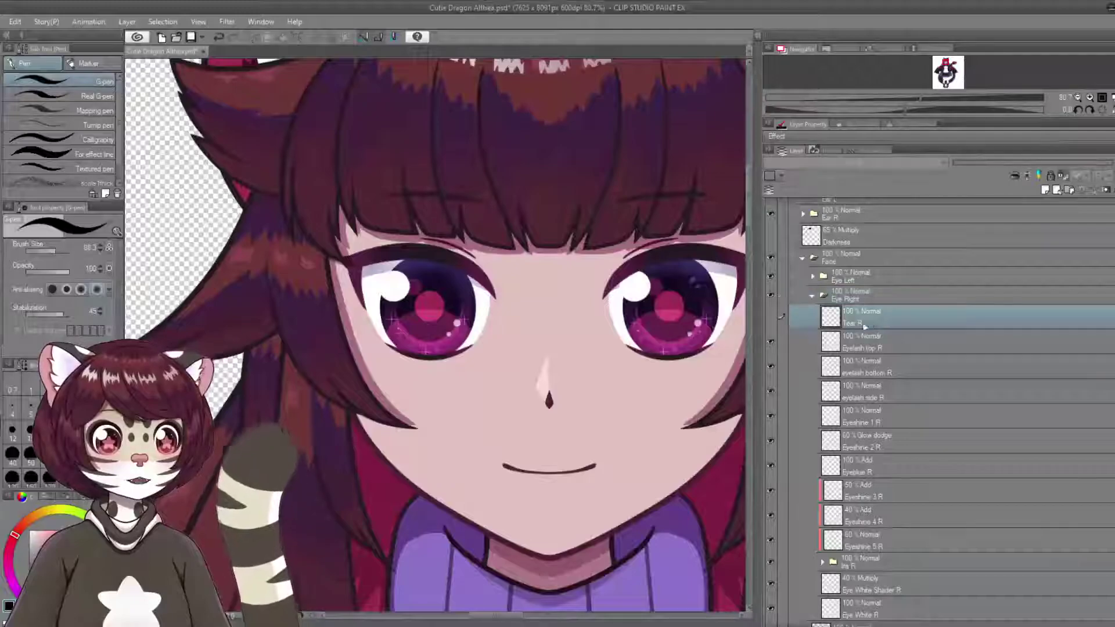
left_click(771, 317)
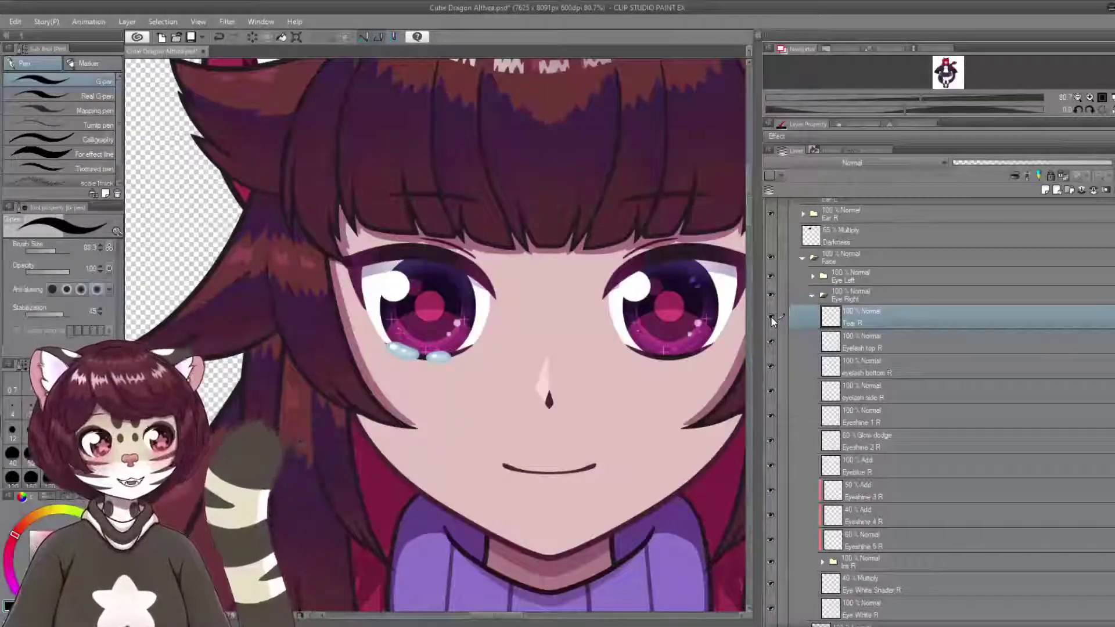
left_click(771, 317)
left_click(917, 344)
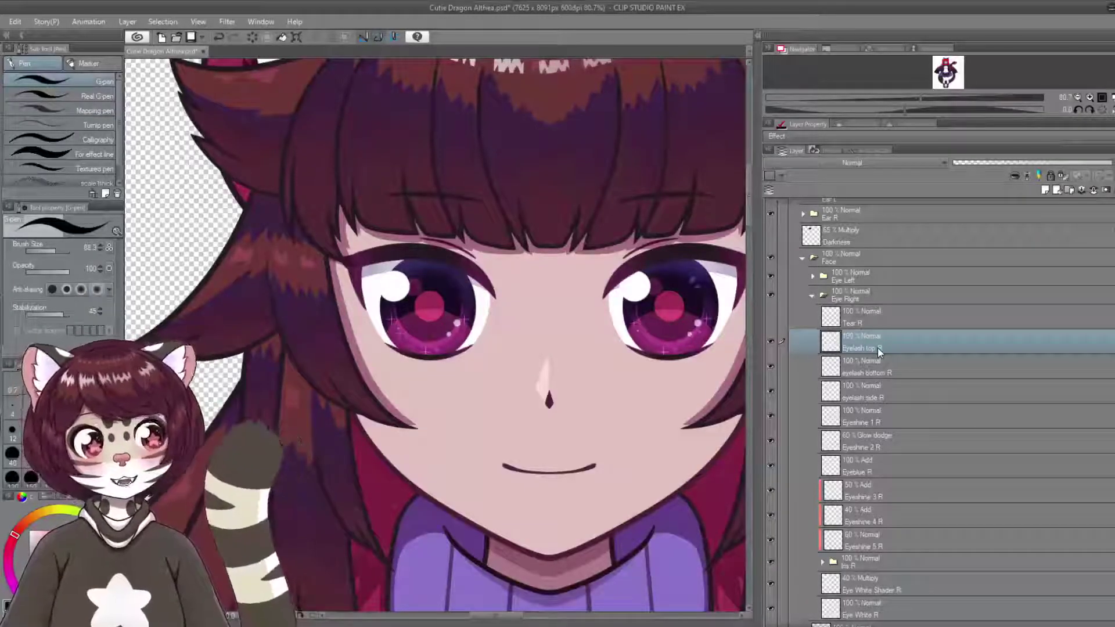
Toggle the visibility of the Eyelash top R layer, and select the Eyeshine 1 R layer and toggle it to examine the highlight.
left_click(770, 341)
left_click(770, 340)
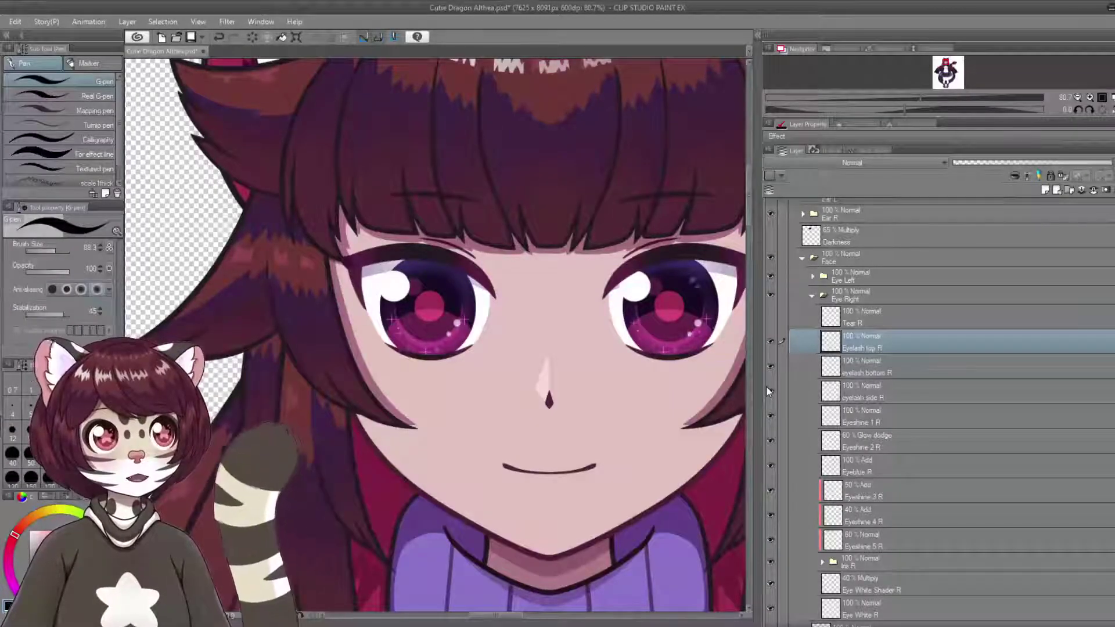
scroll(765, 385, "down", 3)
left_click(854, 307)
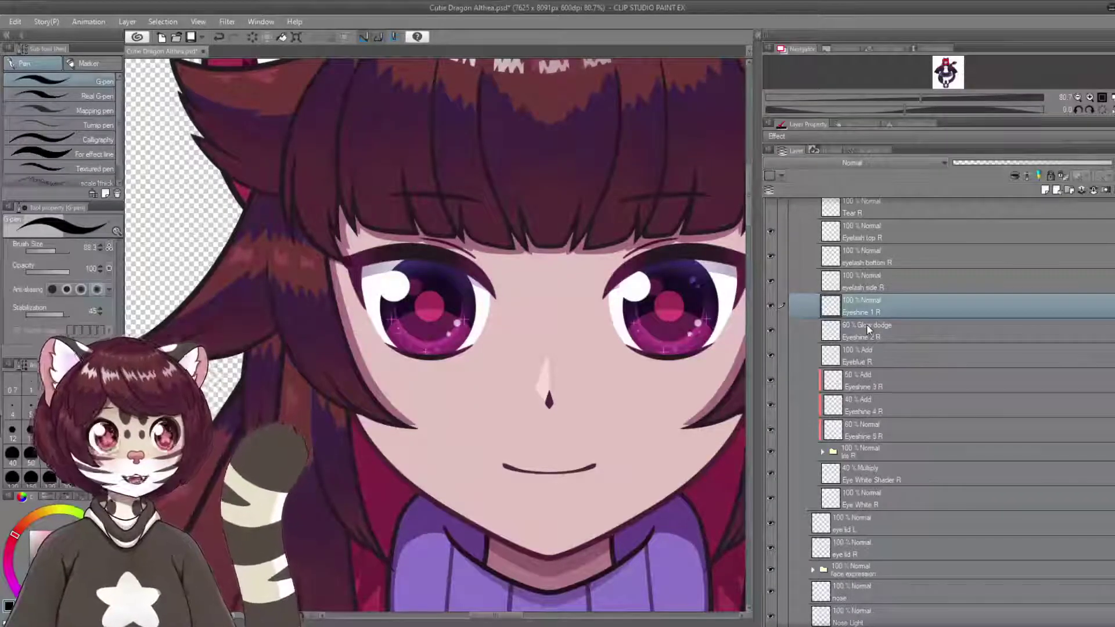
scroll(307, 292, "up", 1)
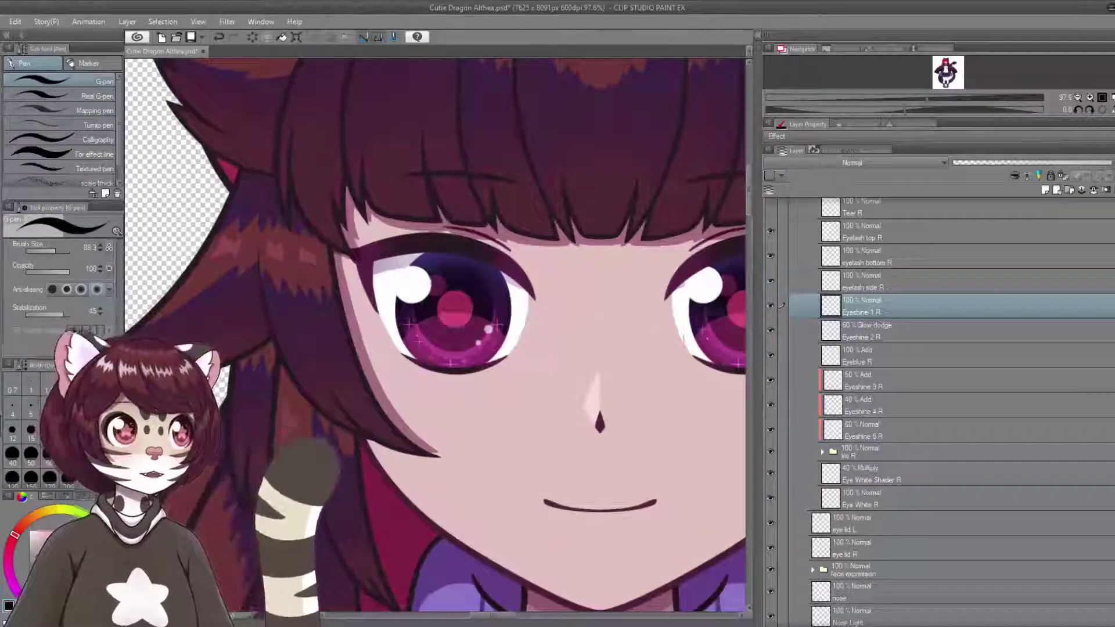
left_click(770, 306)
left_click(769, 305)
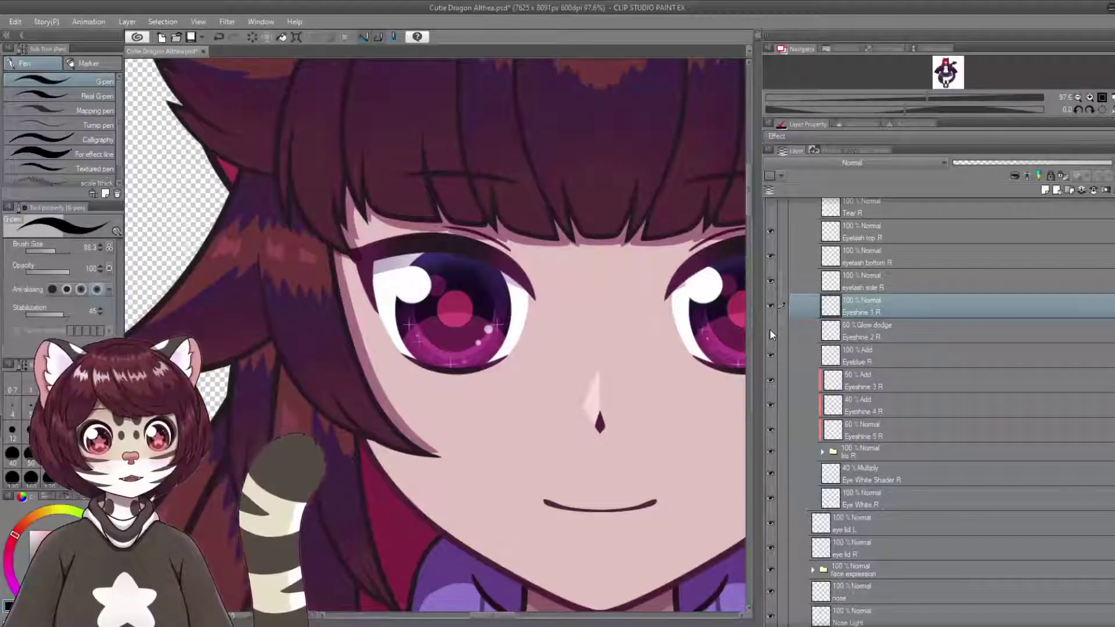
Toggle the visibility of the Add layer directly below Eyeshine 2 R several times to examine its glow effect.
left_click(772, 356)
left_click(772, 357)
left_click(774, 357)
left_click(773, 357)
left_click(773, 357)
left_click(772, 358)
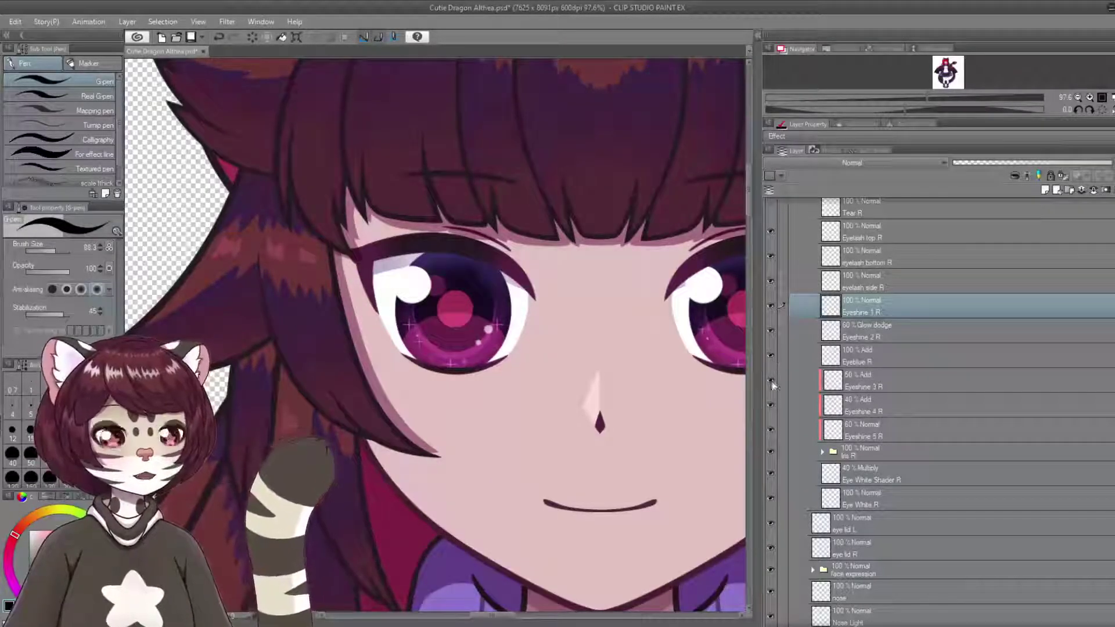
Toggle the visibility of the Eyeshine 3 R, Eyeshine 4 R and Eyeshine 5 R layers to examine each eye highlight.
left_click(770, 380)
left_click(770, 380)
left_click(770, 402)
left_click(769, 406)
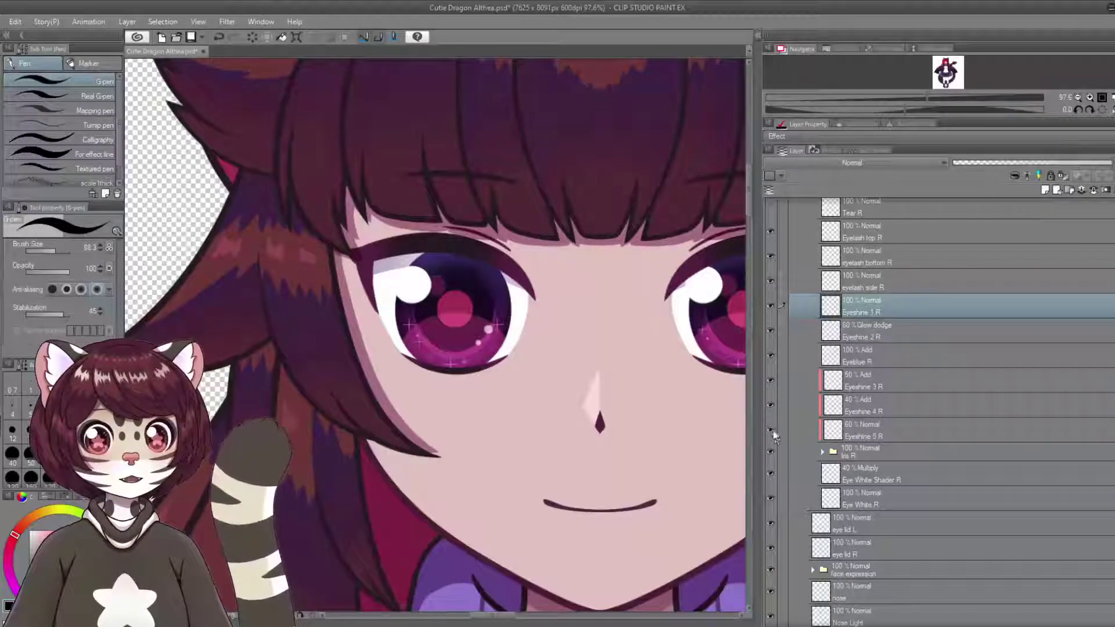
left_click(772, 431)
left_click(772, 431)
left_click(772, 431)
left_click(773, 431)
left_click(772, 431)
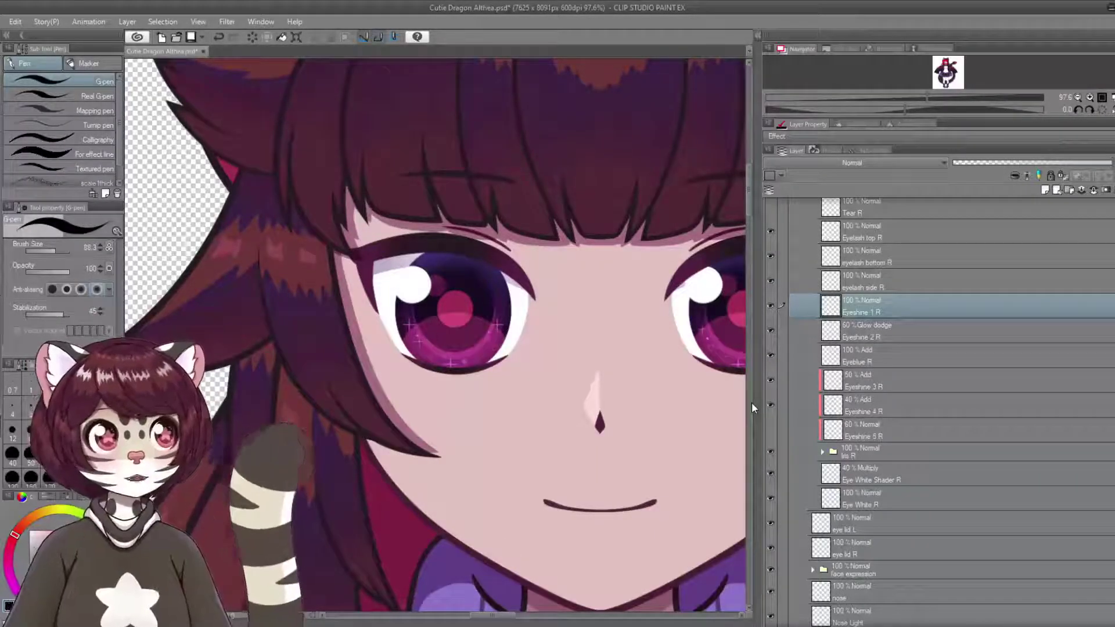
left_click(772, 430)
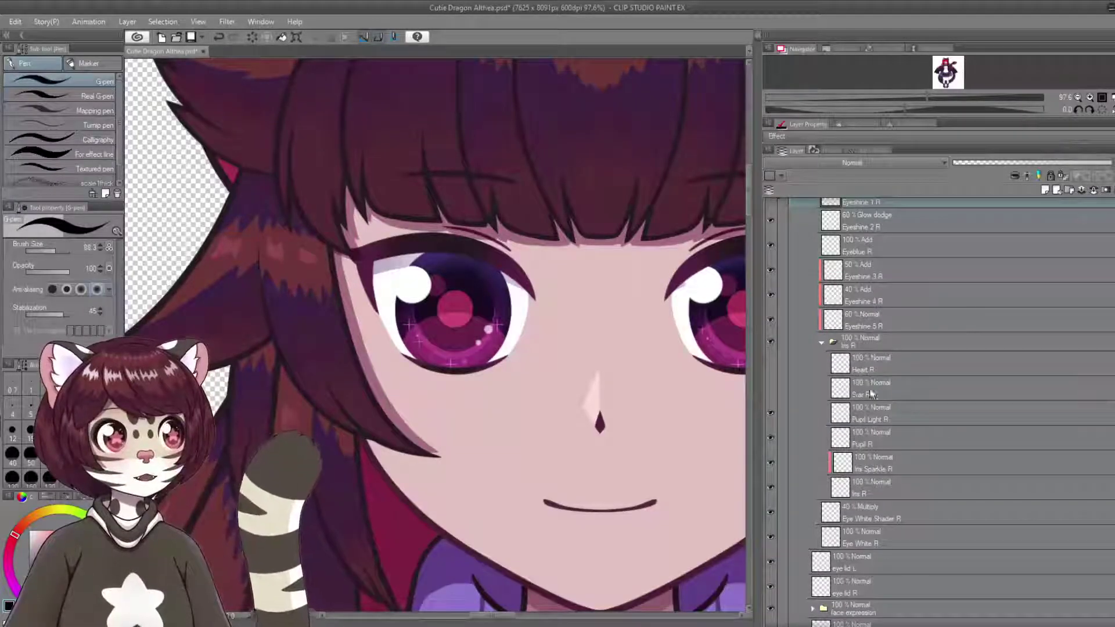
Toggle the Heart R, Pupil Light R, Pupil R, Iris Sparkle R and Iris R layers inside the Iris R folder to examine each part.
left_click(769, 365)
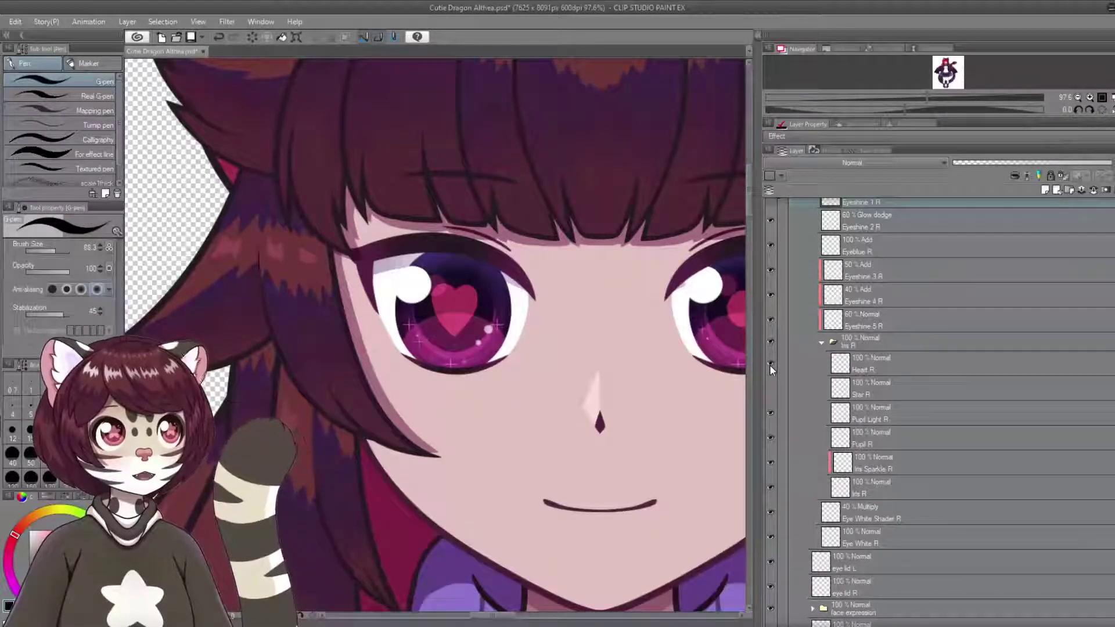
left_click(770, 363)
left_click(770, 414)
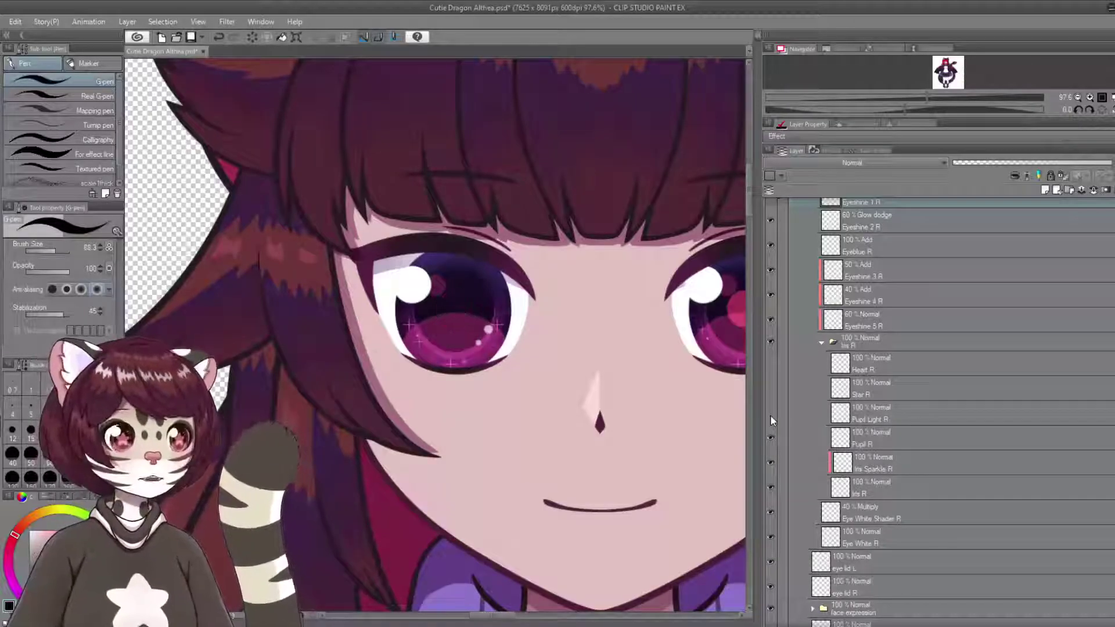
left_click(770, 415)
left_click(770, 414)
left_click(770, 440)
left_click(769, 439)
left_click(770, 461)
left_click(770, 461)
left_click(770, 462)
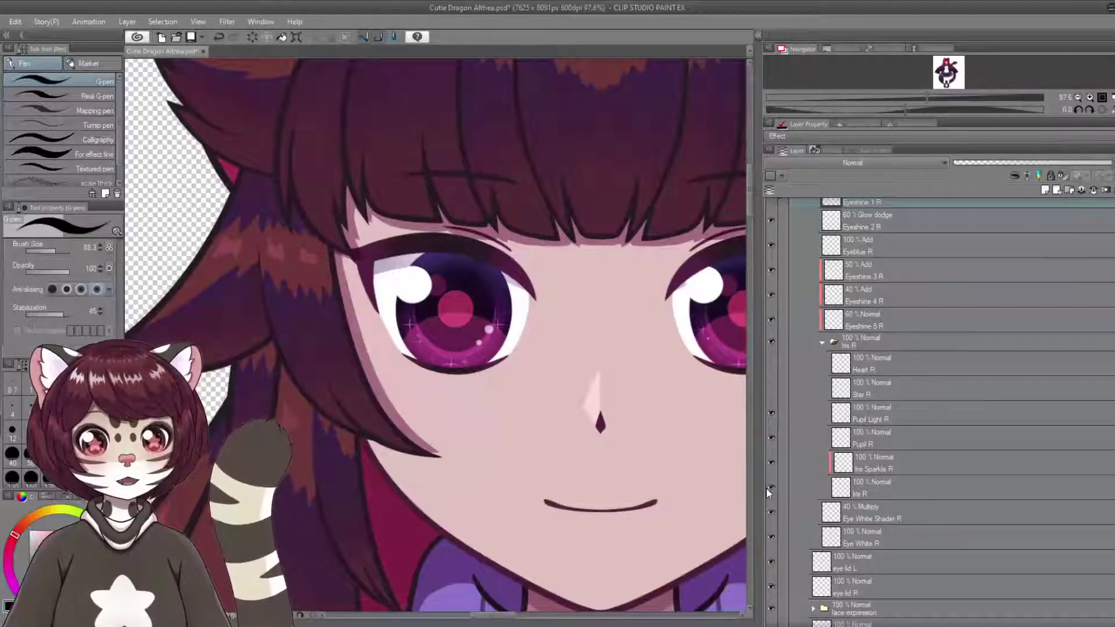
left_click(770, 486)
left_click(769, 487)
Select the Eye White Shader R layer, and select the Eye White R layer and toggle its visibility to examine the eye white.
scroll(772, 465, "down", 4)
left_click(784, 387)
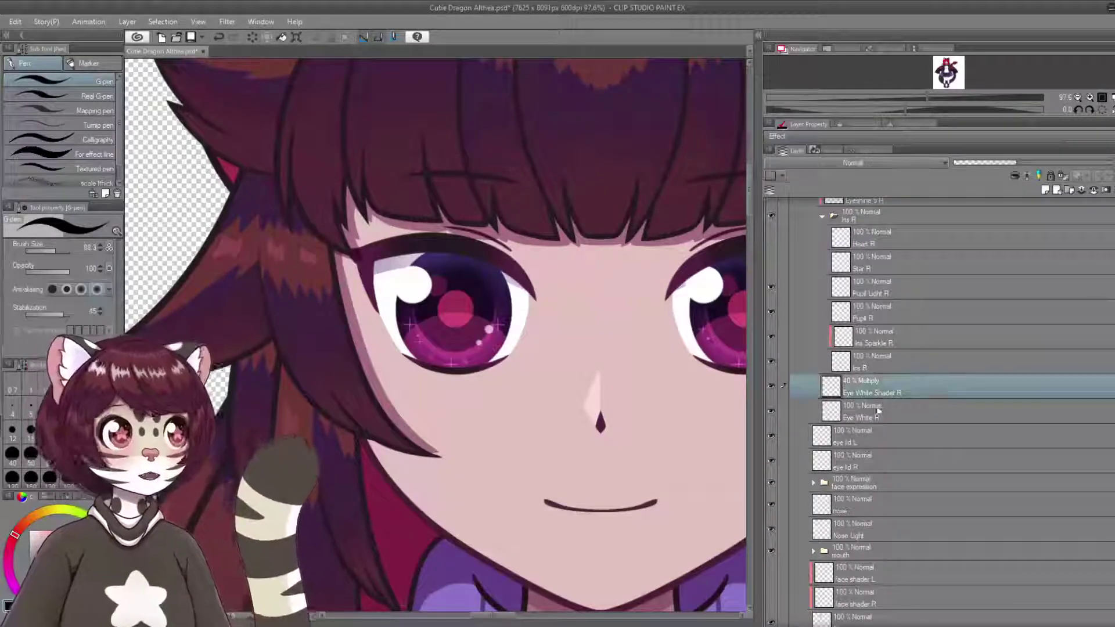
left_click(784, 412)
left_click(771, 411)
left_click(771, 411)
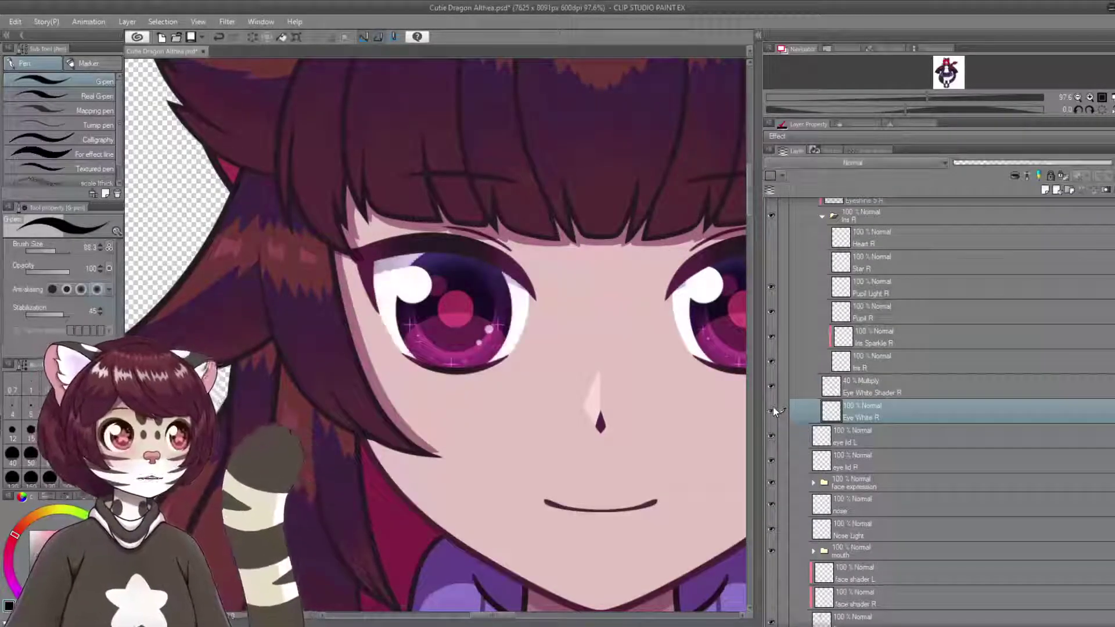
left_click(771, 411)
left_click(771, 412)
Expand the face expression folder and toggle the dread and anger layers to examine the expression overlays.
scroll(772, 407, "down", 3)
left_click(814, 347)
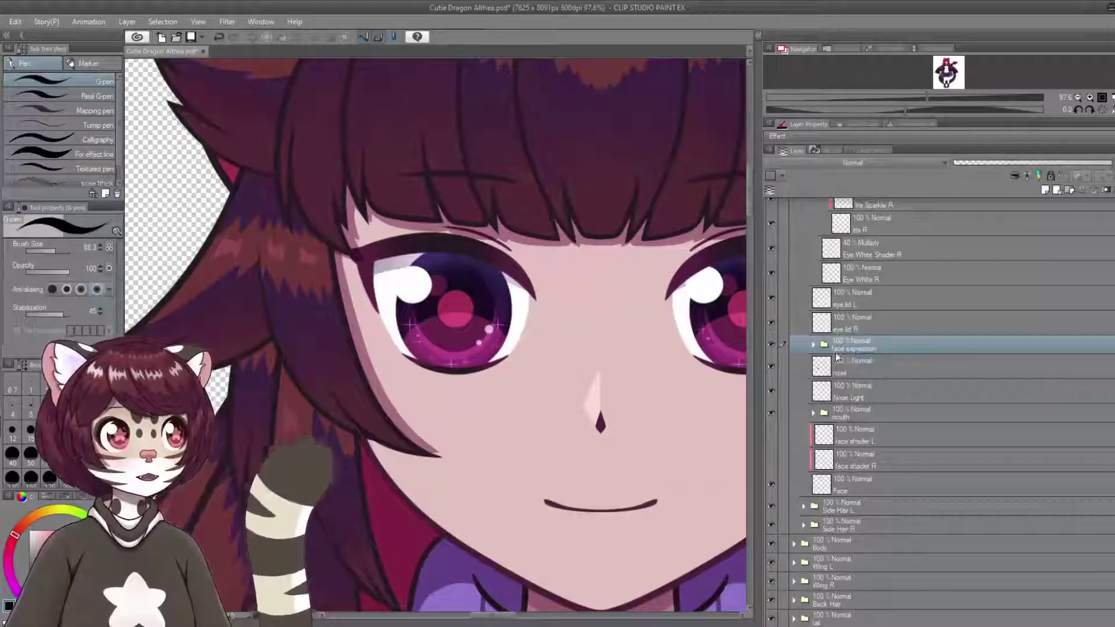
left_click(814, 345)
scroll(498, 229, "down", 6)
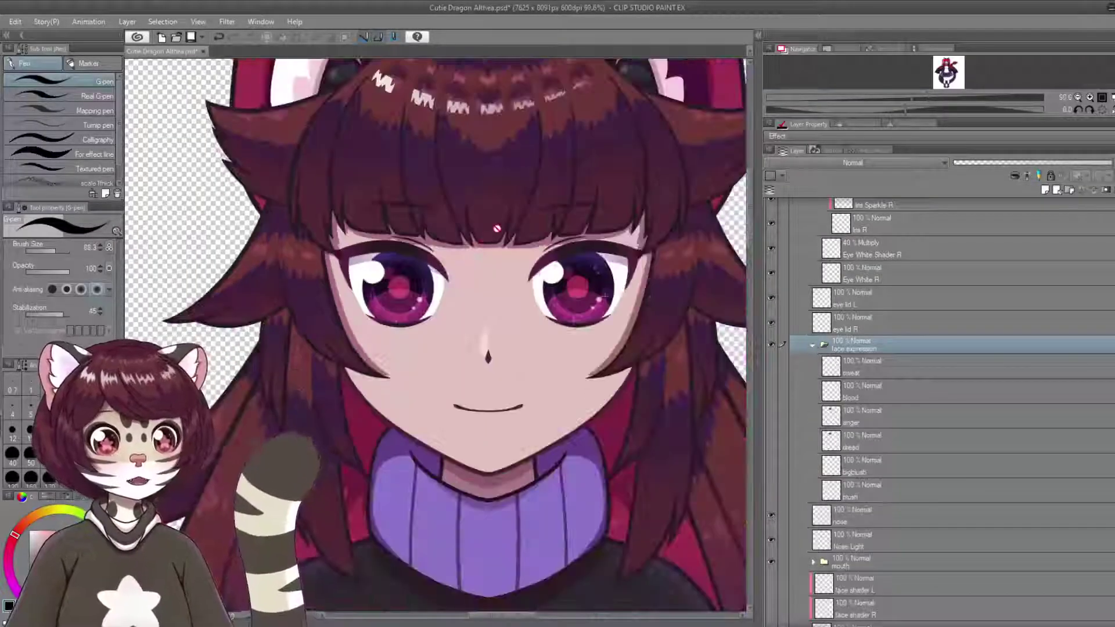
scroll(373, 194, "up", 3)
left_click(771, 441)
left_click(771, 440)
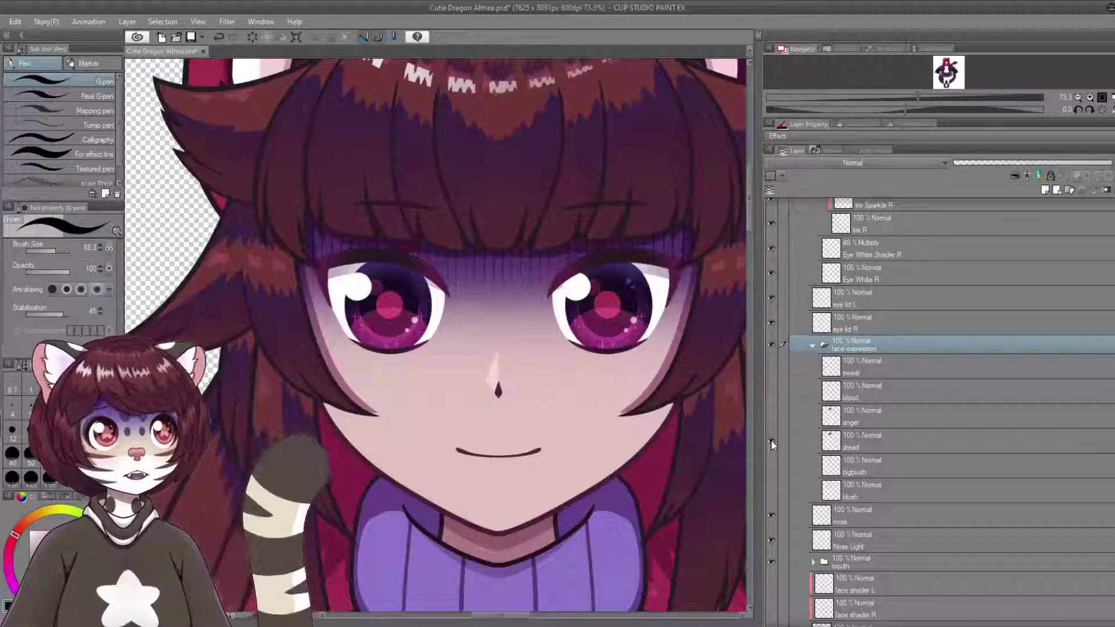
left_click(771, 440)
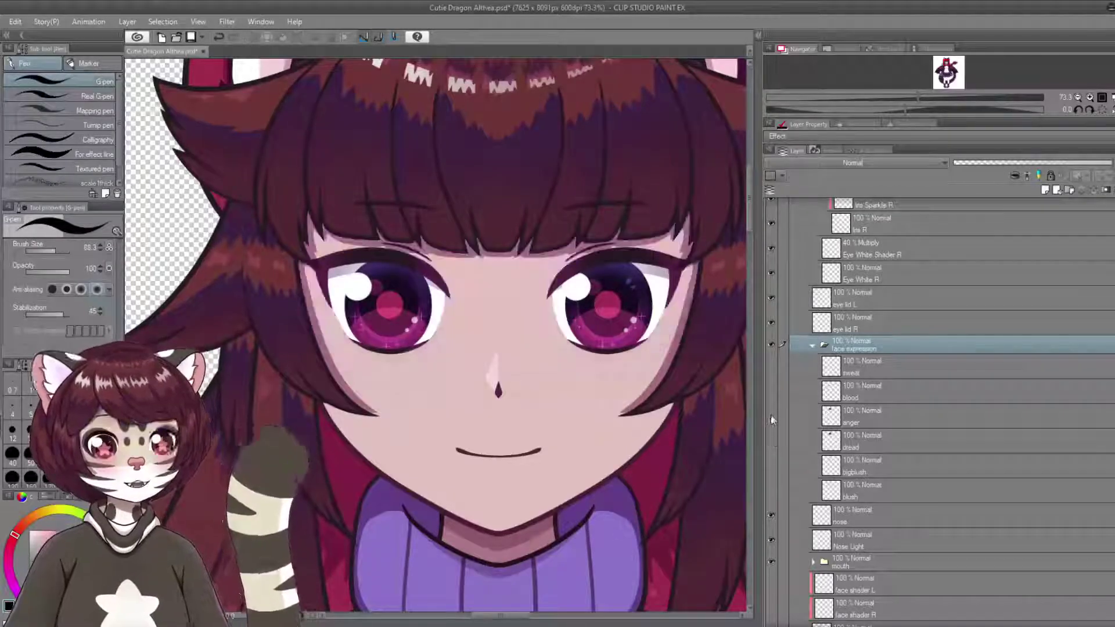
left_click(771, 415)
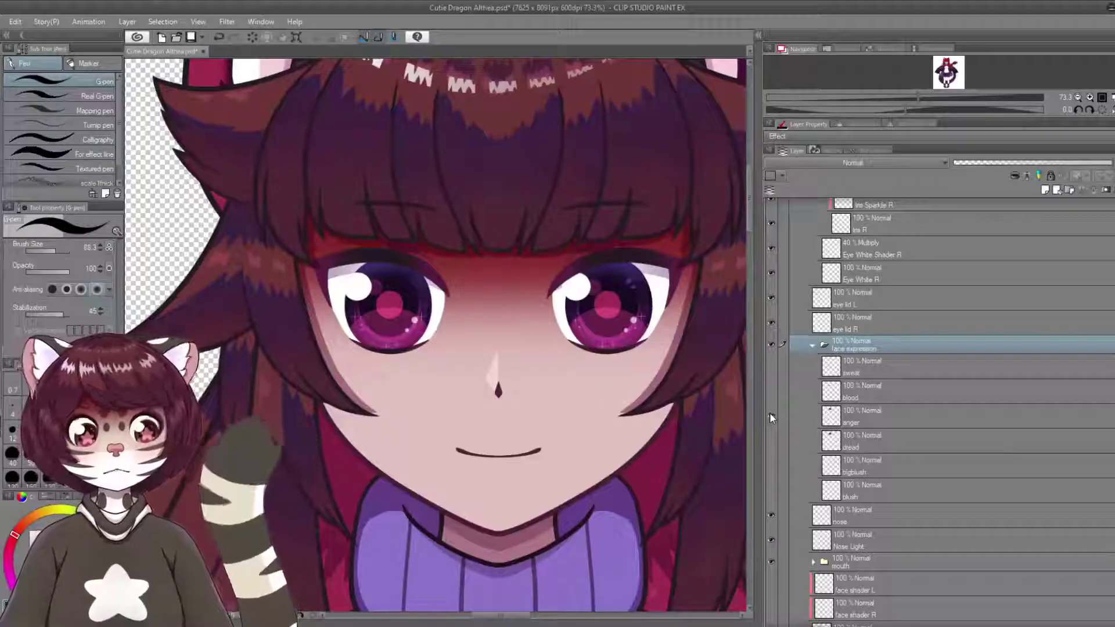
Collapse the face expression folder, select the nose layer and hide it to examine how the nose is separated.
left_click(812, 345)
left_click(795, 374)
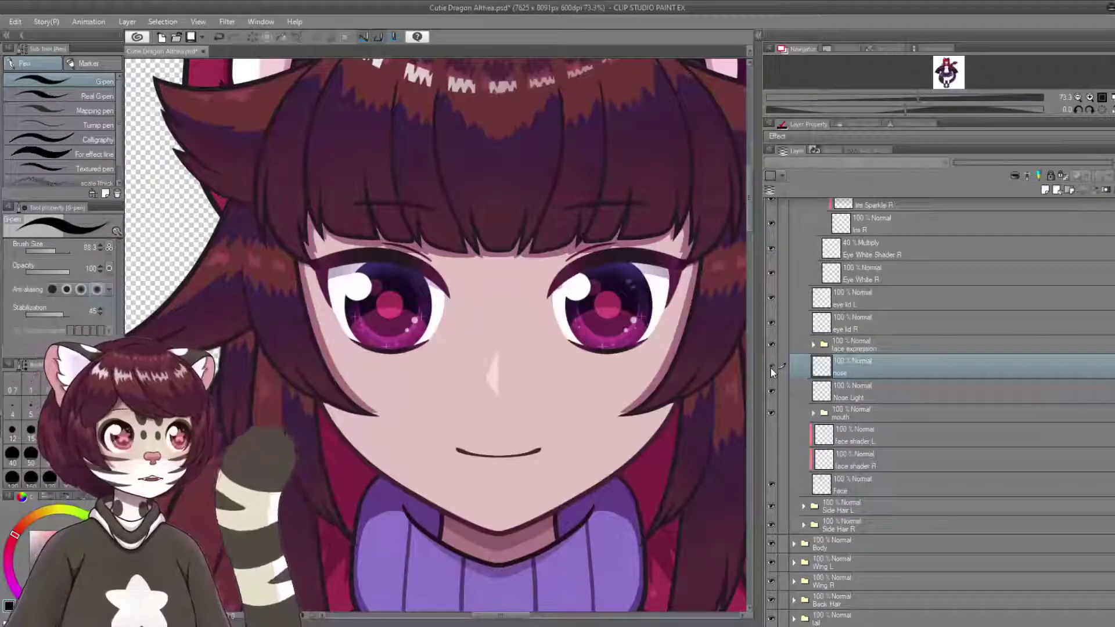
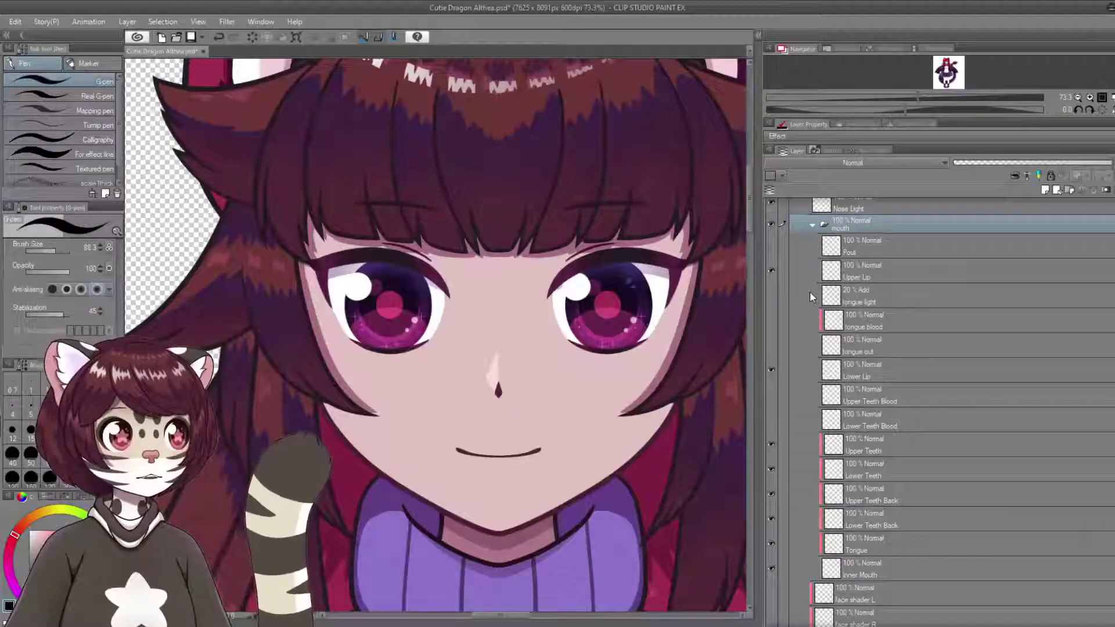
Toggle the Upper Lip layer inside the mouth folder to examine it, leaving it visible and selected.
left_click(772, 271)
left_click(772, 271)
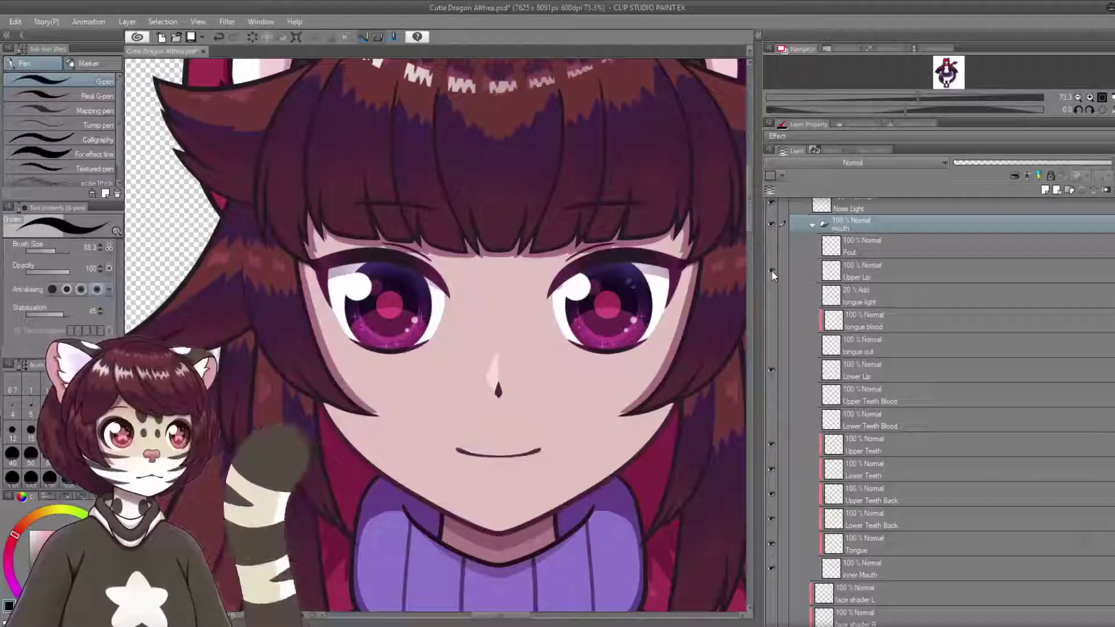
left_click(772, 271)
left_click(771, 271)
left_click(865, 270)
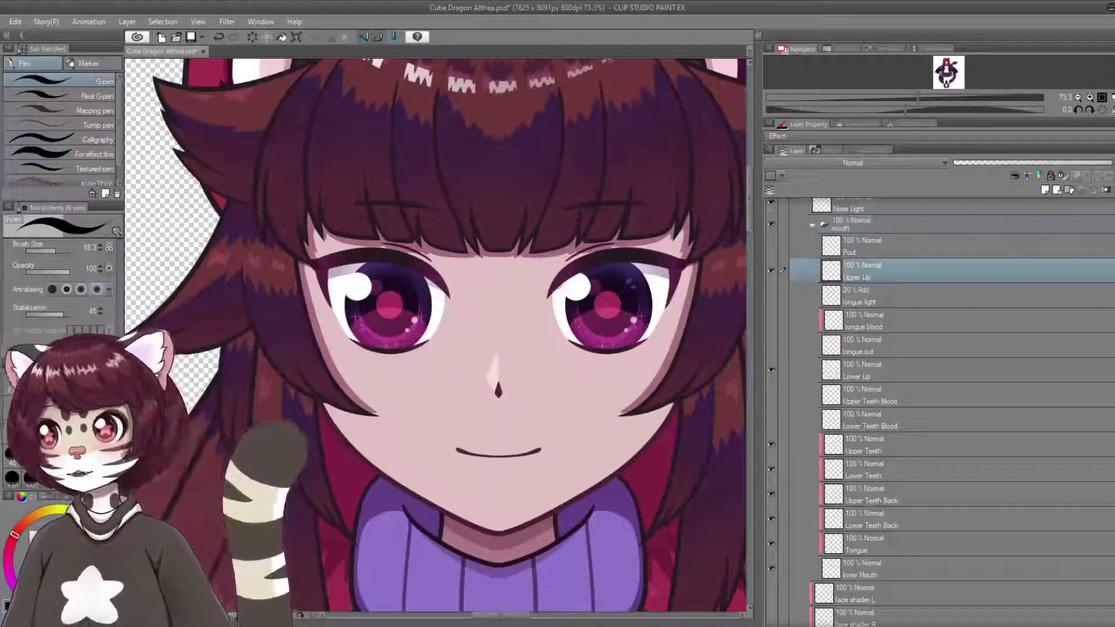
Move the Upper Lip and Lower Lip layers off the face onto the empty canvas beside the head to expose the teeth.
key("k")
left_click_drag(513, 450, 181, 252)
scroll(200, 256, "down", 2)
scroll(199, 256, "down", 1)
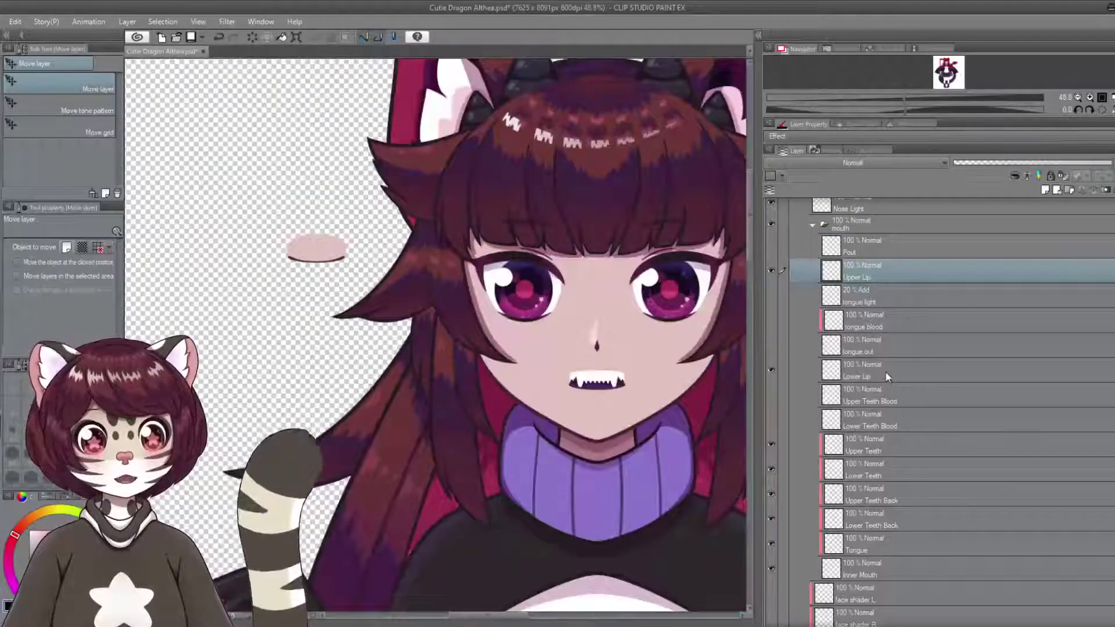
left_click(886, 372)
mouse_move(609, 399)
left_mouse_down()
mouse_move(541, 413)
mouse_move(276, 322)
mouse_move(314, 268)
mouse_move(319, 279)
left_mouse_up()
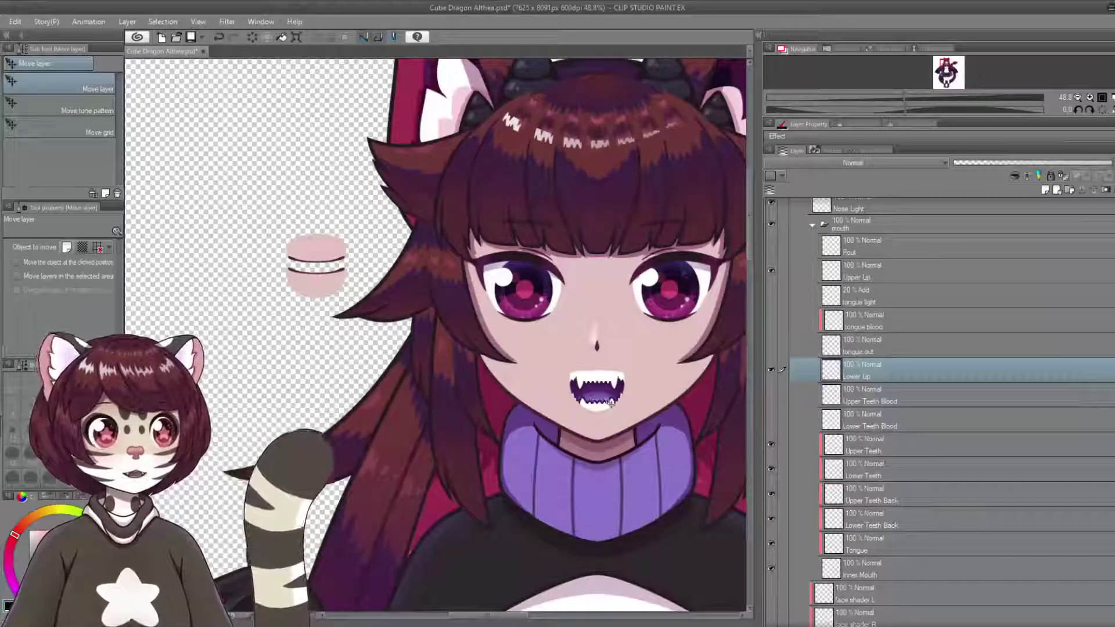
Try to move the Upper Teeth layer, select the Lower Teeth layer, and undo the shift of the teeth.
left_click(788, 455)
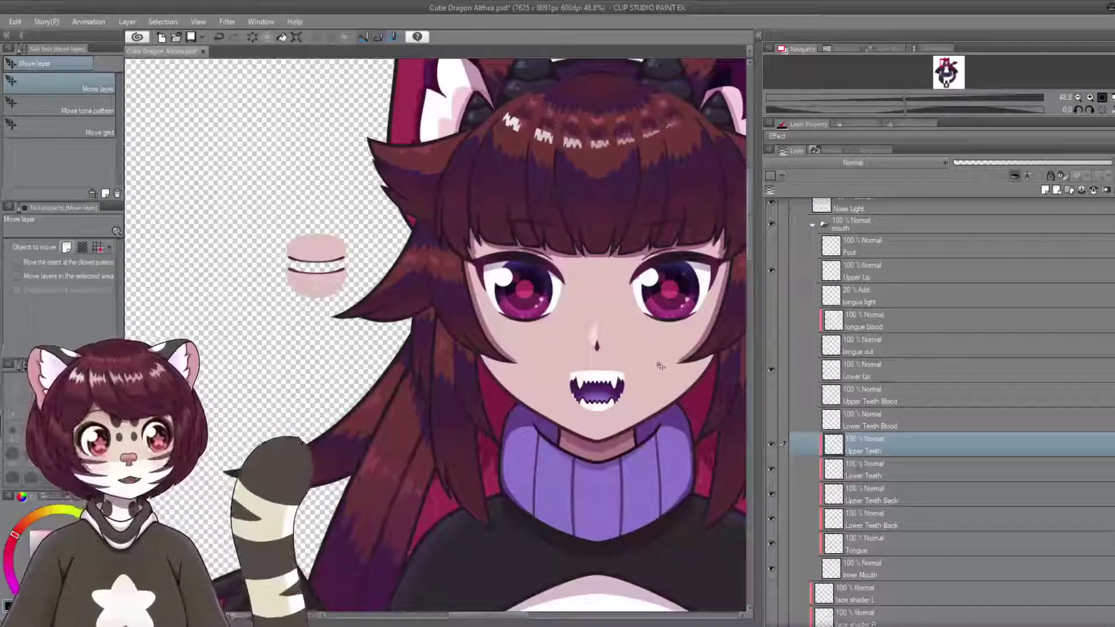
left_click_drag(658, 366, 270, 326)
left_click(911, 468)
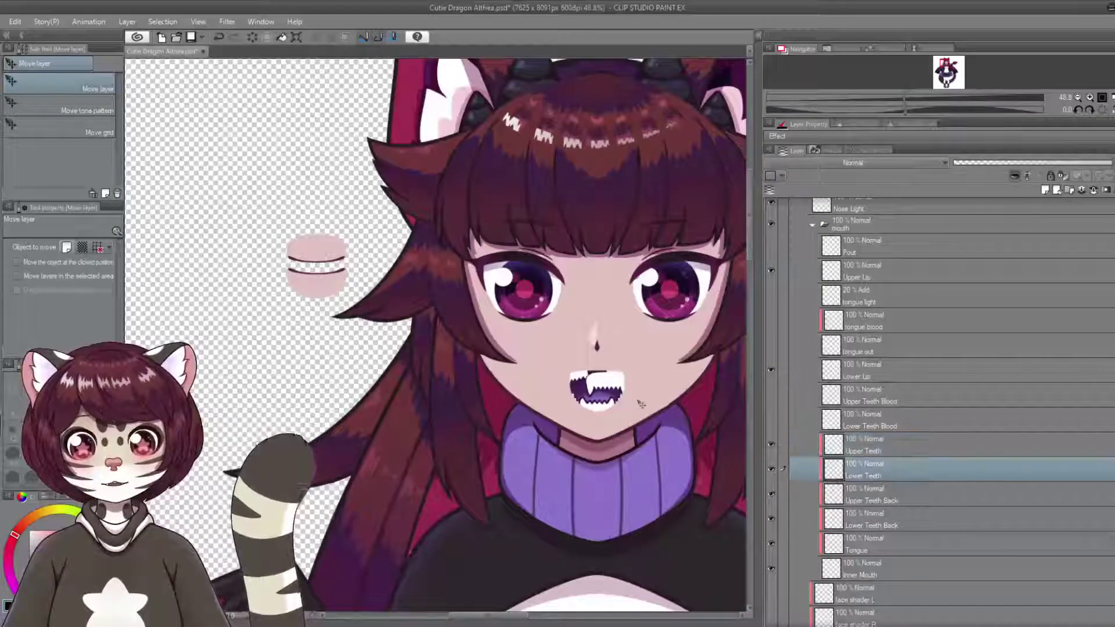
key("ctrl+z")
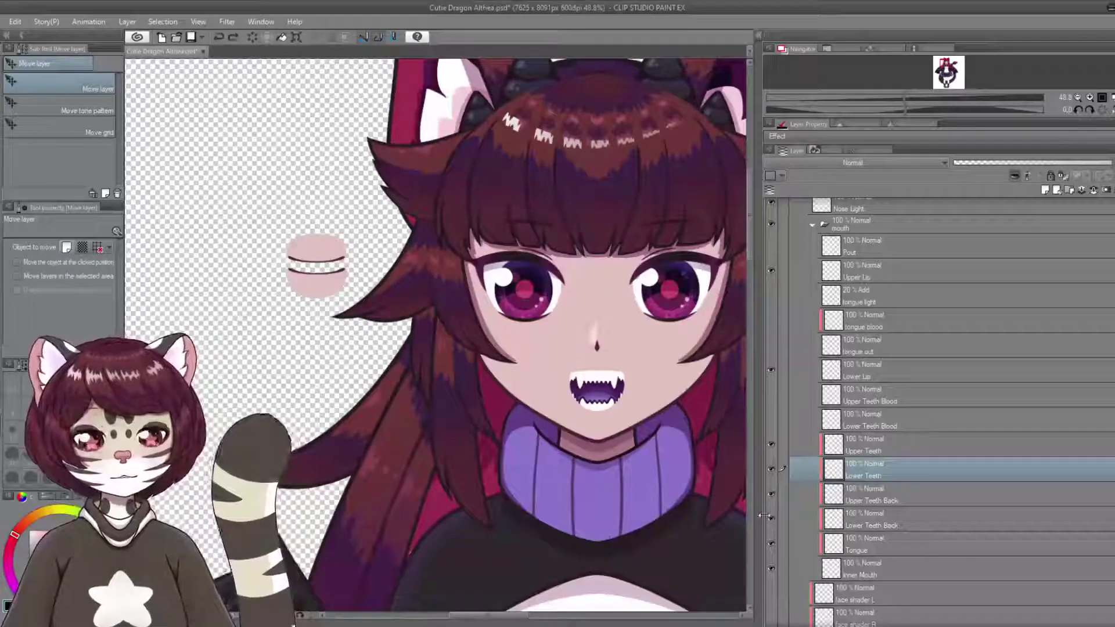
Toggle the Upper Teeth Back layer and examine the teeth and extended tongue inside the open mouth up close.
left_click(770, 495)
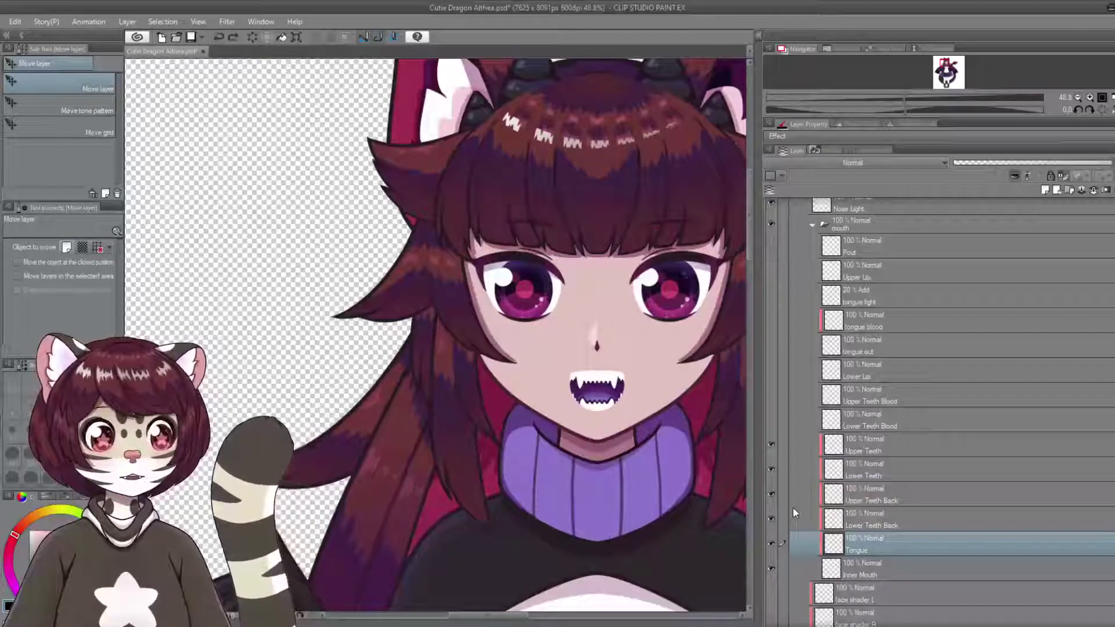
scroll(674, 416, "up", 3)
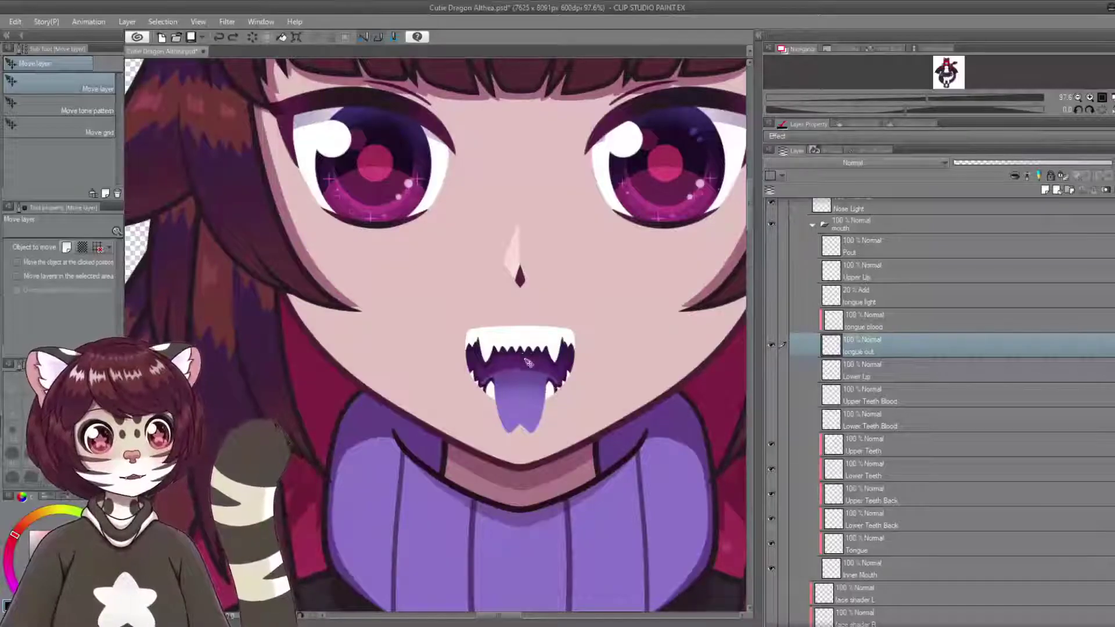
scroll(611, 404, "down", 4)
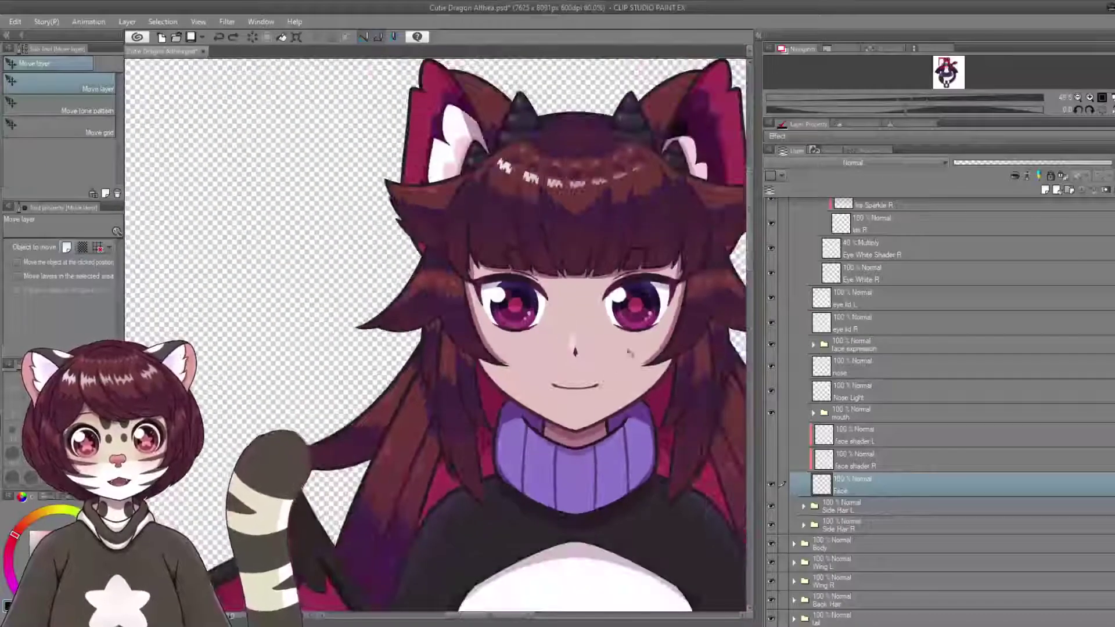
scroll(746, 302, "up", 1)
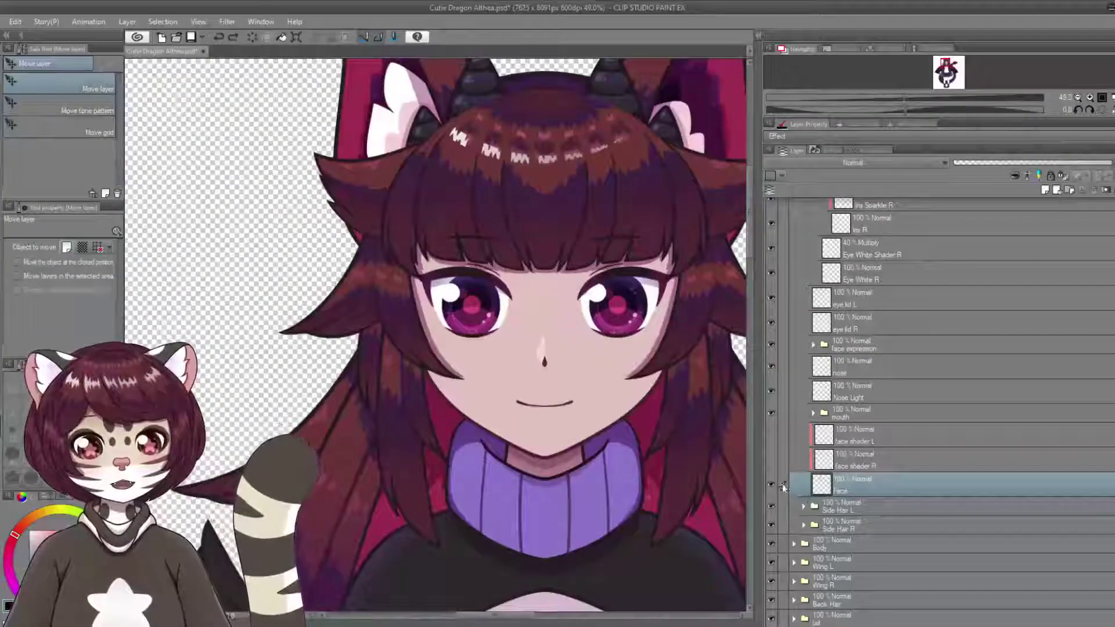
Toggle the Face layer and the Side Hair L and Side Hair R folders to examine the face base and side hair.
left_click(772, 484)
left_click(771, 483)
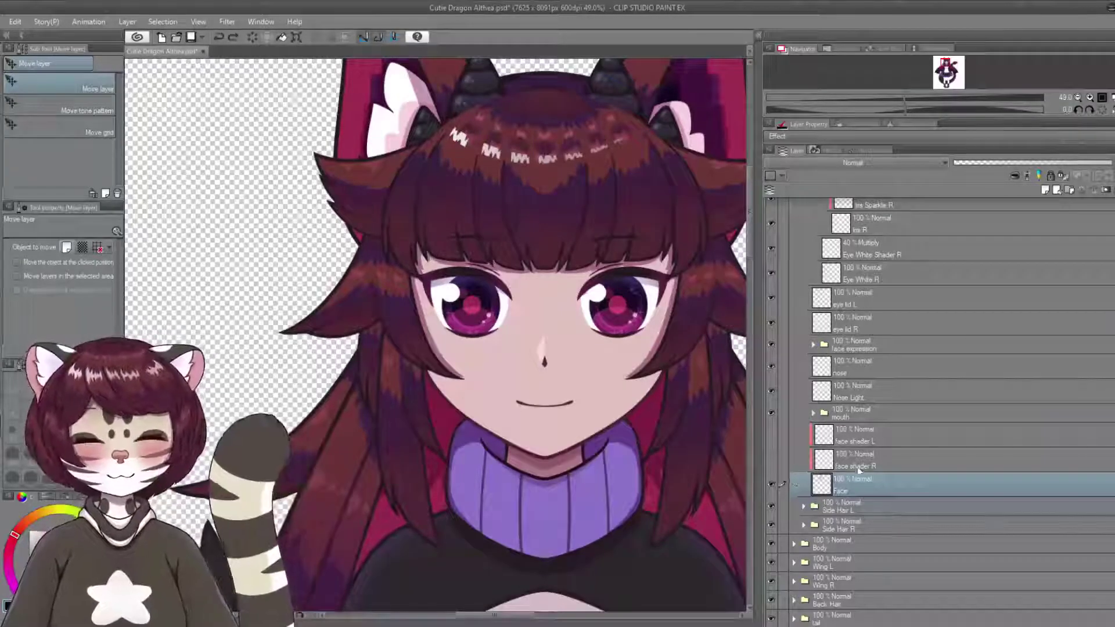
left_click(859, 506)
scroll(392, 374, "down", 3)
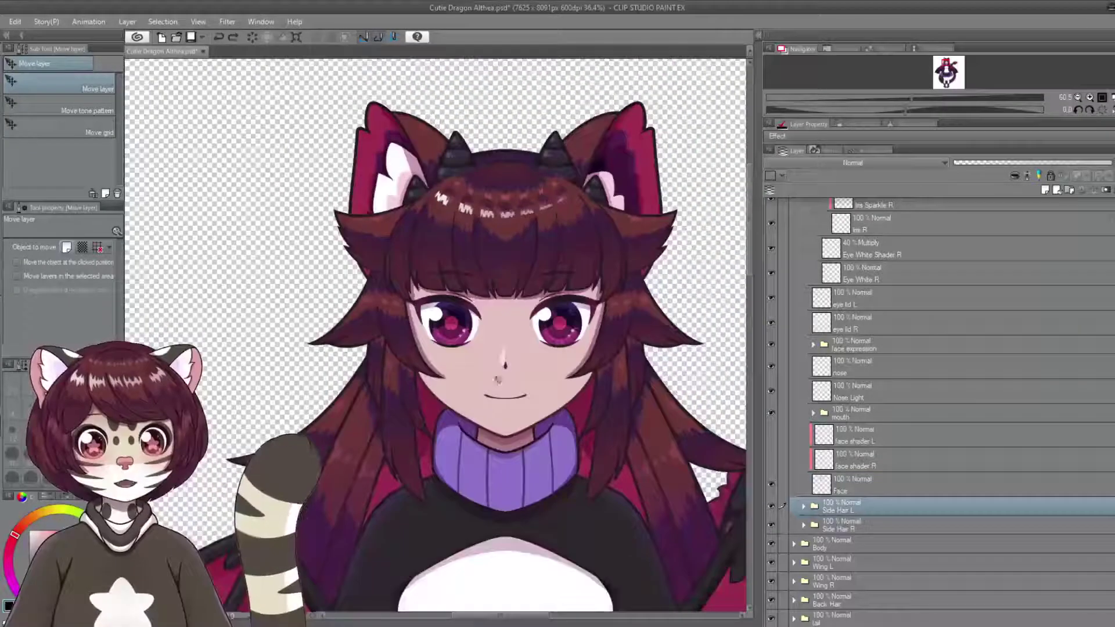
left_click(771, 507)
left_click(770, 506)
left_click(770, 507)
left_click(770, 507)
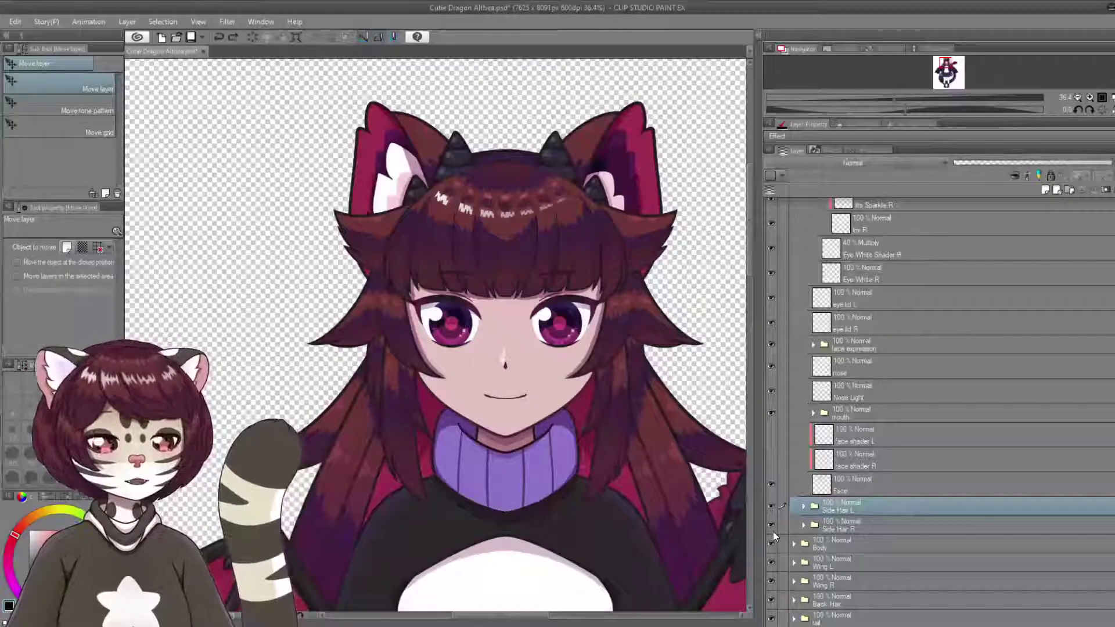
left_click(772, 529)
left_click(771, 530)
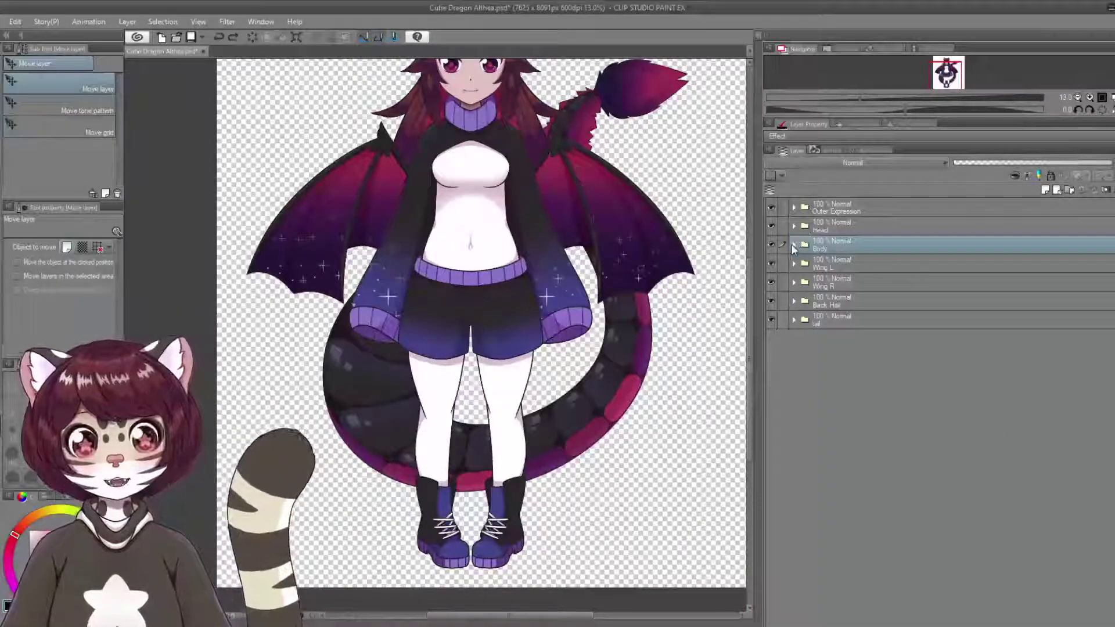
Expand the Body and Turtleneck folders and toggle the Neck, Turtleneck and Turtleneck shader layers to examine the collar parts.
left_click(794, 247)
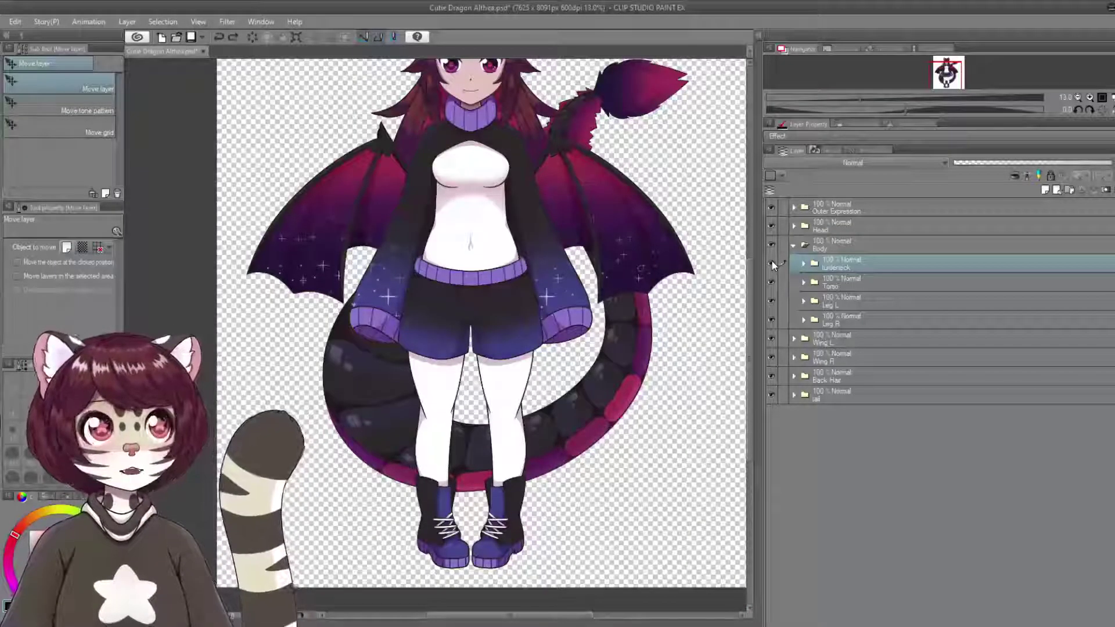
left_click(804, 264)
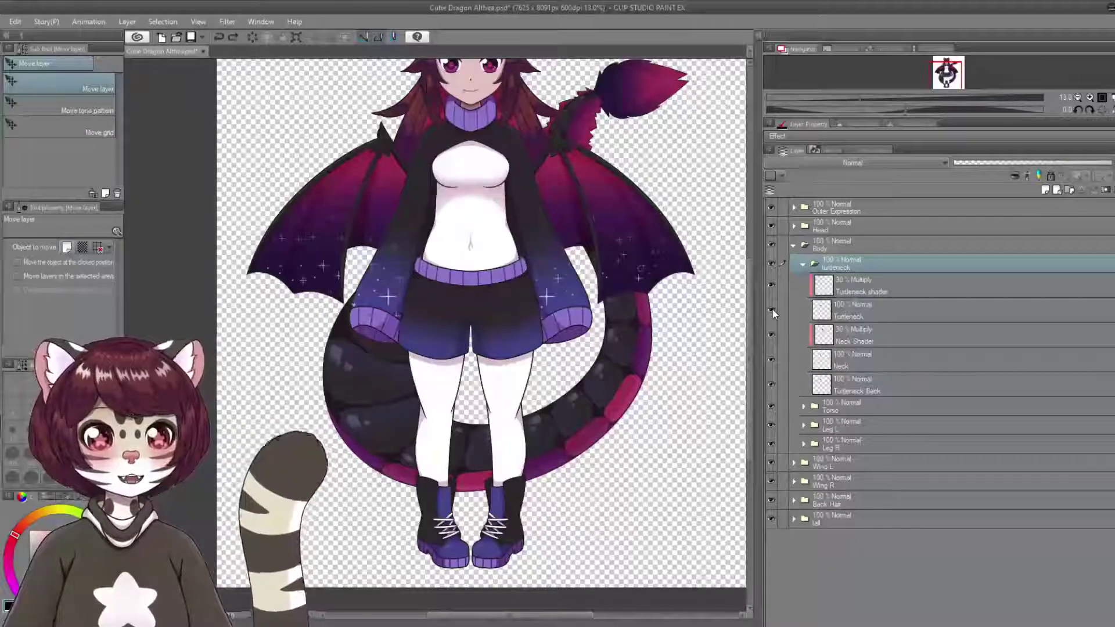
left_click(768, 360)
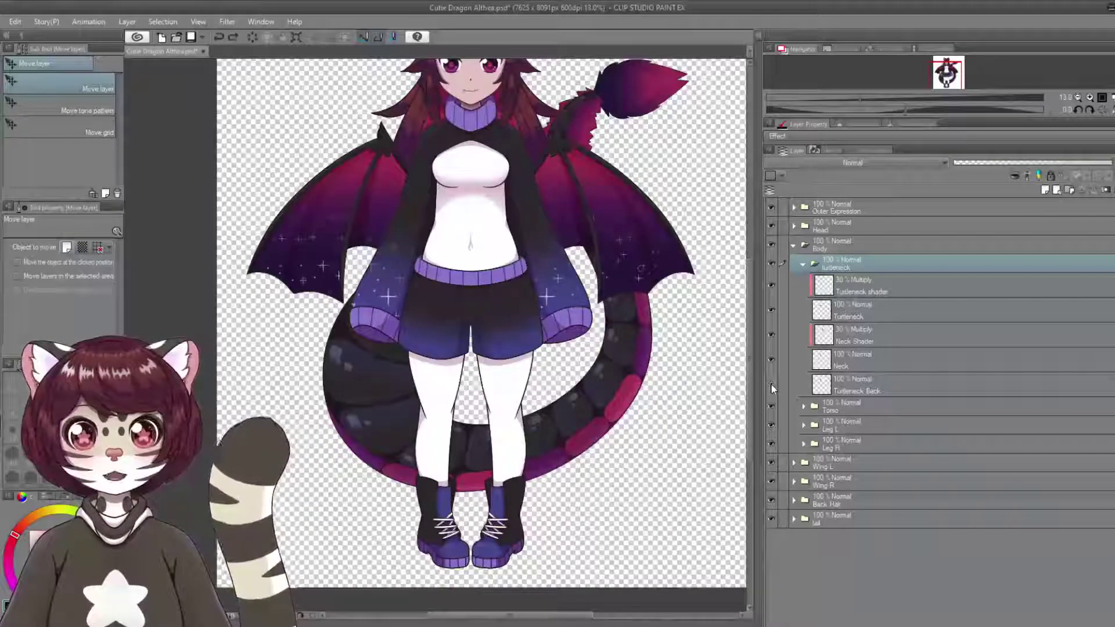
left_click(772, 310)
left_click(771, 284)
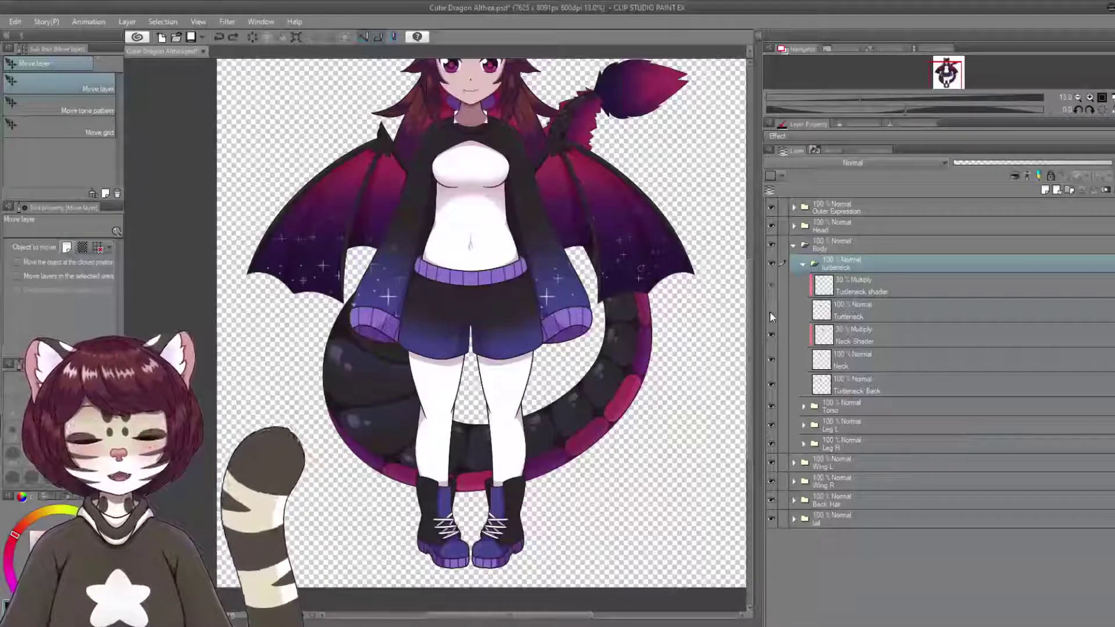
left_click(771, 310)
Expand the Torso folder, select the Sweater top layer and toggle its visibility to examine how it covers the shoulders.
left_click(803, 406)
left_click(841, 406)
scroll(889, 429, "down", 5)
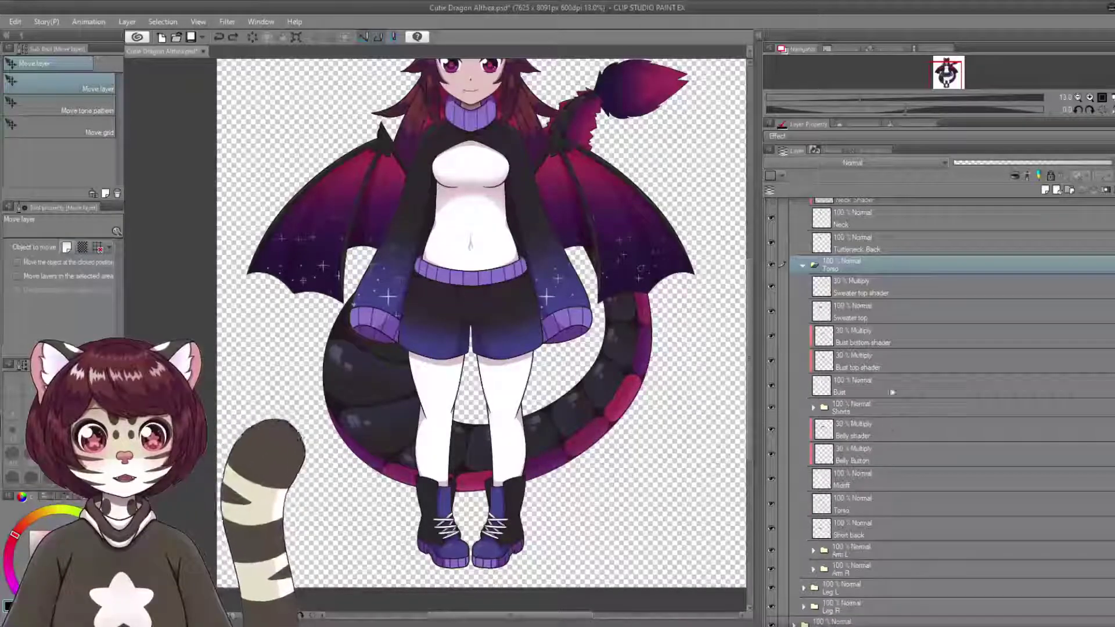
scroll(892, 393, "down", 1)
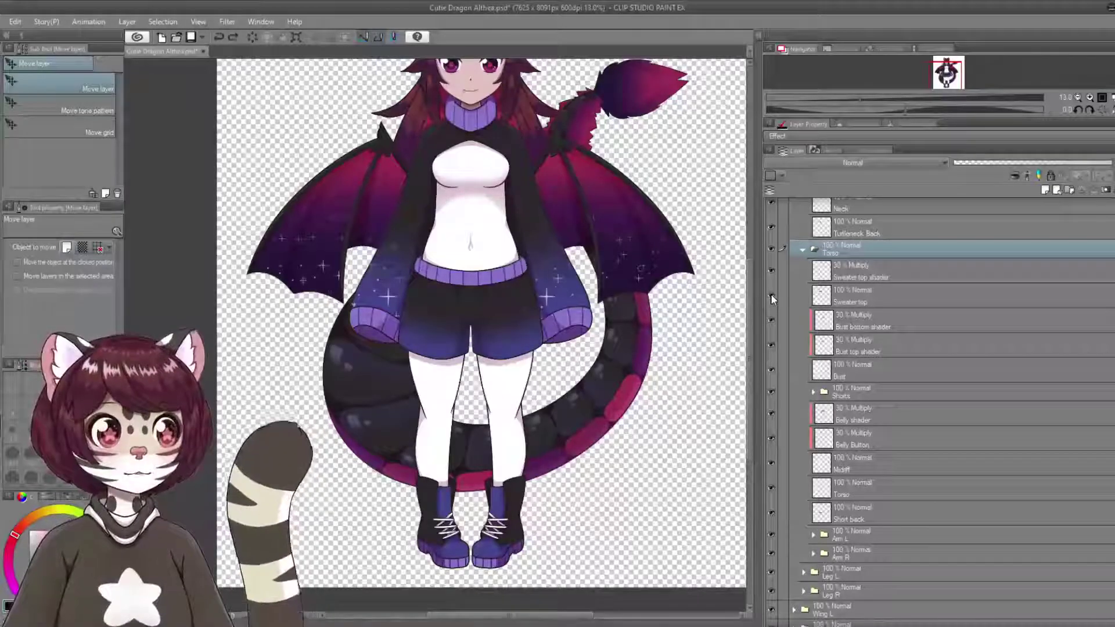
scroll(495, 67, "up", 1)
scroll(559, 79, "up", 1)
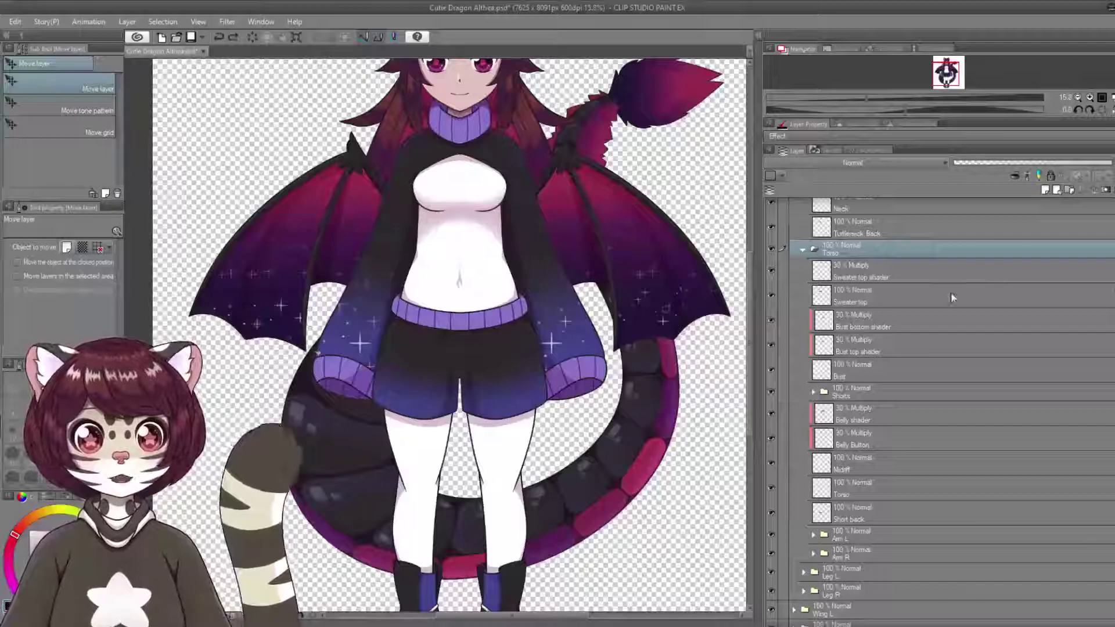
left_click(907, 294)
left_click(771, 295)
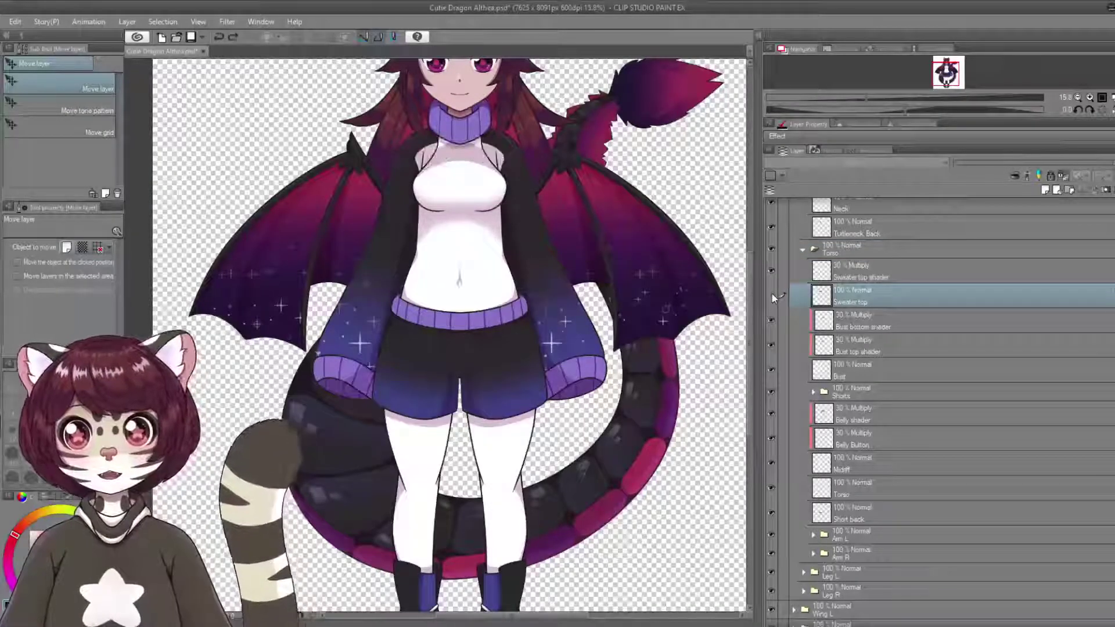
left_click(771, 295)
left_click(771, 295)
left_click(771, 295)
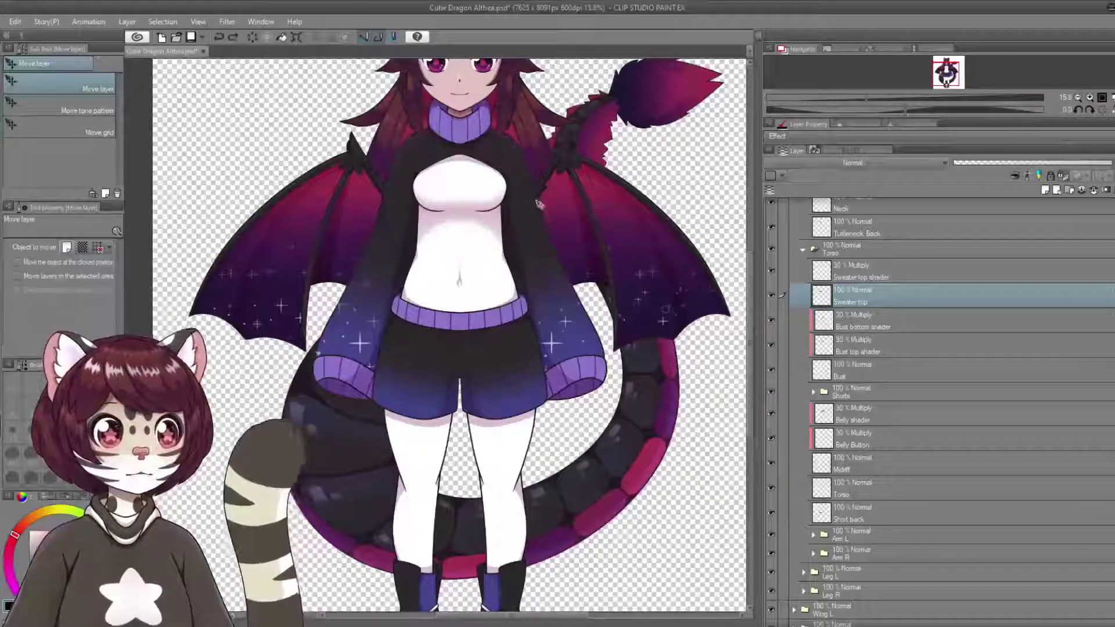
Select the Bust, Torso and Midriff layers one after another to examine how the torso is divided.
scroll(464, 108, "up", 5)
left_click(851, 366)
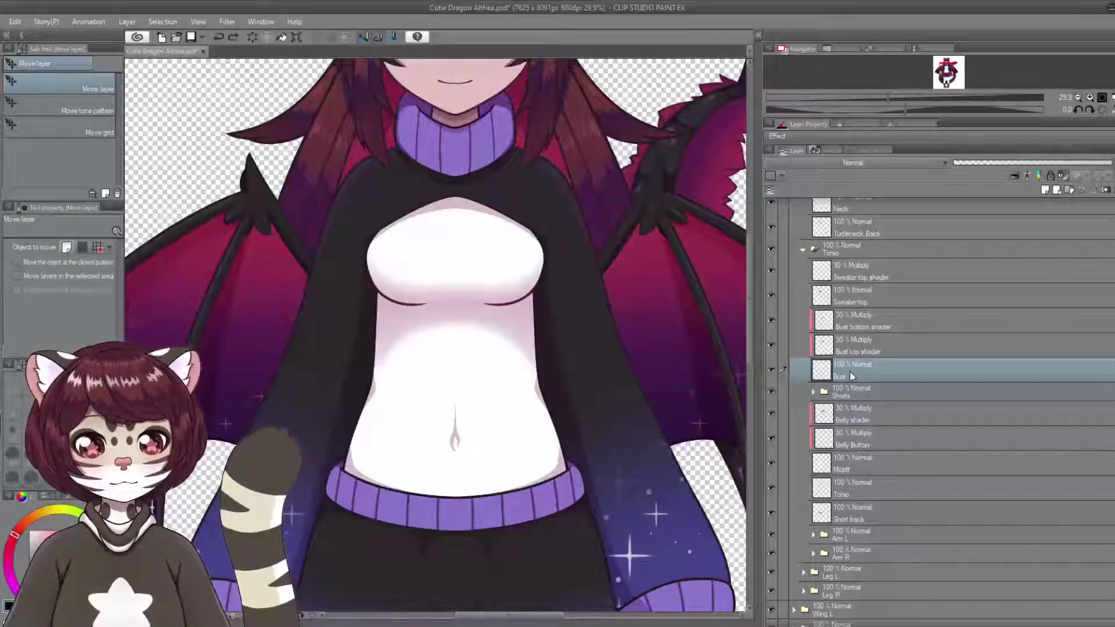
left_click(863, 492)
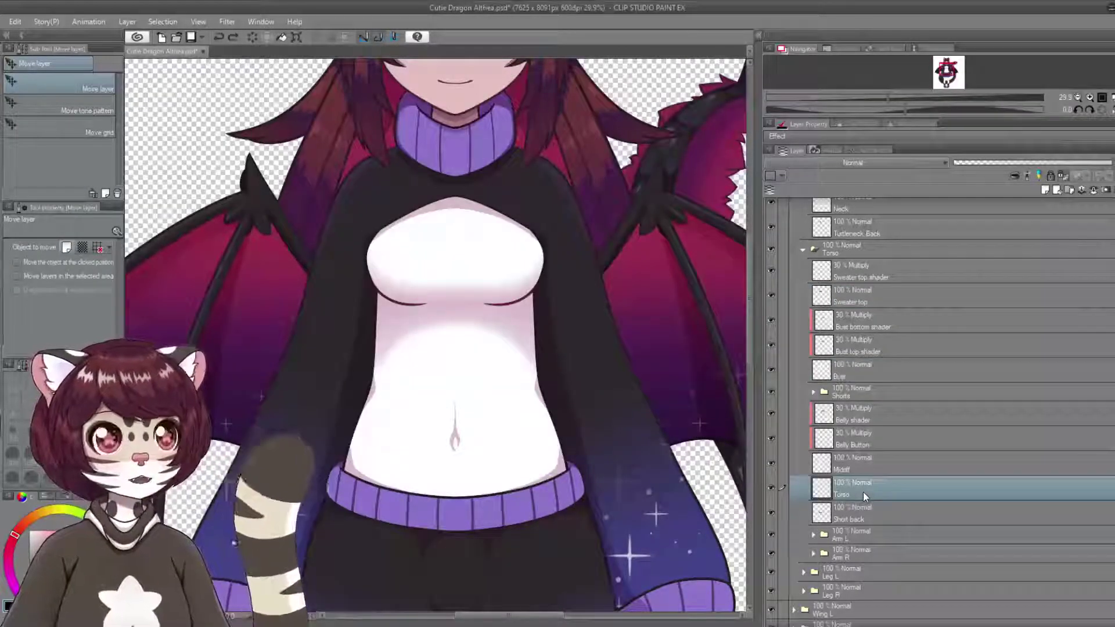
left_click(874, 472)
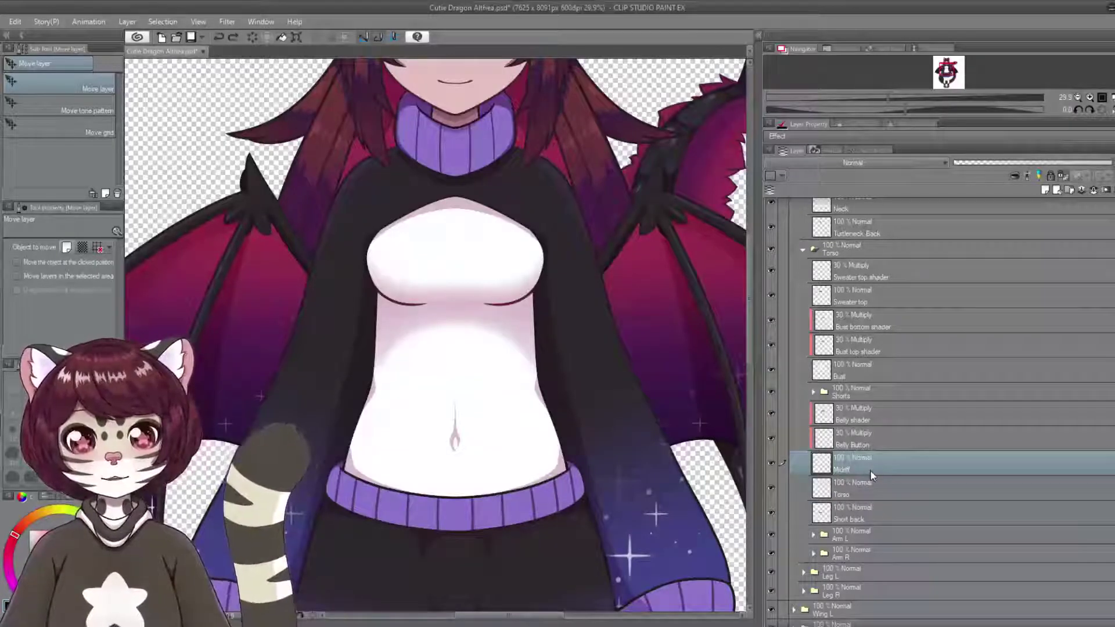
Toggle the Bust layer, move it off the body onto the empty canvas to examine its full shape, and undo the move.
left_click(866, 366)
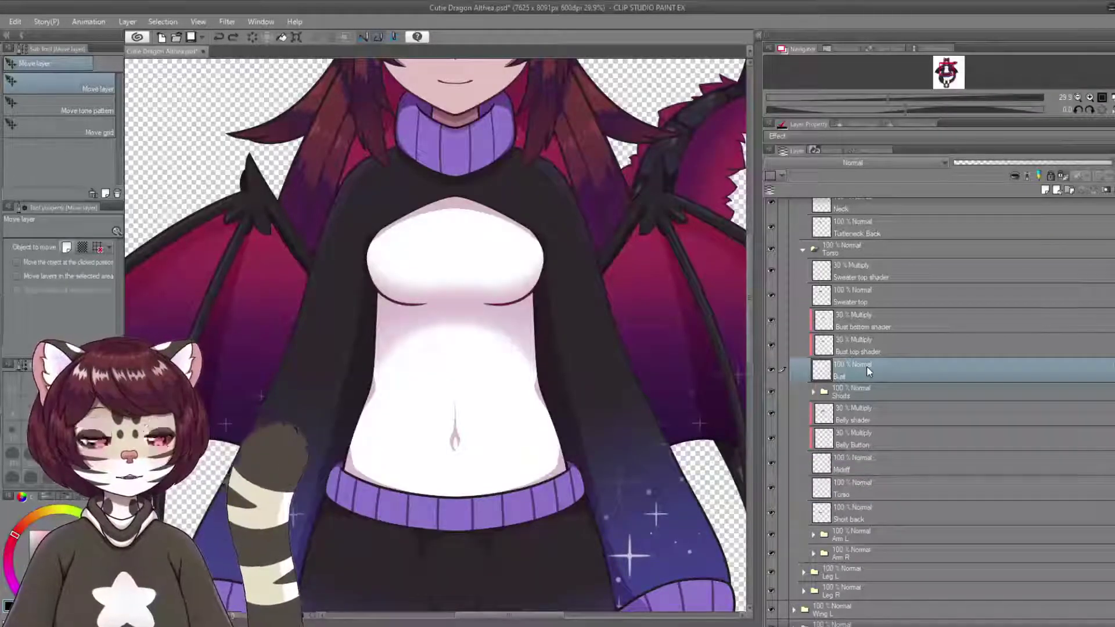
left_click(770, 372)
left_click(771, 372)
scroll(344, 288, "down", 2)
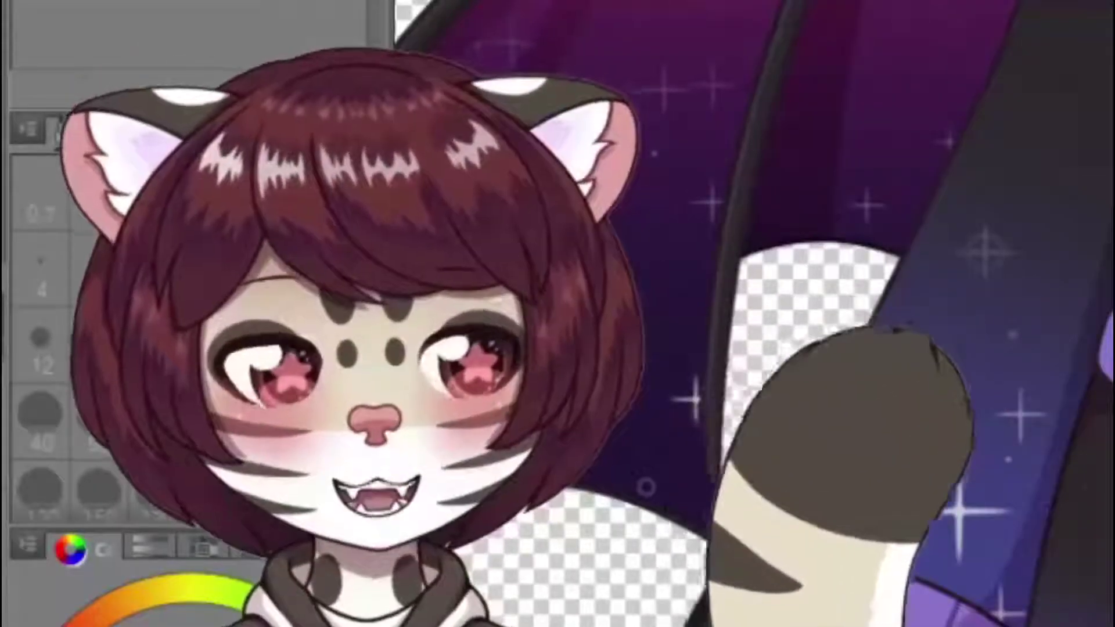
left_click_drag(494, 267, 268, 184)
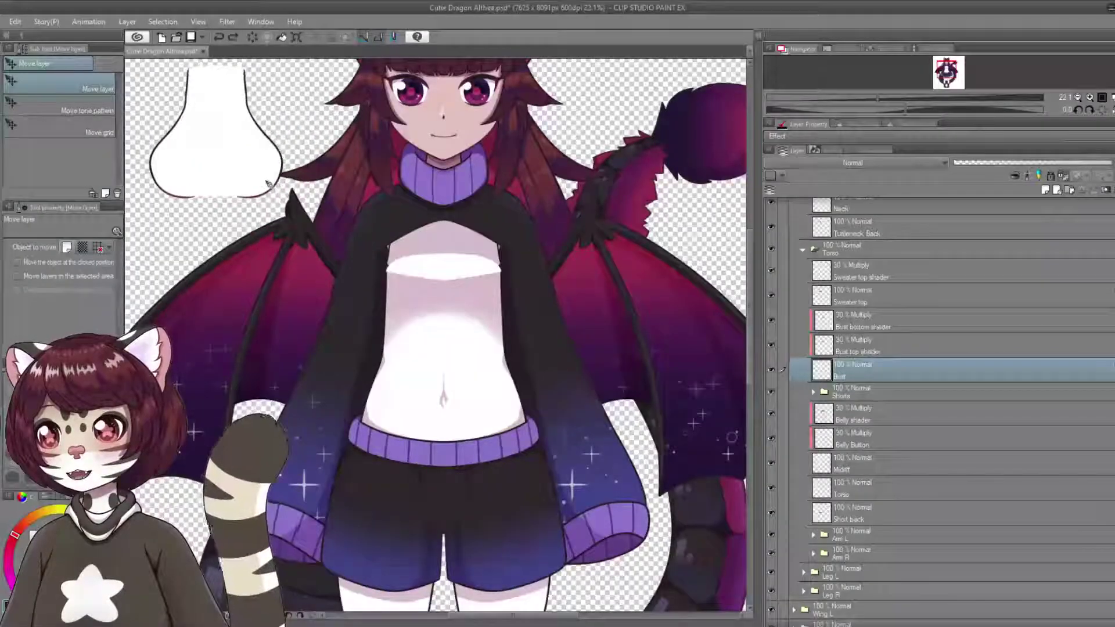
key("ctrl+z")
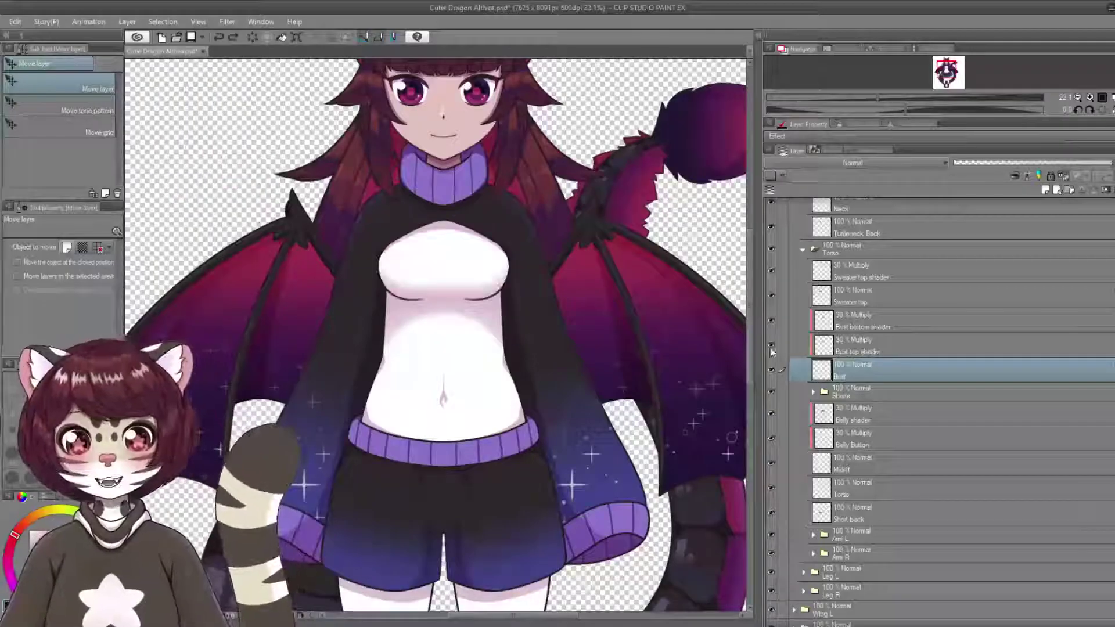
Toggle the Bust top shader and Bust bottom shader layers to examine the shading around the bust.
left_click(770, 343)
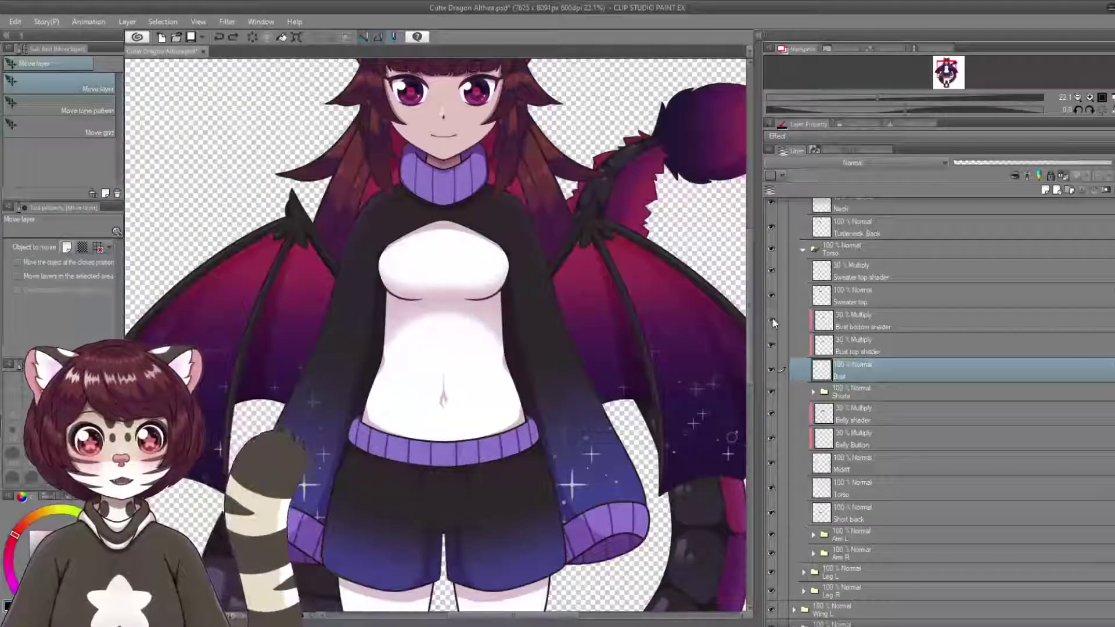
left_click(772, 318)
left_click(772, 320)
left_click(772, 319)
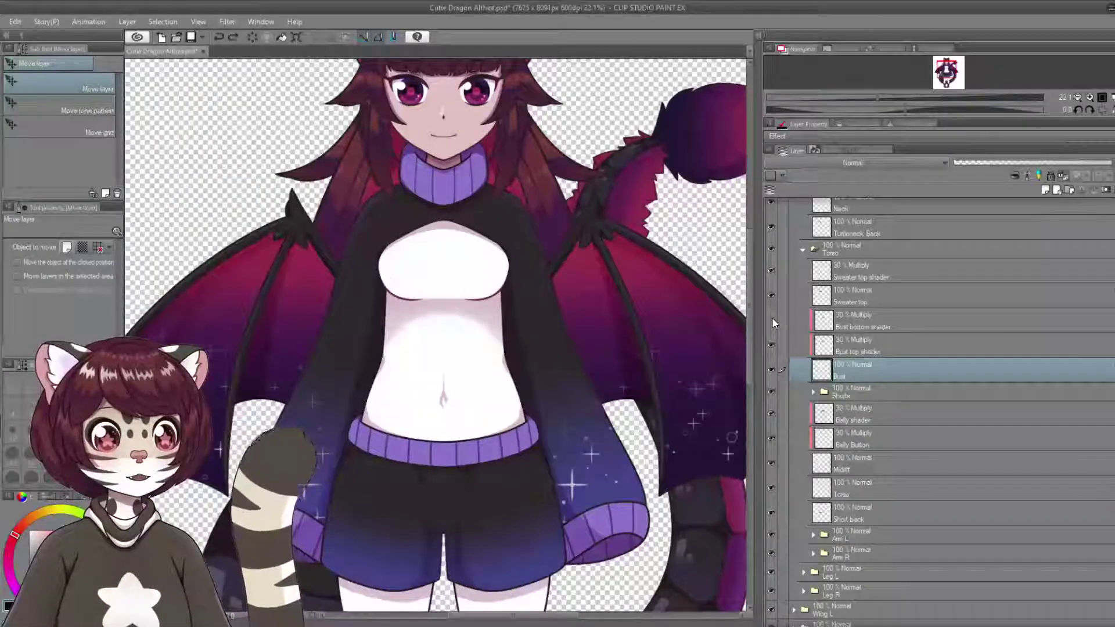
left_click(772, 320)
Move the Bust bottom shader layer slightly upward to test how it shifts, and undo the move.
left_click(885, 322)
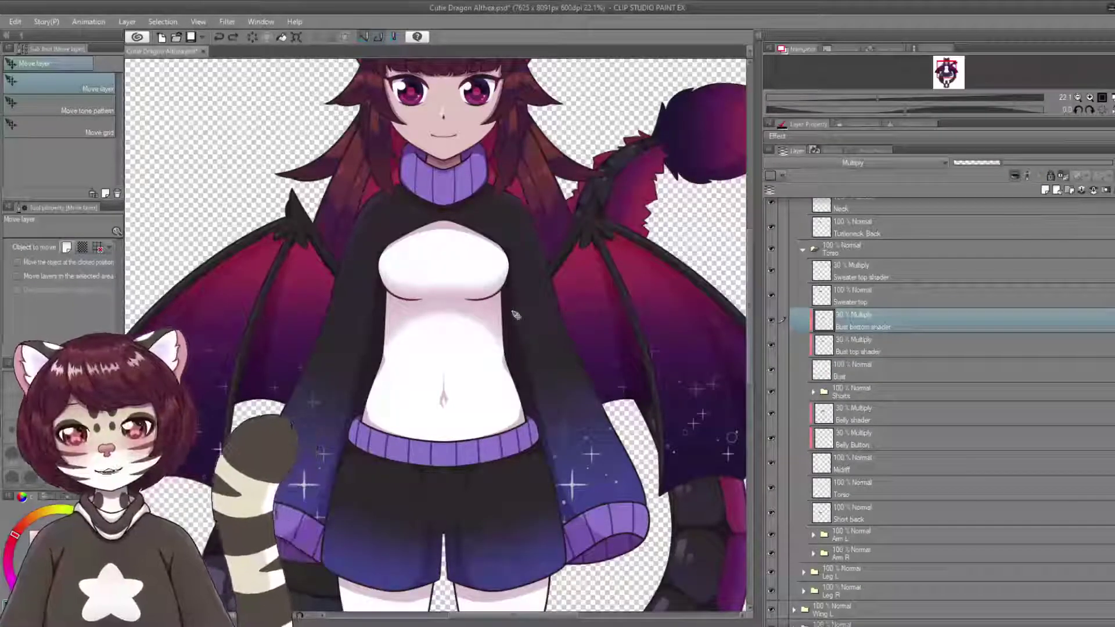
left_click_drag(512, 313, 513, 284)
key("ctrl+z")
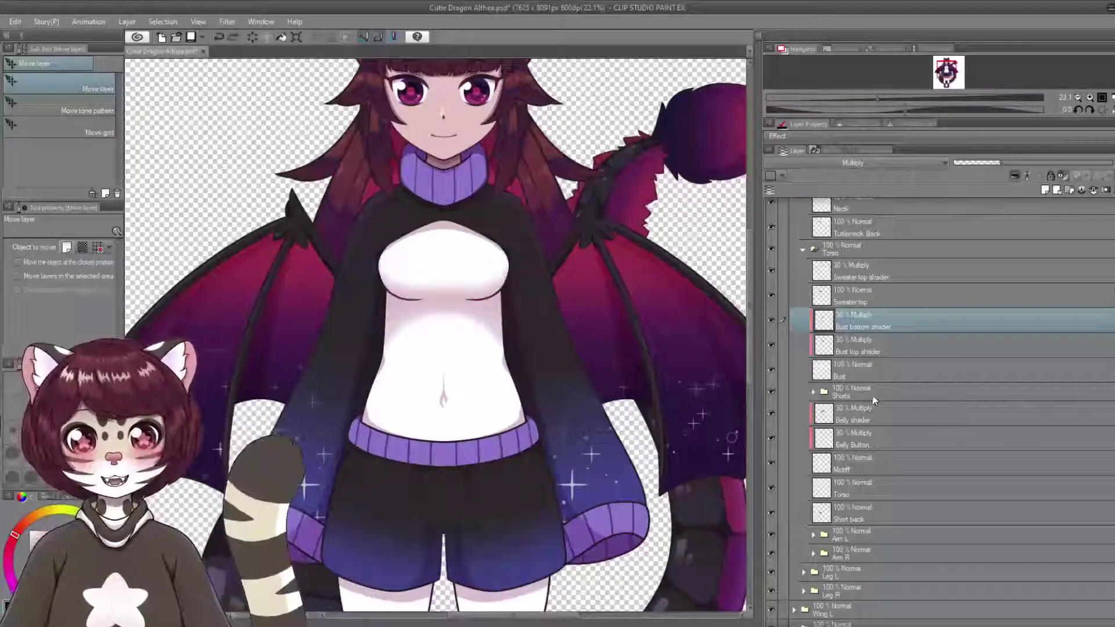
Toggle the Midriff and Bust layers in turn to examine how the torso pieces overlap beneath the bust.
left_click(848, 468)
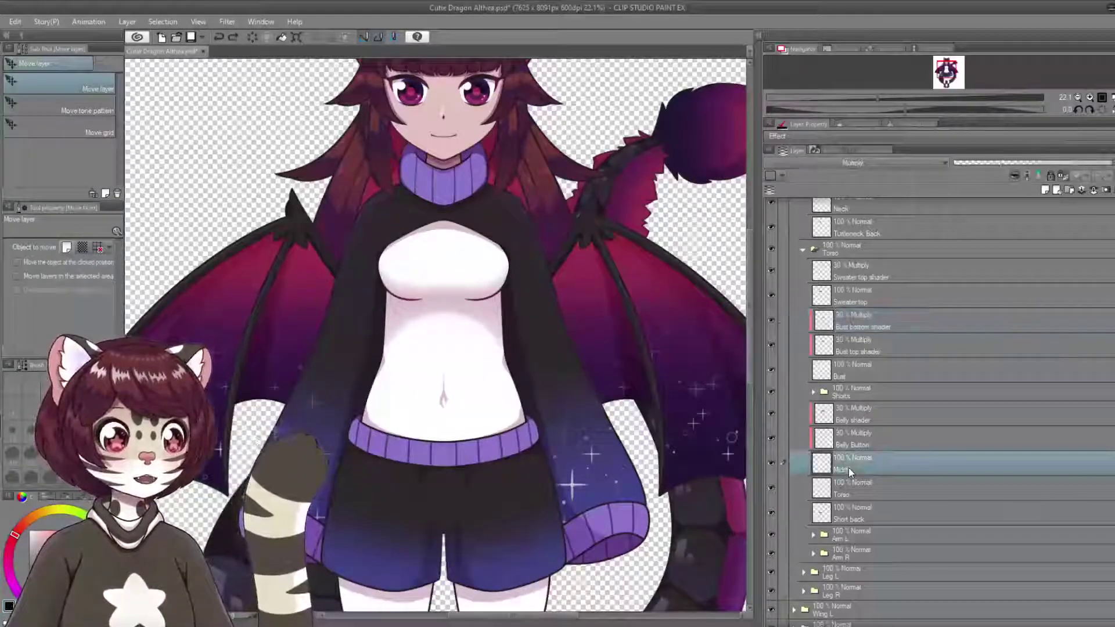
left_click(772, 464)
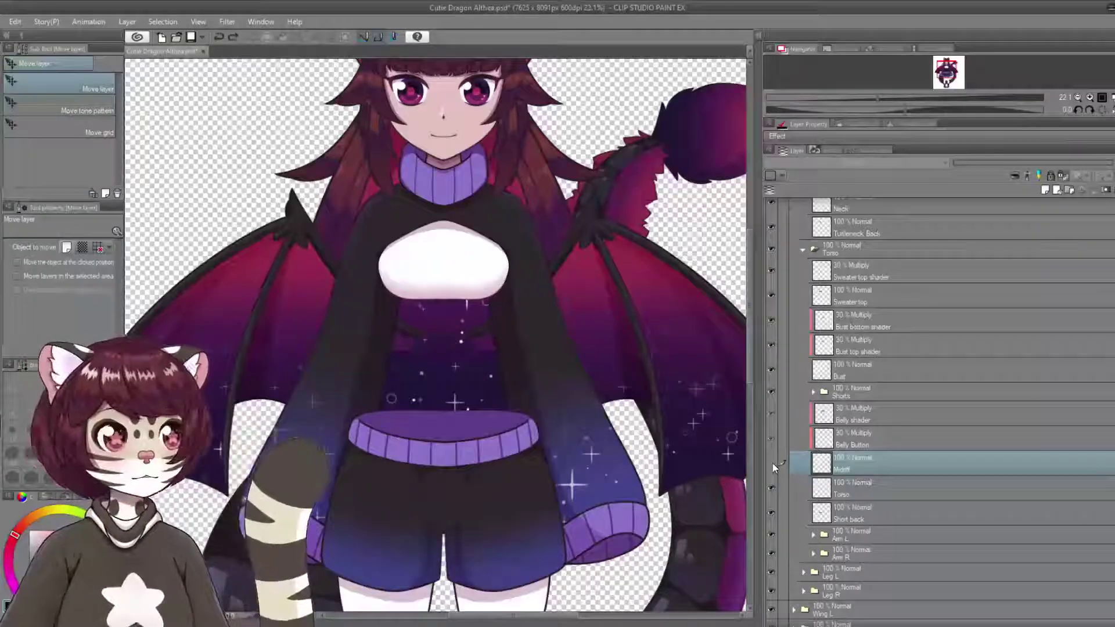
left_click(770, 369)
left_click(771, 371)
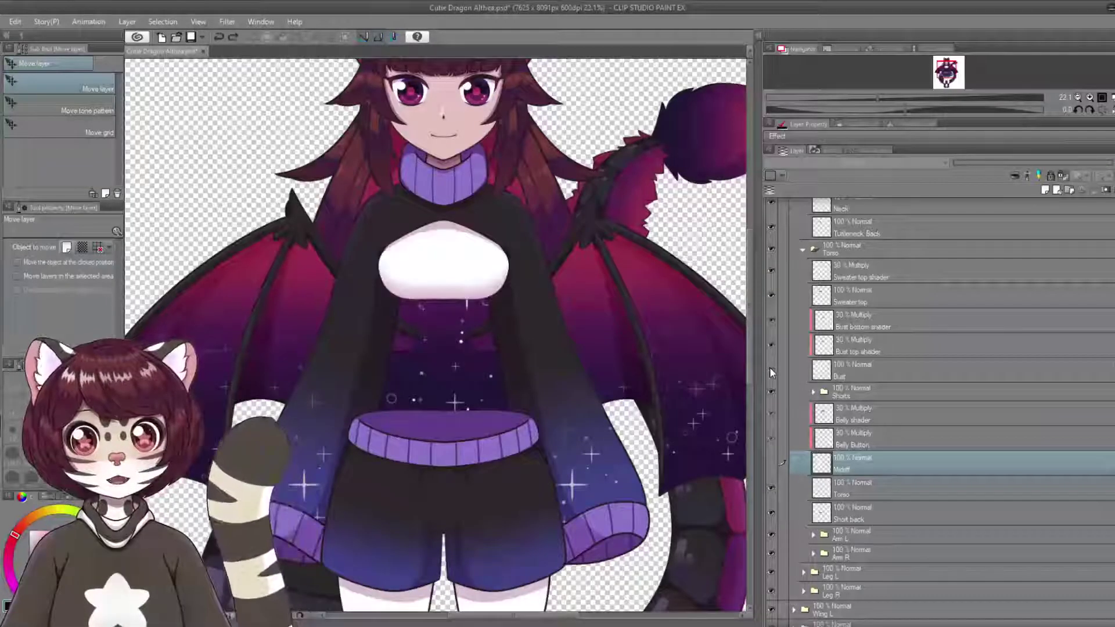
left_click(771, 372)
left_click(771, 467)
left_click(772, 464)
left_click(771, 413)
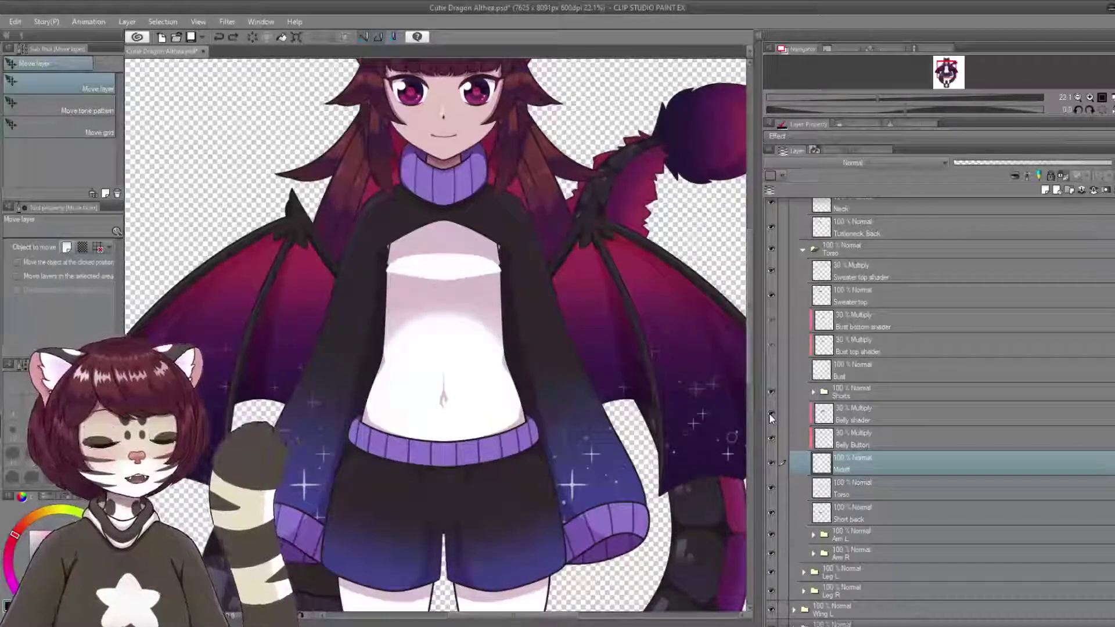
left_click(771, 368)
Expand the Shorts folder and toggle the Short top layer to examine the waistband separation.
left_click(852, 349)
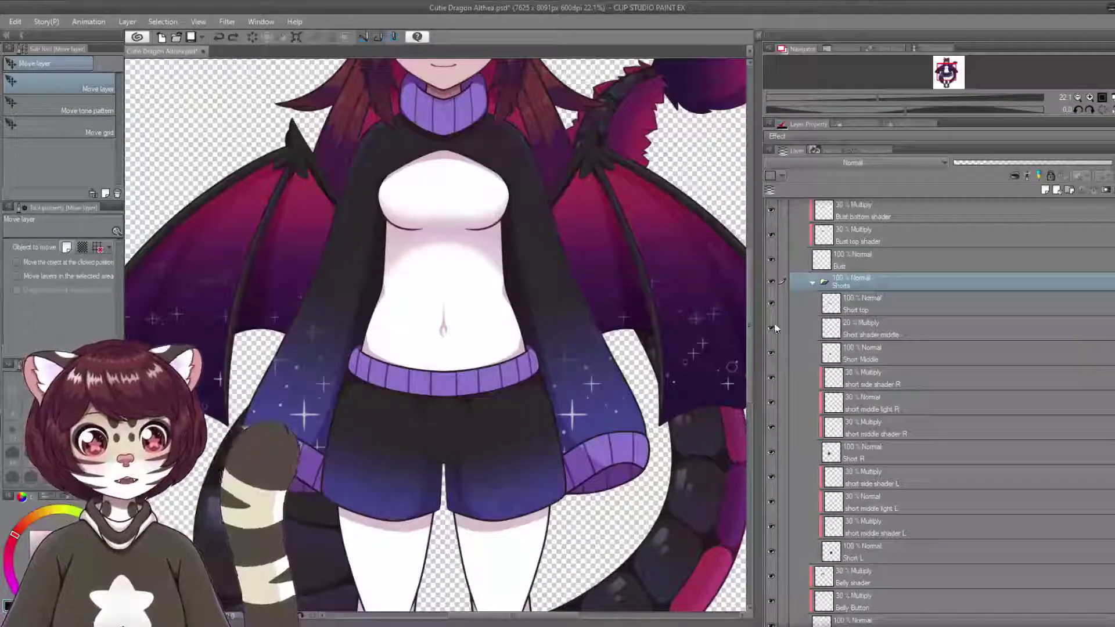
left_click(767, 308)
left_click(768, 308)
left_click(767, 307)
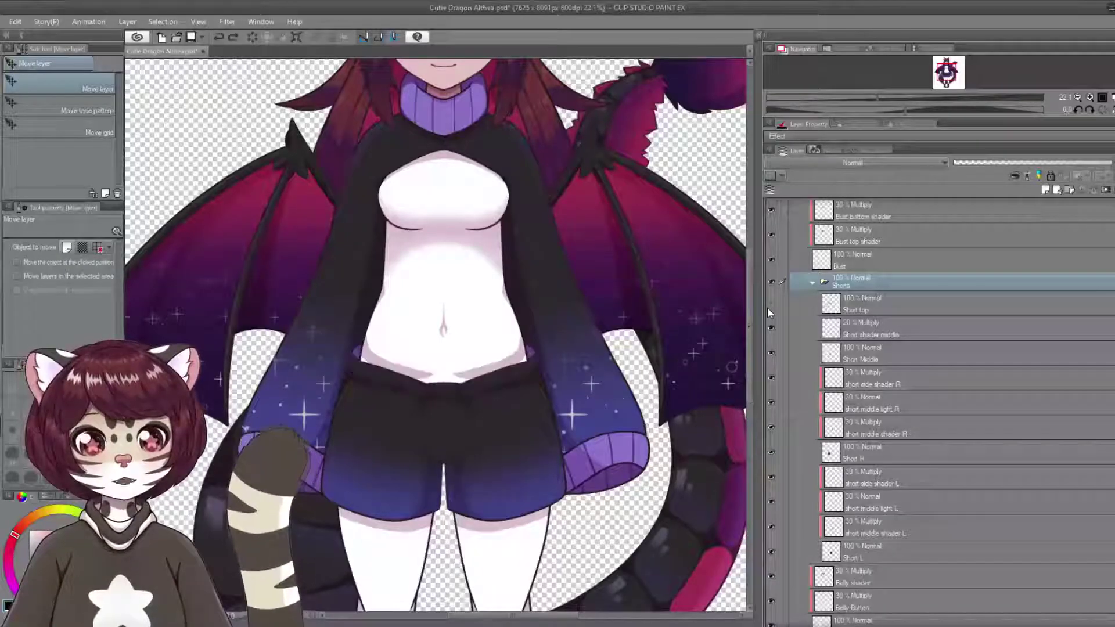
left_click(767, 307)
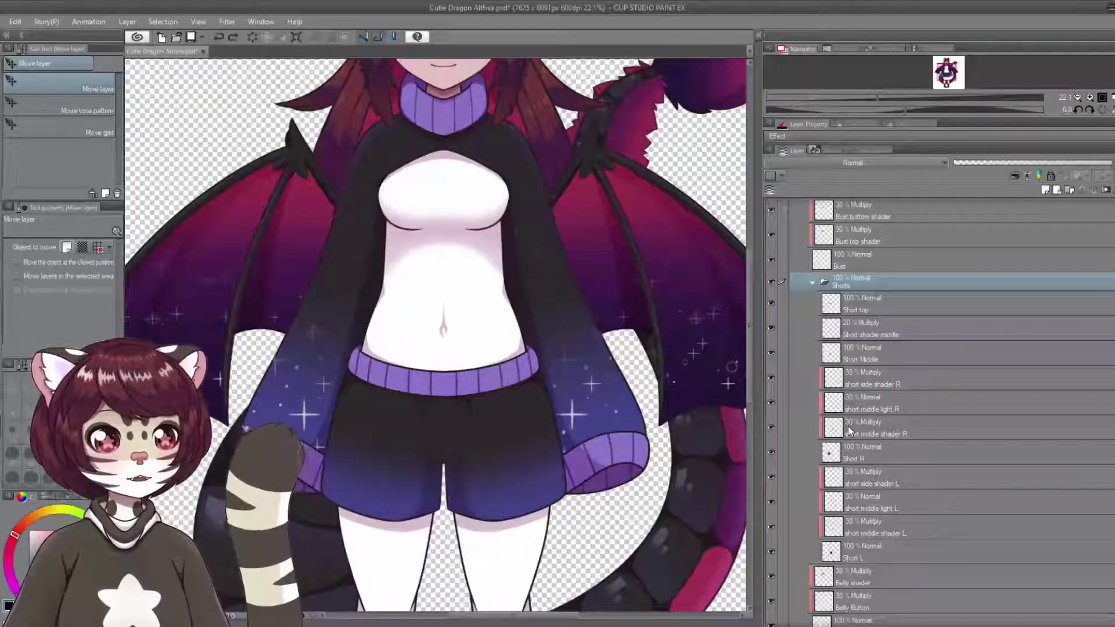
Toggle the Short R and Short L layers to examine how the two shorts legs are divided.
left_click(775, 454)
left_click(775, 455)
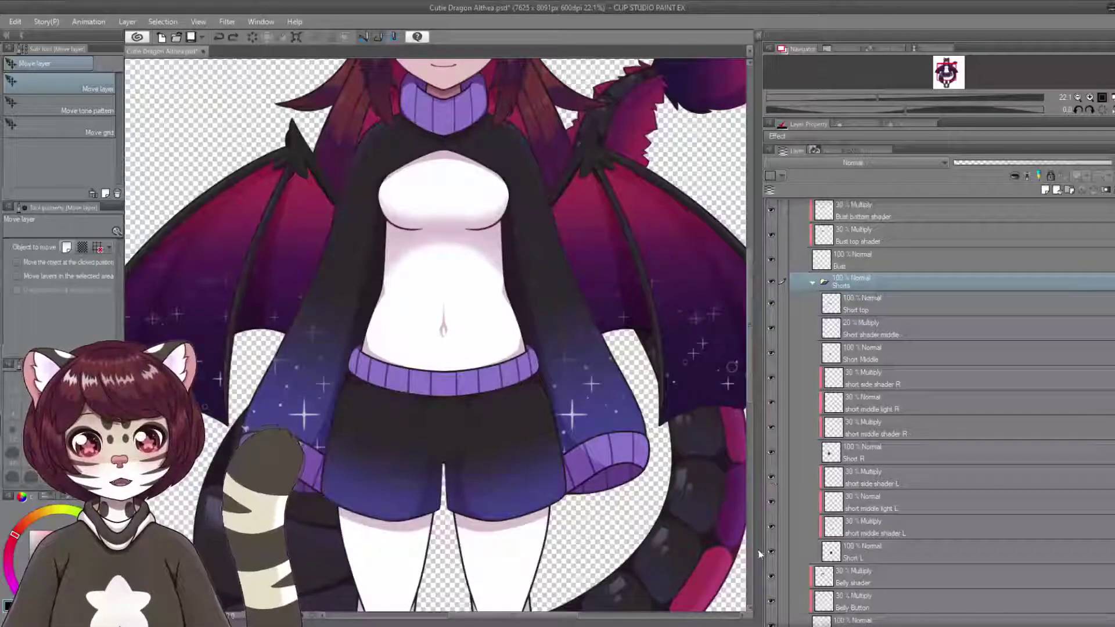
left_click(772, 552)
left_click(772, 550)
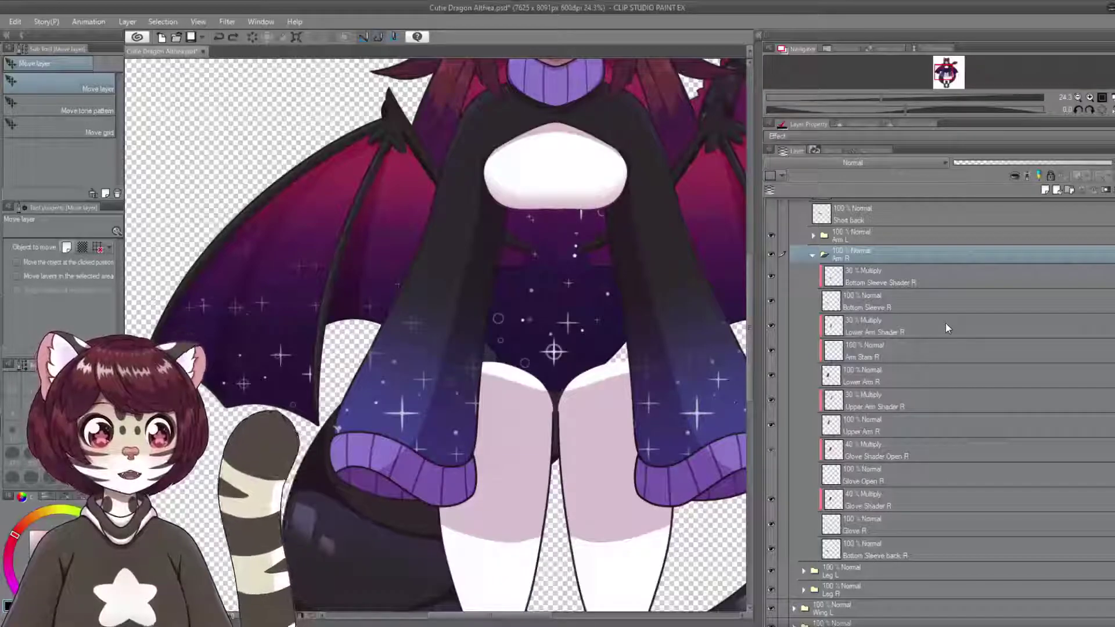
Hide the Bottom Sleeve R and Bottom Sleeve back R layers to examine the right sleeve cuff's front and back.
left_click(865, 305)
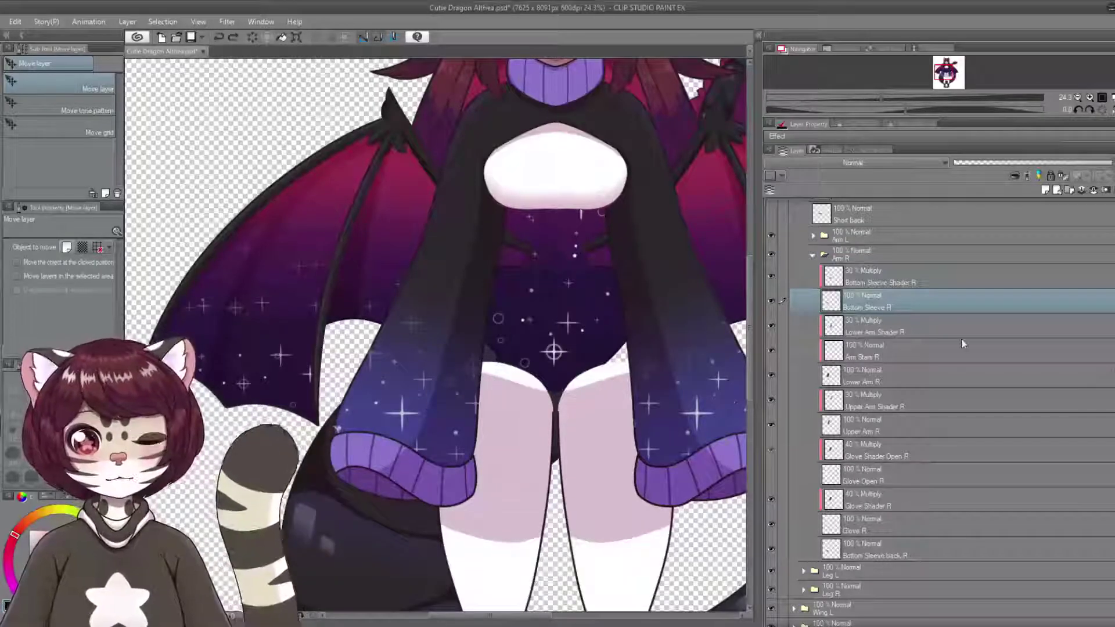
left_click(771, 300)
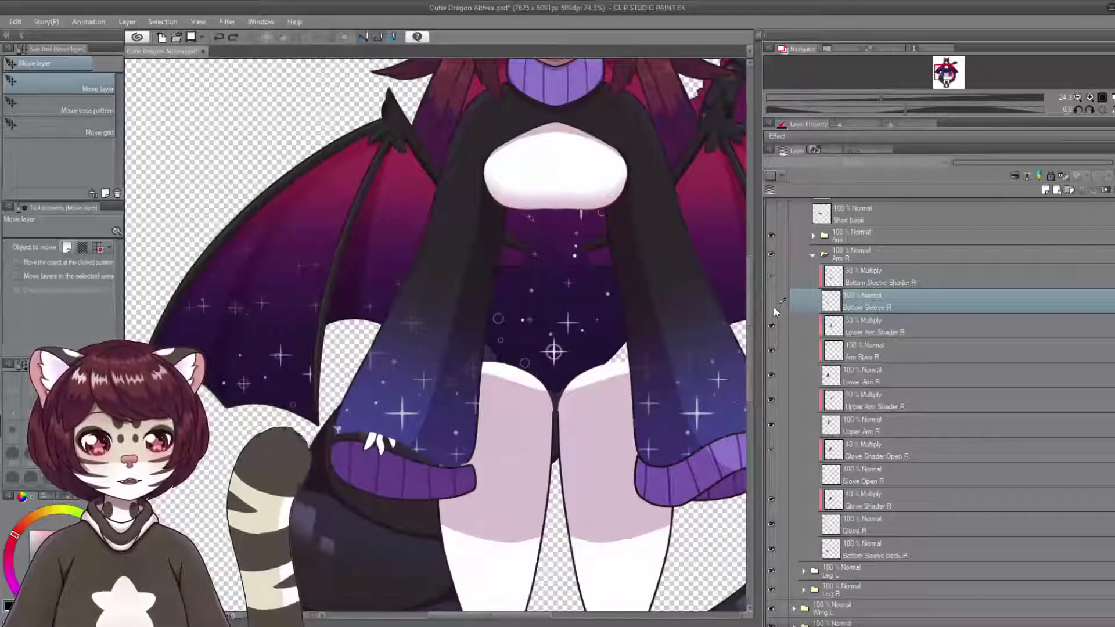
left_click(770, 548)
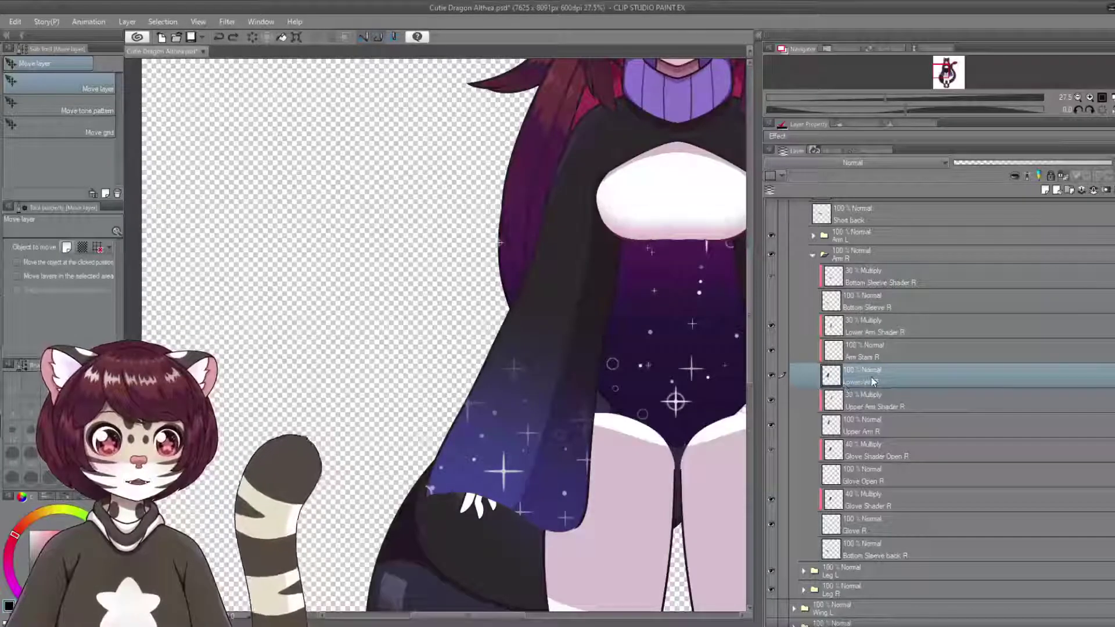
Move the Lower Arm R and Upper Arm R layers off the body onto the empty canvas to examine their full shapes.
left_click_drag(598, 357, 347, 378)
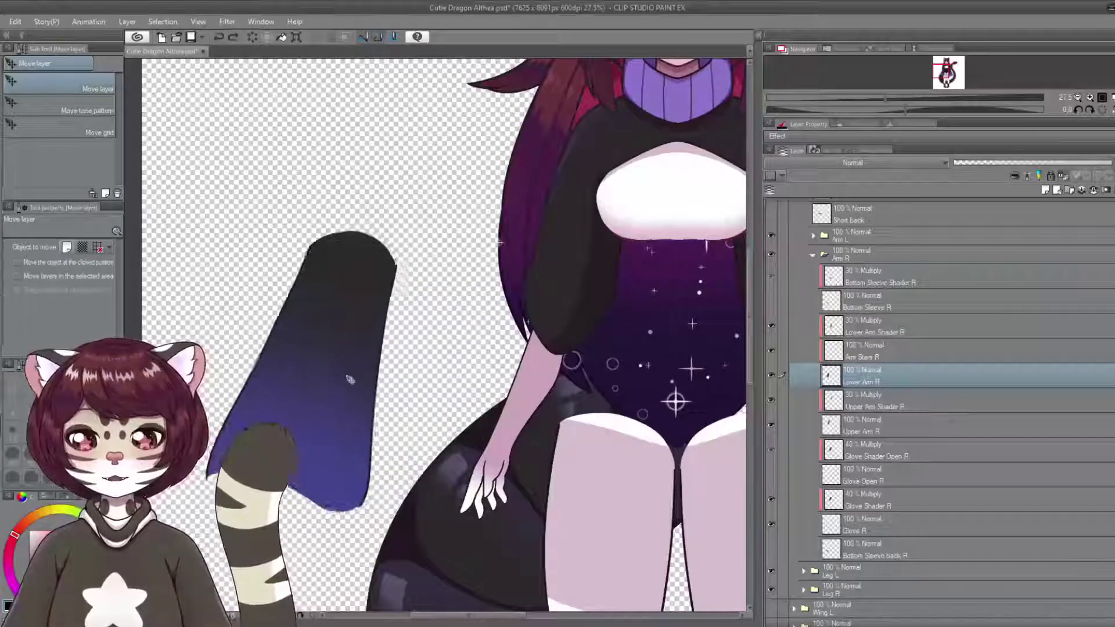
left_click(866, 429)
left_click_drag(546, 253, 428, 211)
scroll(426, 218, "down", 3)
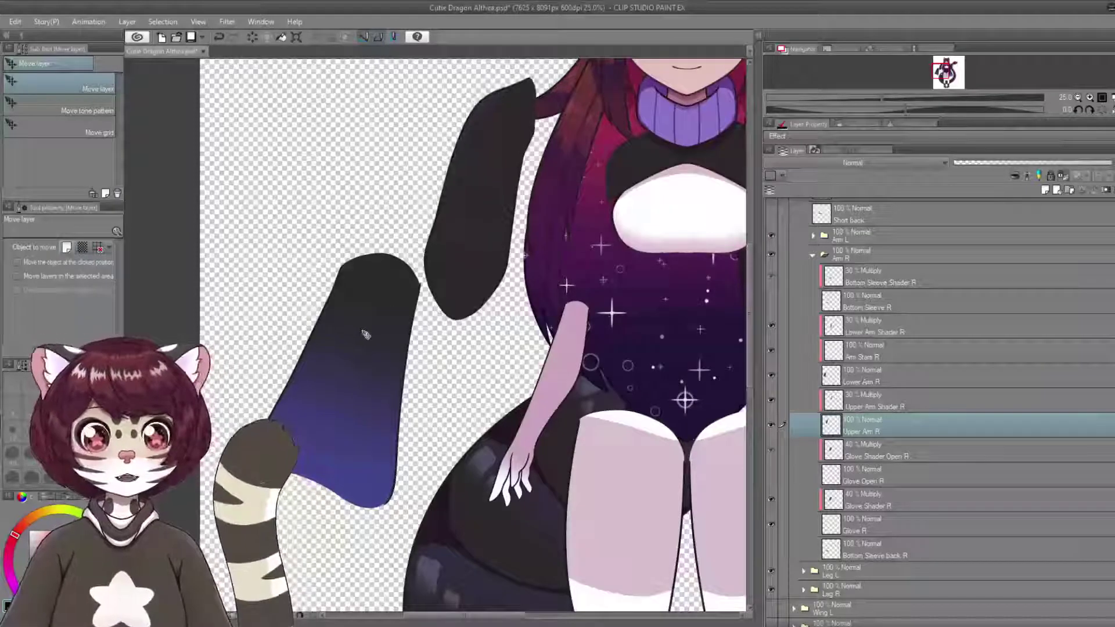
left_click_drag(417, 351, 400, 194)
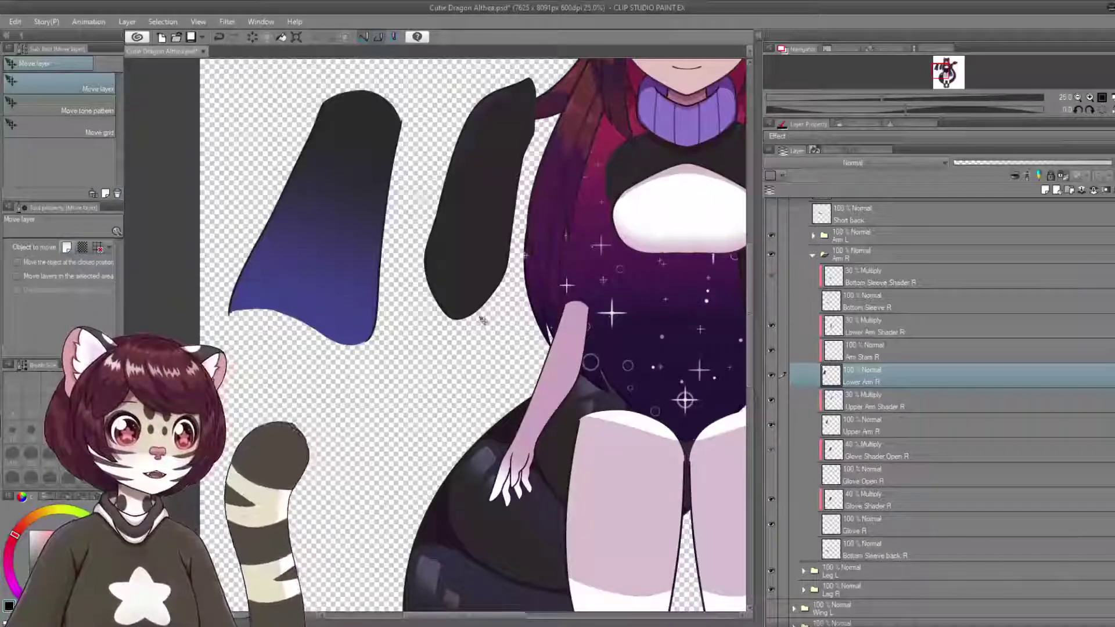
Open the recent file Live2D BerwinCOLOR BETA.psd and toggle its armup right folder to examine the raised-arm alternative.
key("alt+f")
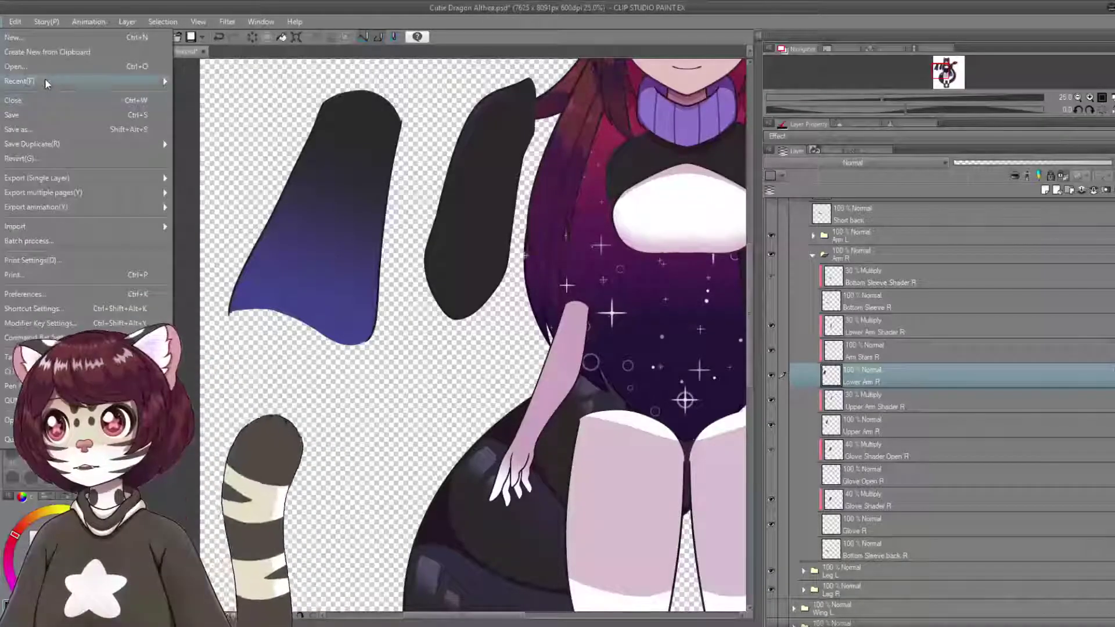
mouse_move(69, 85)
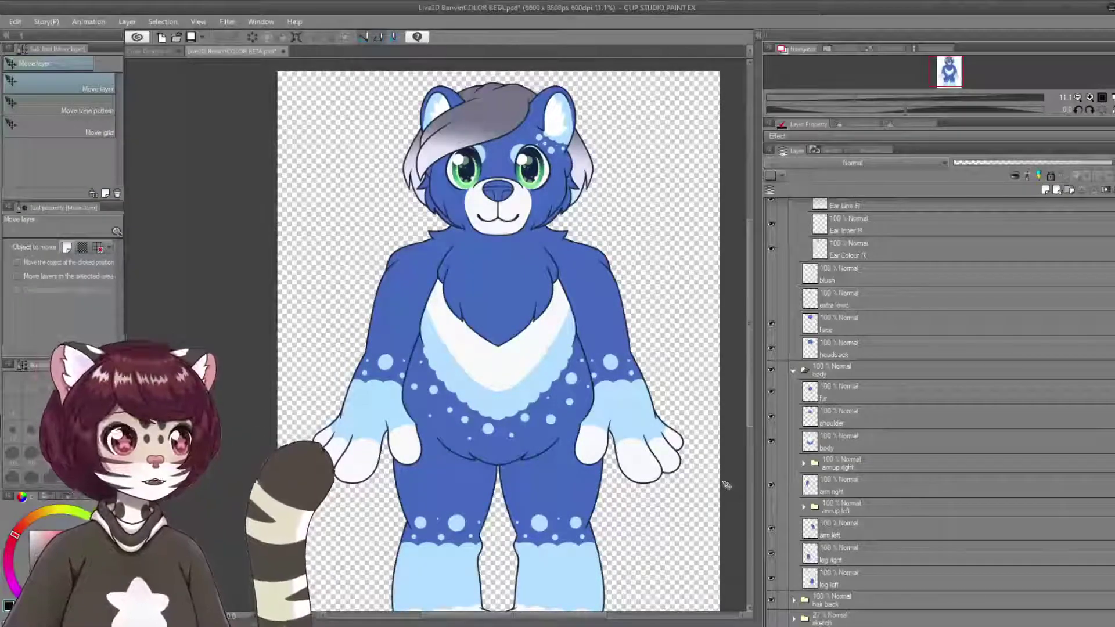
left_click(769, 463)
left_click(769, 463)
left_click(768, 463)
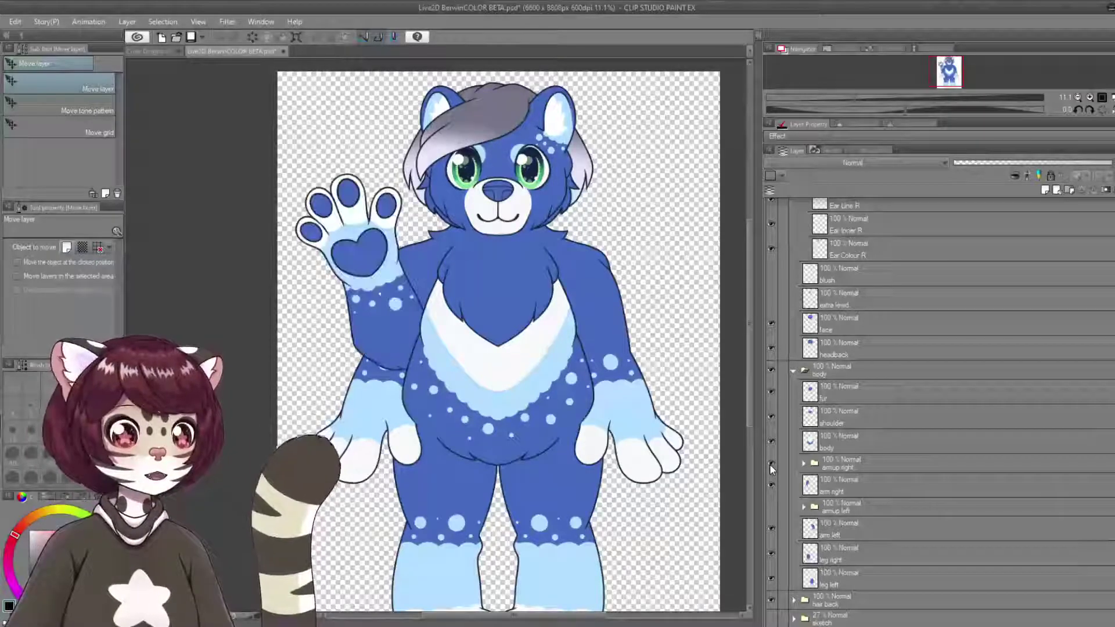
left_click(769, 463)
left_click(769, 463)
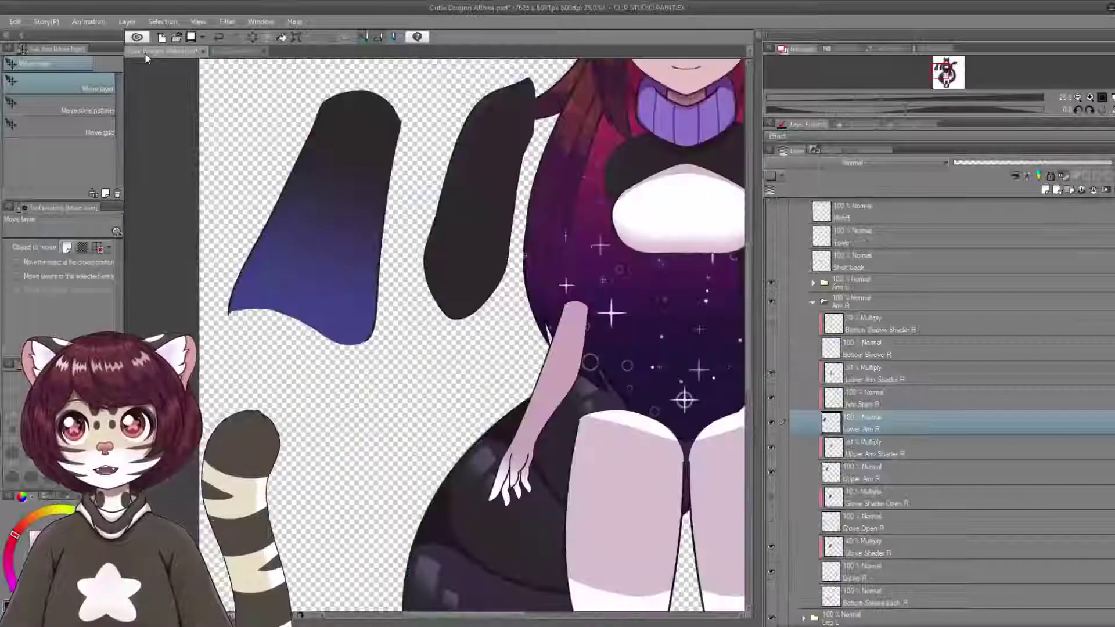
Return to the Cutie Dragon Althea document and toggle the Glove Open R layer to examine the alternate hand pose.
left_click(145, 51)
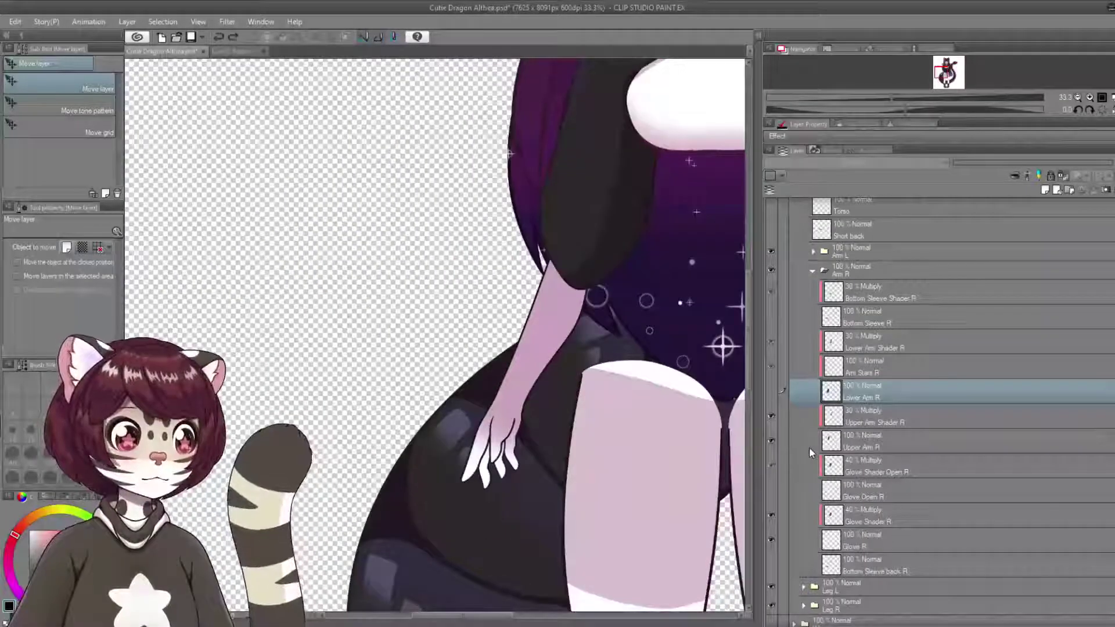
left_click(804, 493)
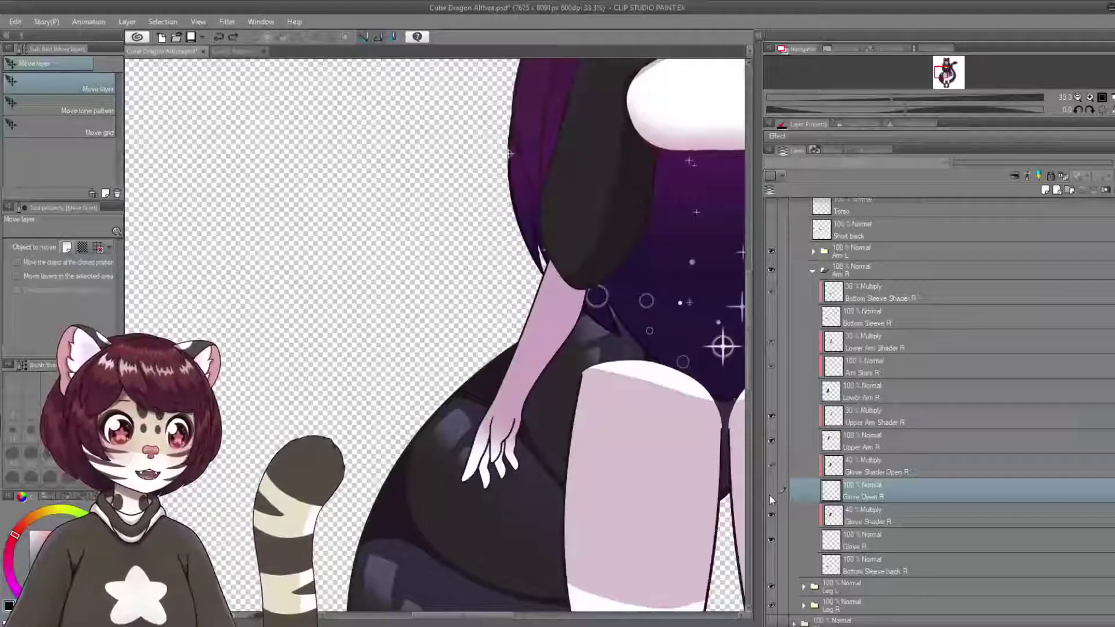
scroll(586, 526, "up", 2)
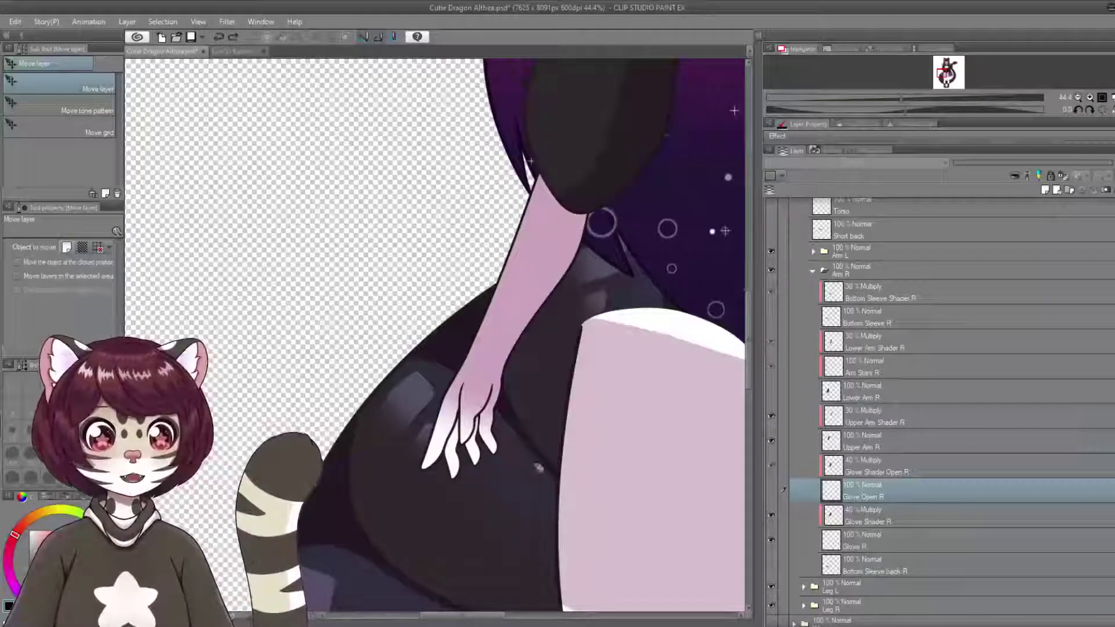
left_click(771, 492)
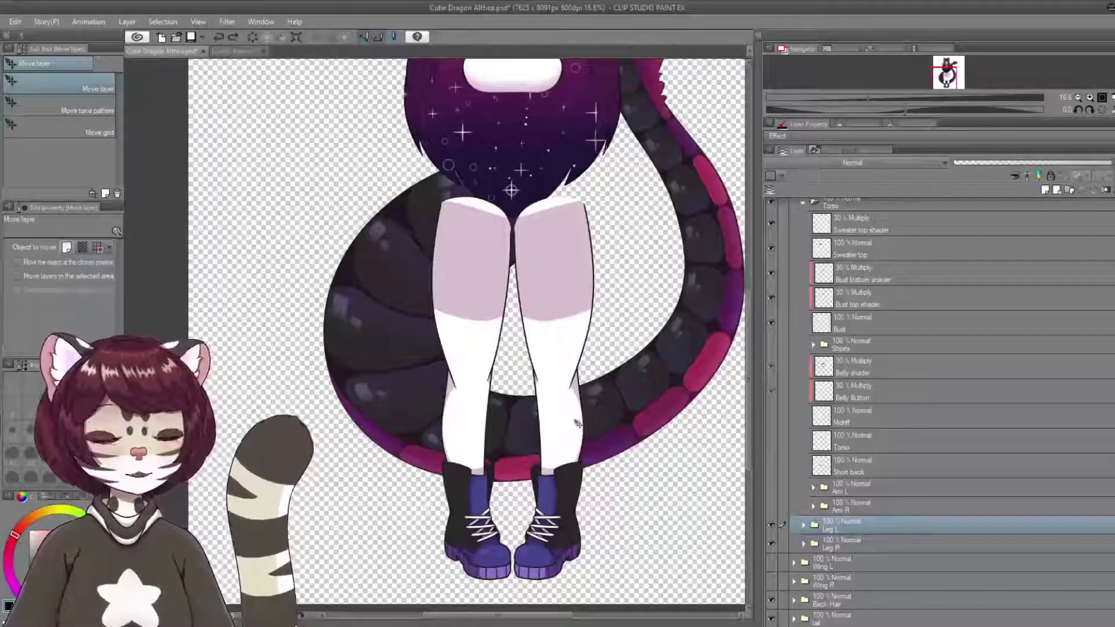
Expand the Leg R folder, select the Boots R layer and toggle Thigh R to examine the upper leg piece.
left_click(803, 543)
scroll(846, 465, "down", 3)
left_click(846, 421)
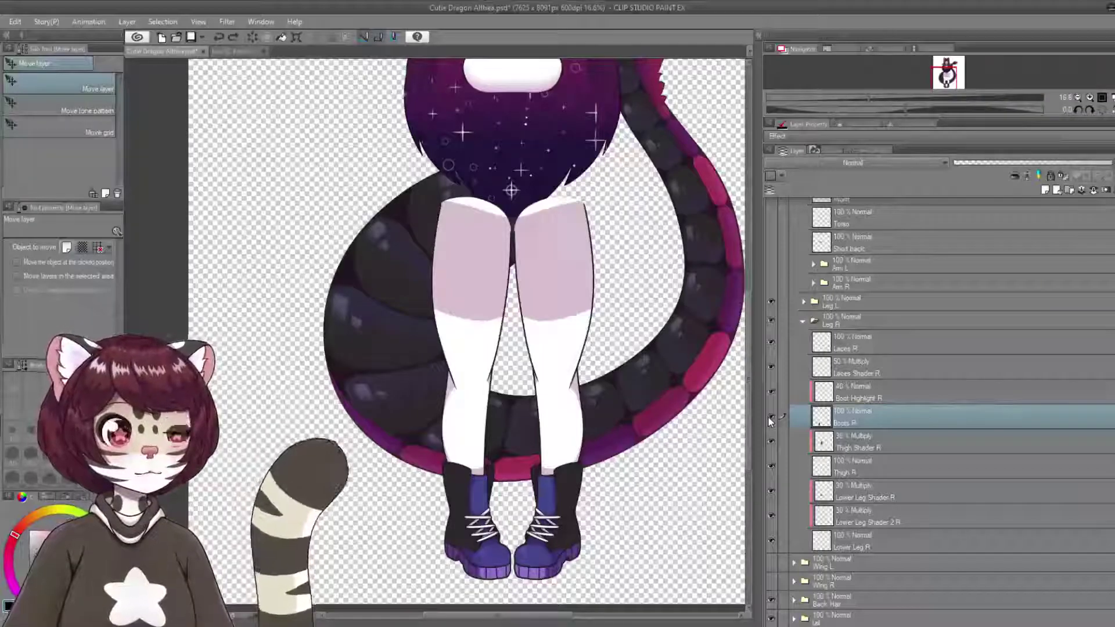
left_click(770, 467)
left_click(770, 468)
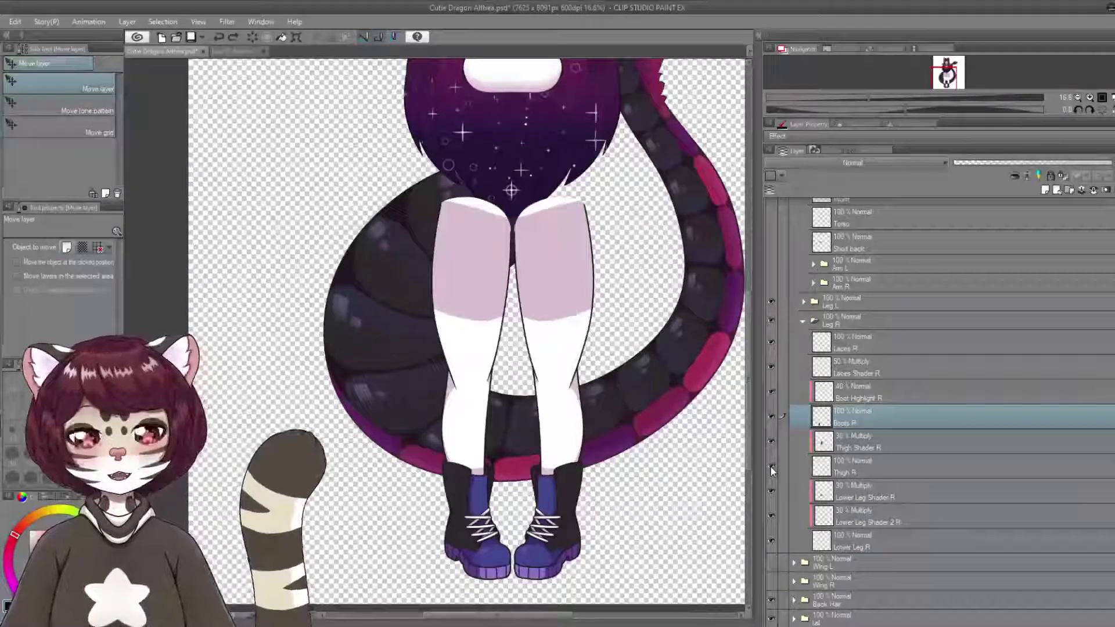
left_click(770, 466)
left_click(770, 466)
Toggle the Lower Leg R layer and move it aside onto the empty canvas to examine its full shape.
left_click(771, 539)
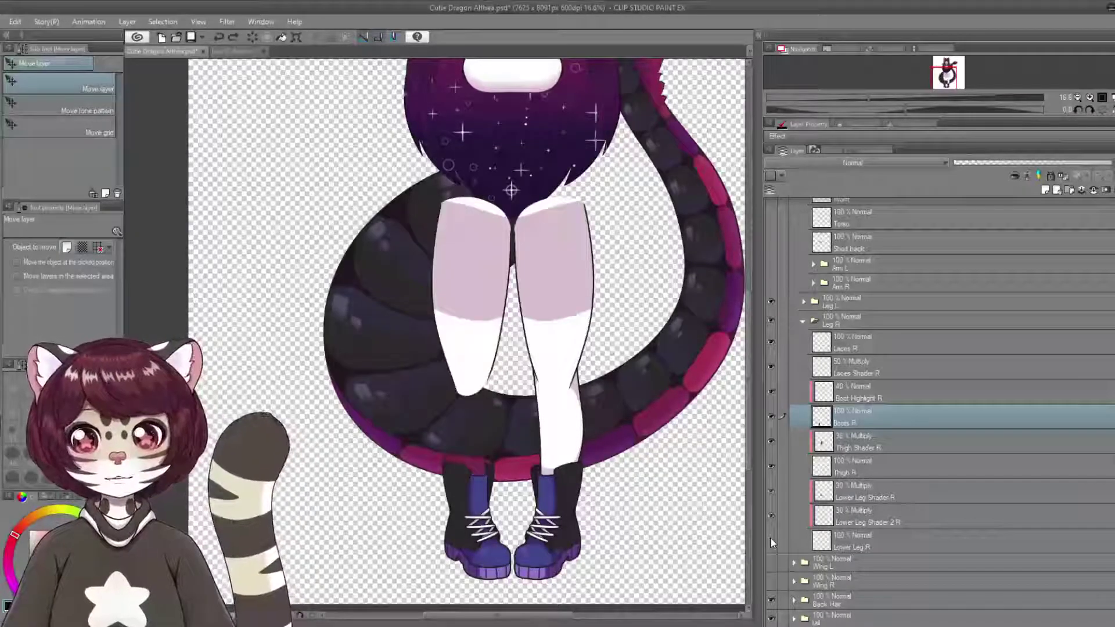
left_click(771, 538)
left_click(771, 538)
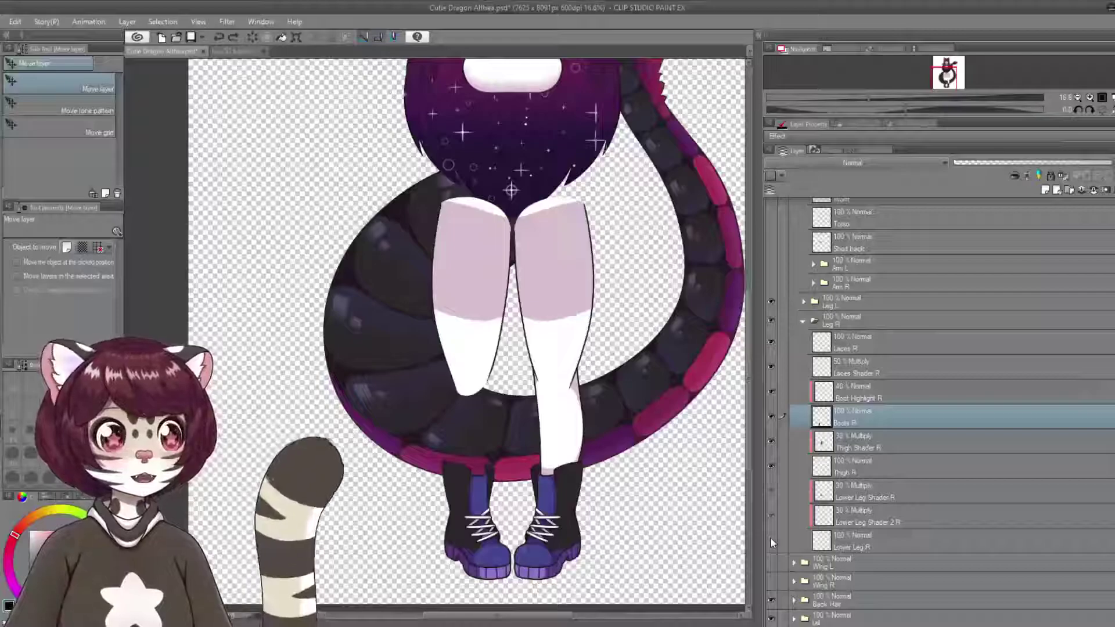
left_click(770, 539)
left_click(808, 537)
left_click_drag(473, 397, 270, 370)
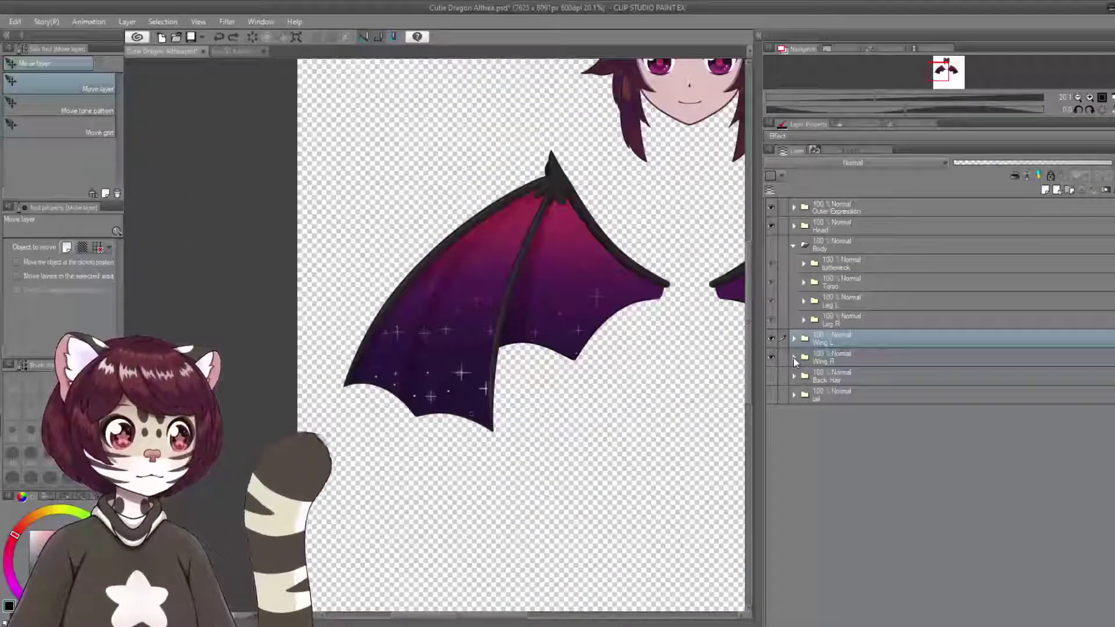
Expand the Wing R folder and toggle the Wing top R and Wing Top Lower R layers to examine the wing's frame.
left_click(794, 358)
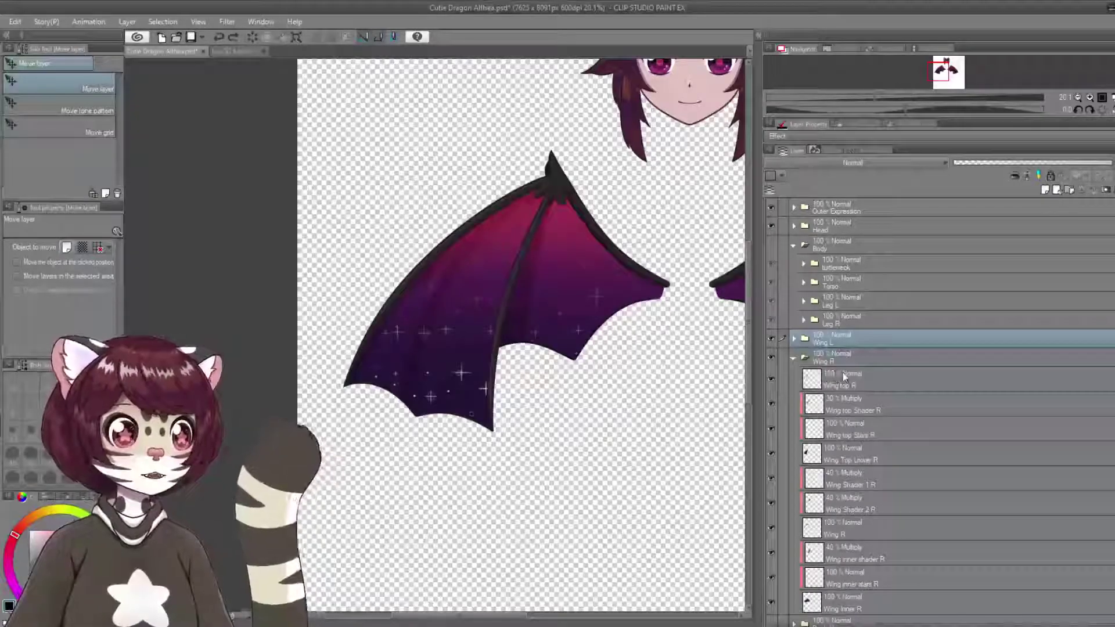
scroll(909, 408, "down", 1)
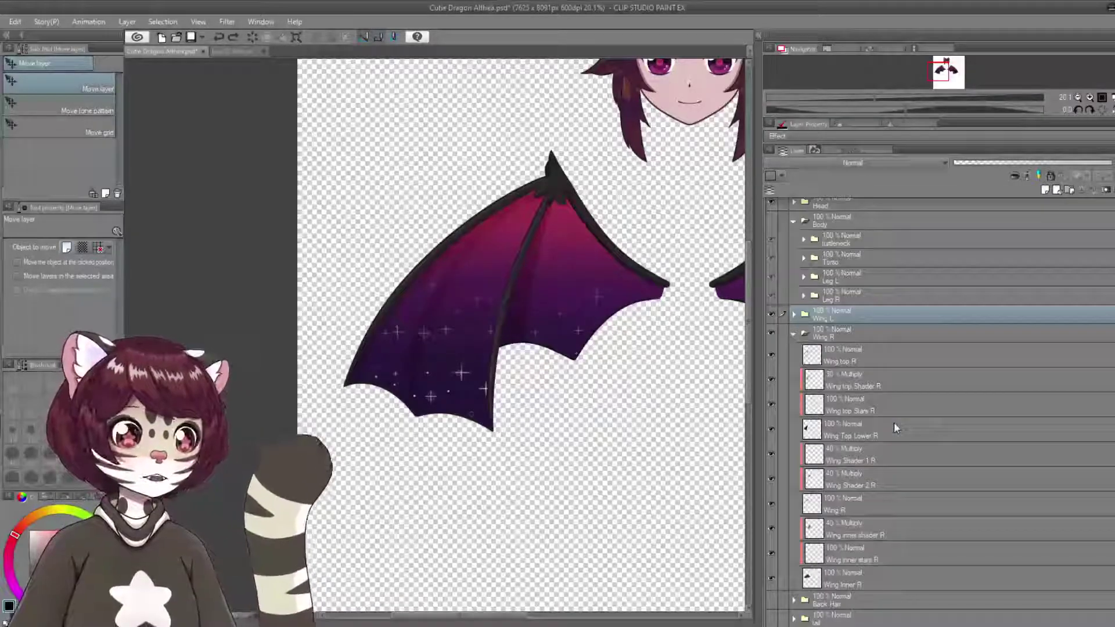
left_click(775, 358)
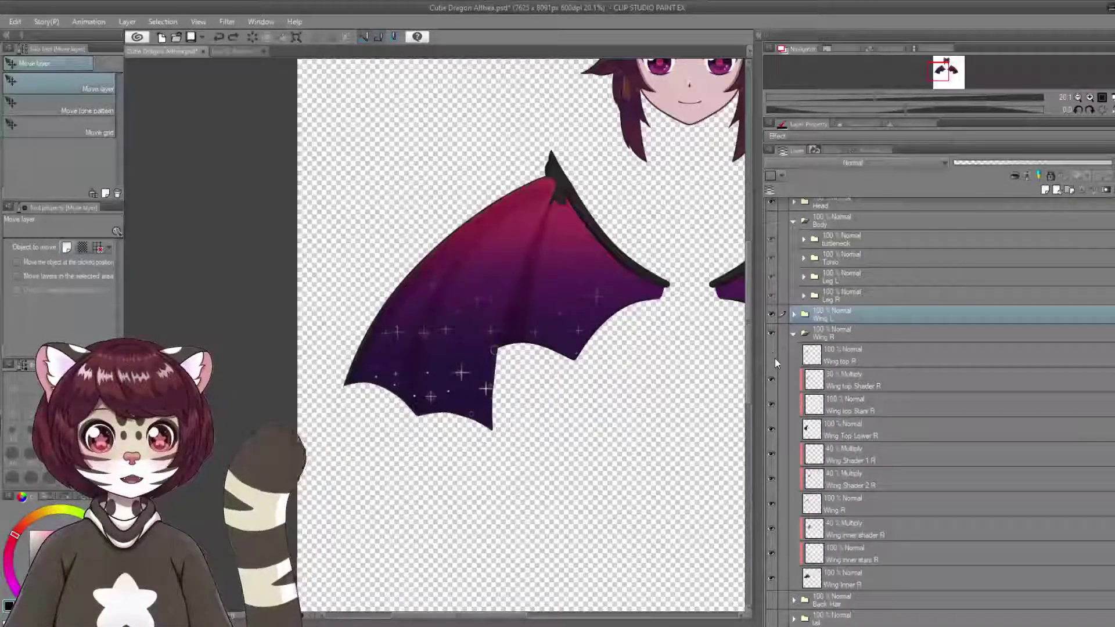
left_click(775, 358)
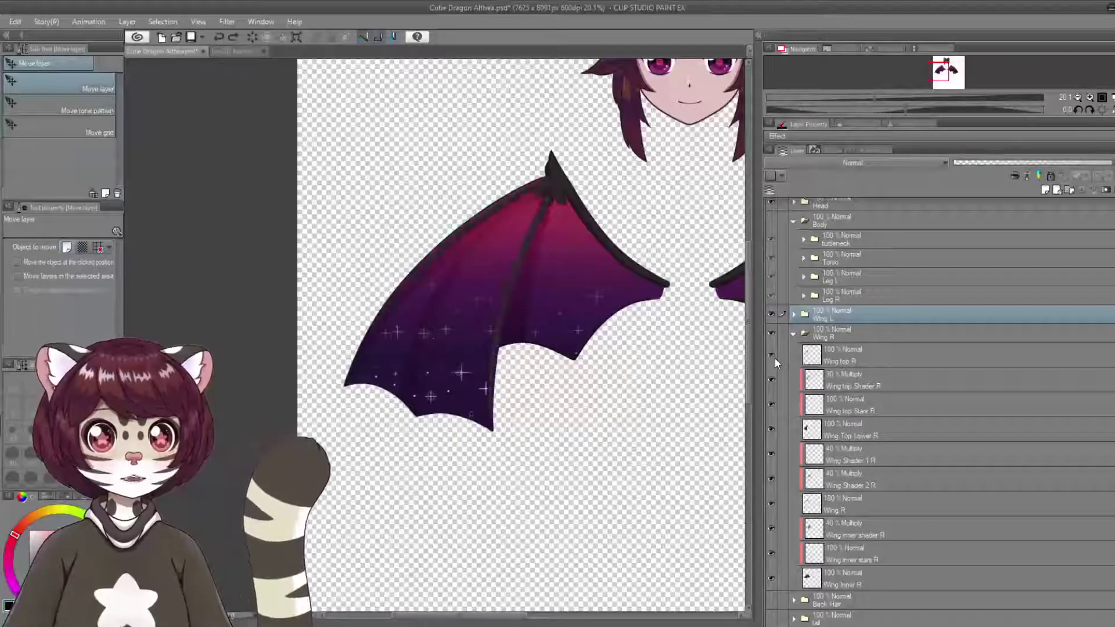
left_click(771, 430)
left_click(771, 429)
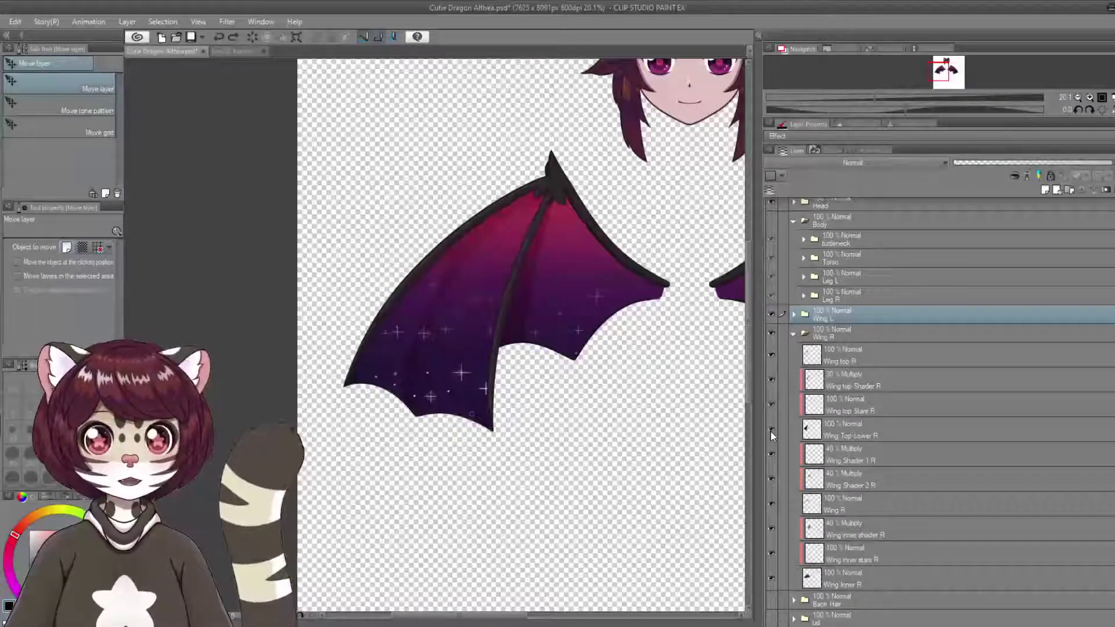
Toggle the Wing R and Wing Inner R layers to examine how the wing's membrane sections are separated.
left_click(772, 502)
left_click(772, 503)
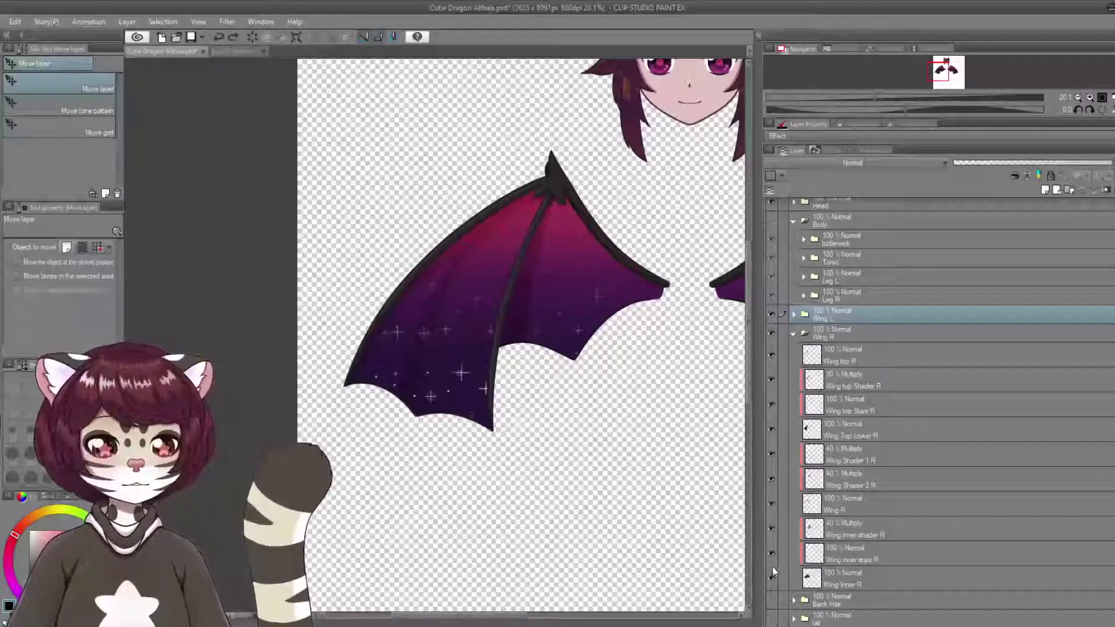
left_click(769, 583)
left_click(769, 583)
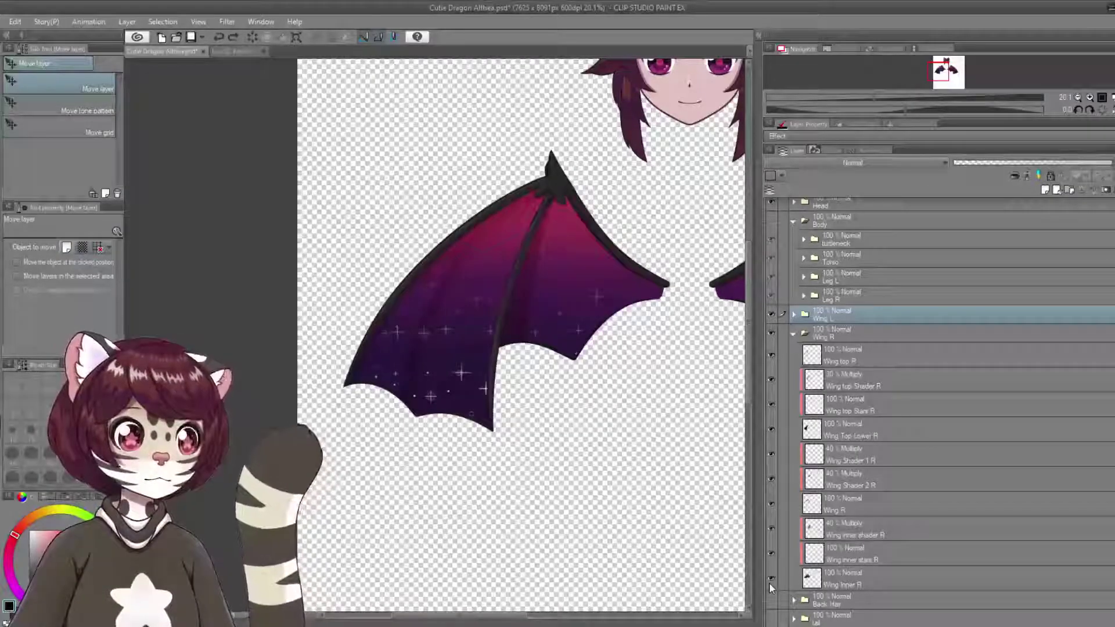
Toggle the Wing Inner R, Wing top R and Wing Top Lower R layers to compare the wing's membrane and frame pieces.
left_click(769, 583)
left_click(768, 583)
left_click(768, 583)
left_click(769, 583)
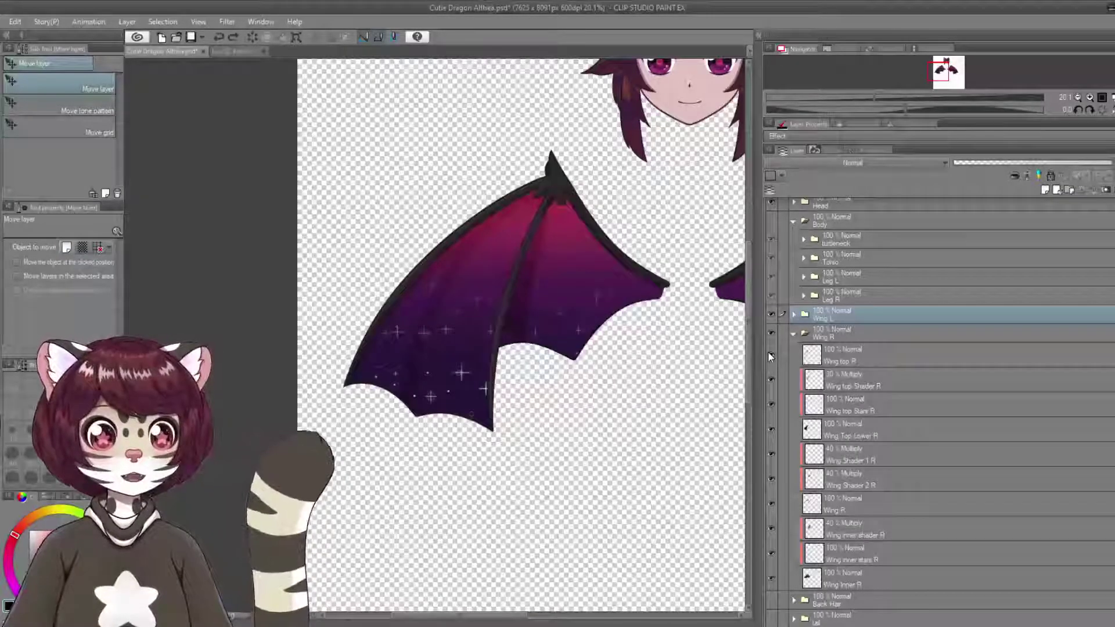
left_click(770, 353)
left_click(769, 353)
left_click(771, 427)
left_click(771, 427)
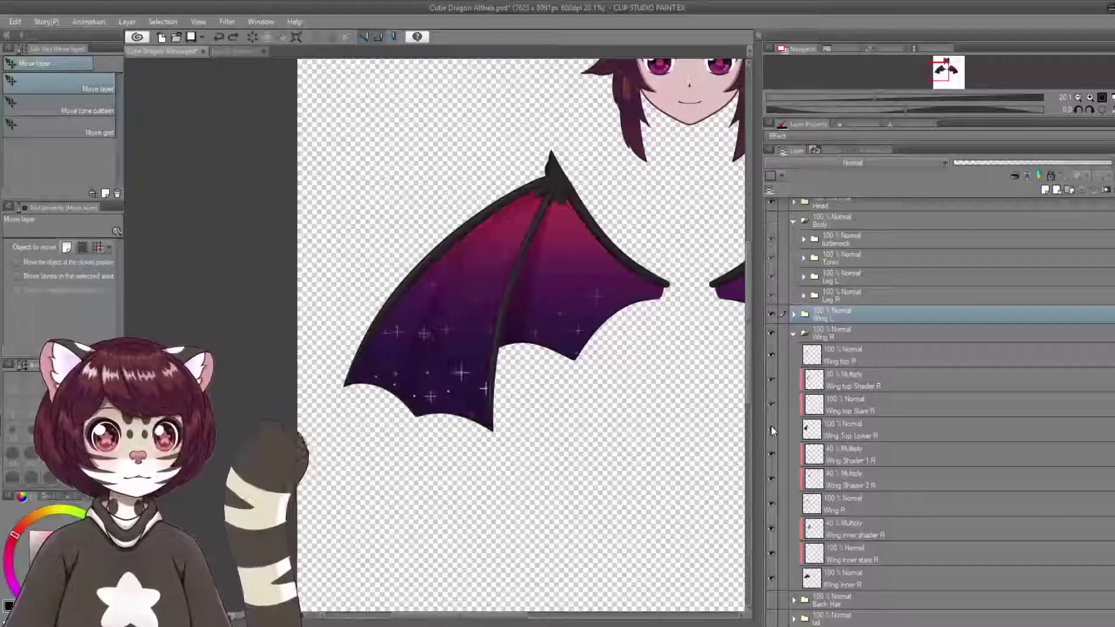
left_click(771, 427)
left_click(771, 428)
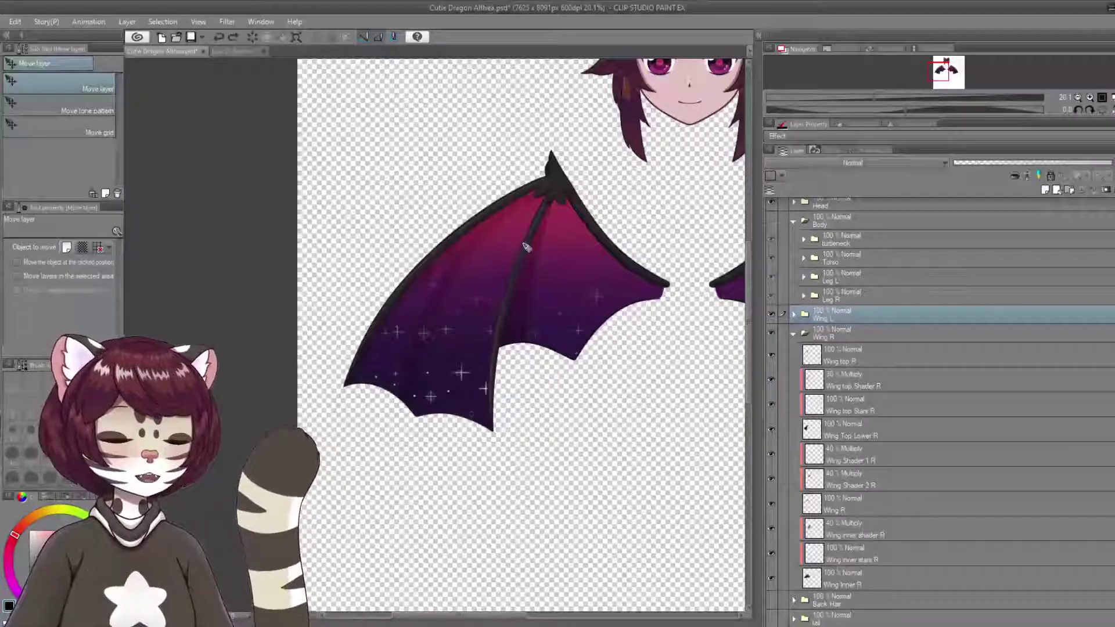
Hide the Head folder to examine the back hair without the face, and show the head again.
scroll(505, 351, "up", 2)
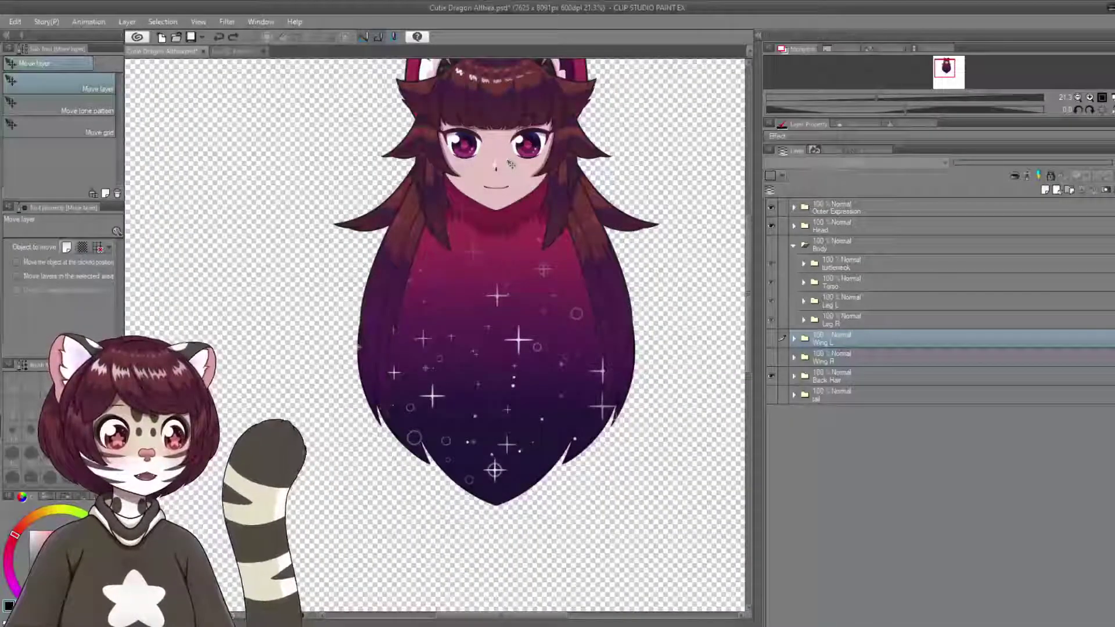
left_click(770, 225)
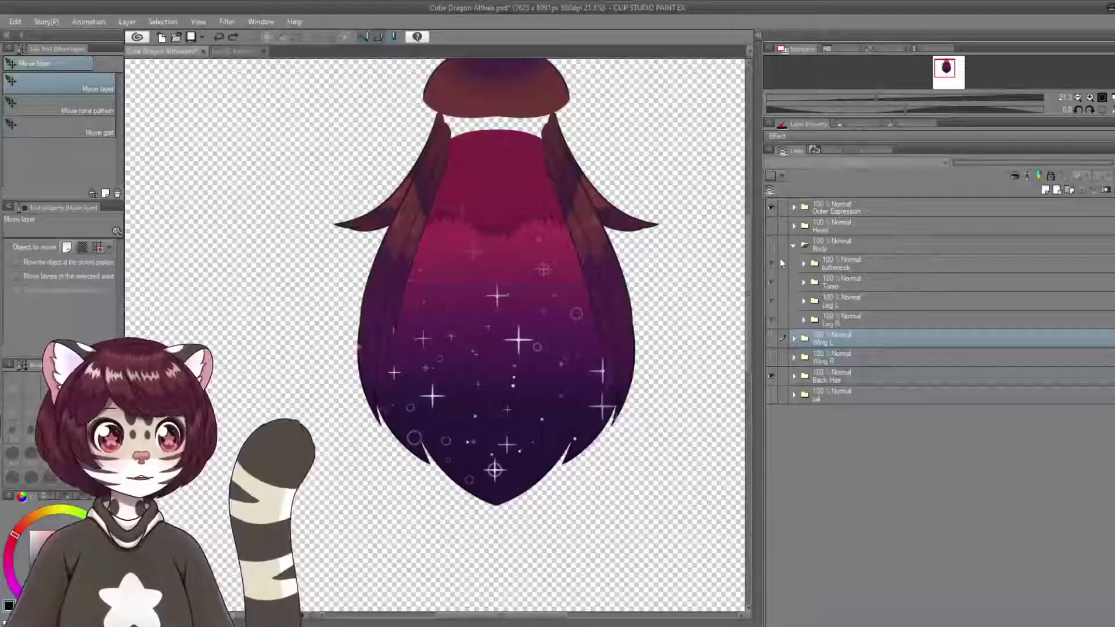
left_click(773, 244)
left_click(773, 243)
left_click(775, 227)
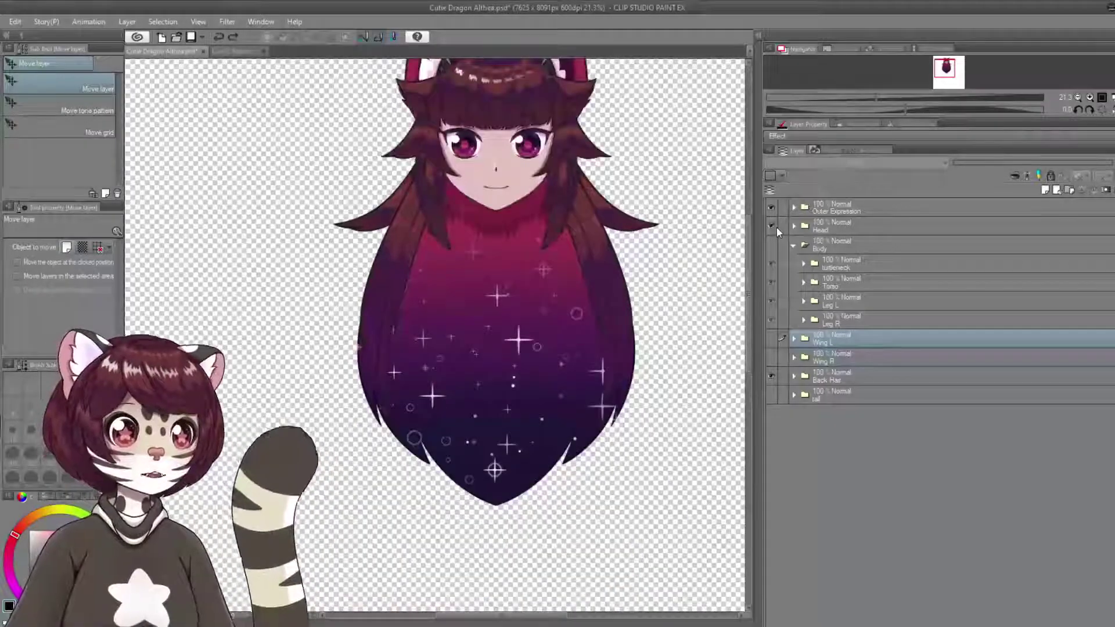
Expand the Back Hair folder and toggle the Hair Back layer to examine the large rear hair piece.
left_click(793, 376)
left_click(842, 377)
scroll(875, 417, "down", 3)
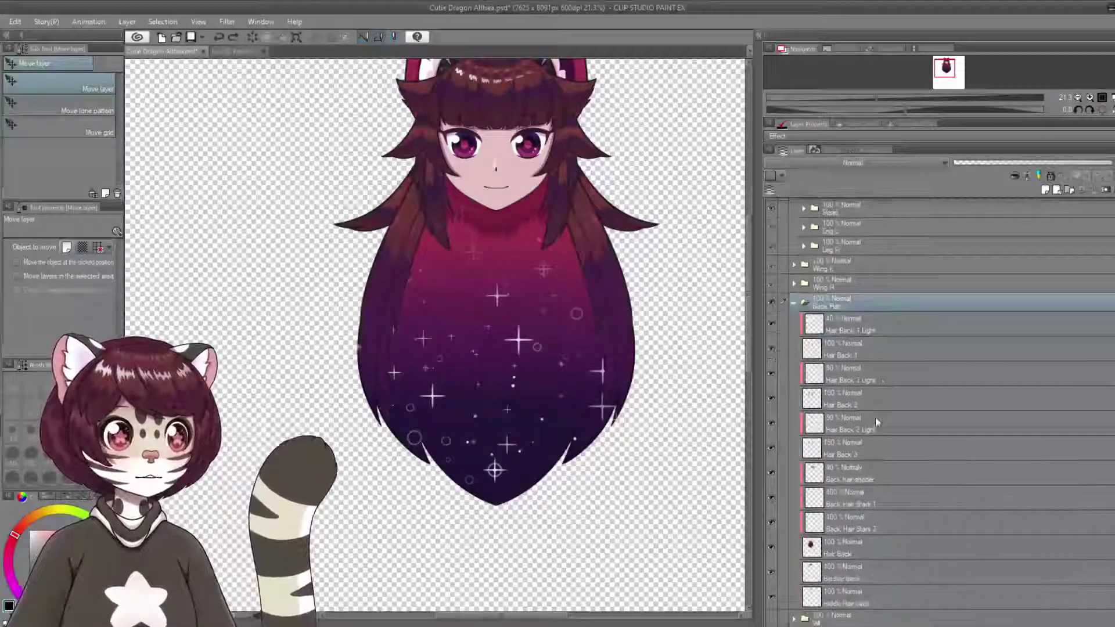
left_click(770, 548)
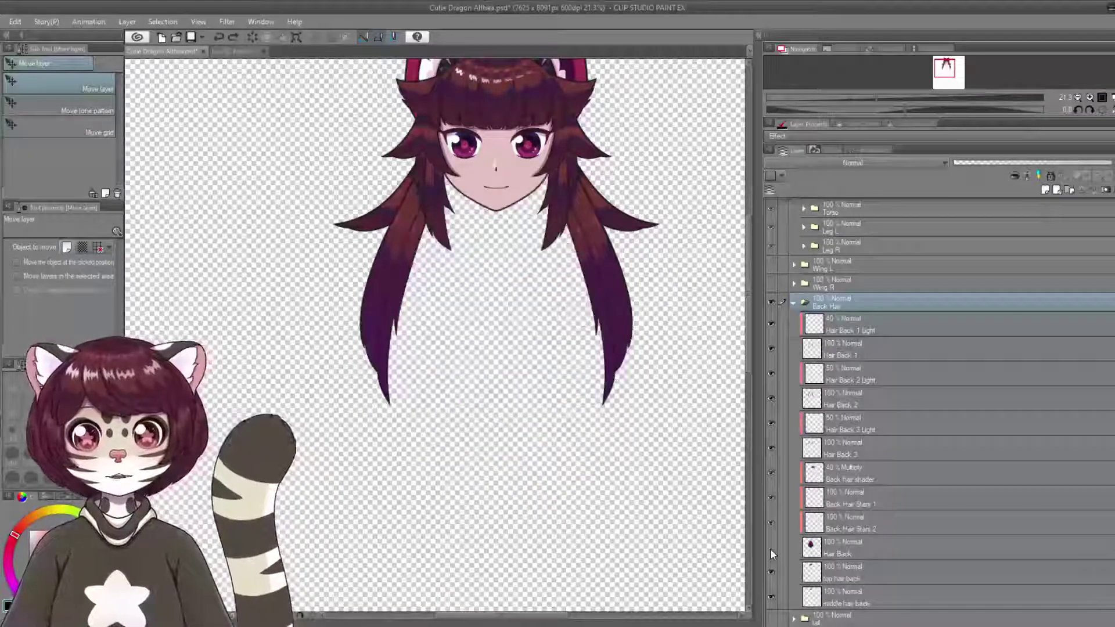
left_click(770, 548)
left_click(770, 548)
left_click(769, 548)
left_click(770, 548)
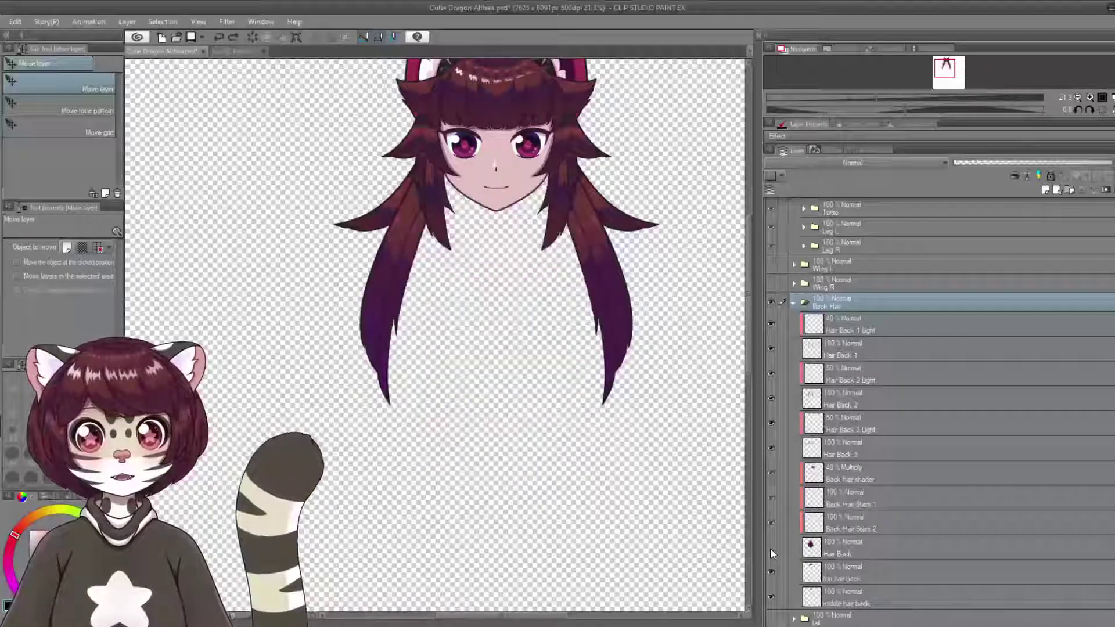
left_click(770, 548)
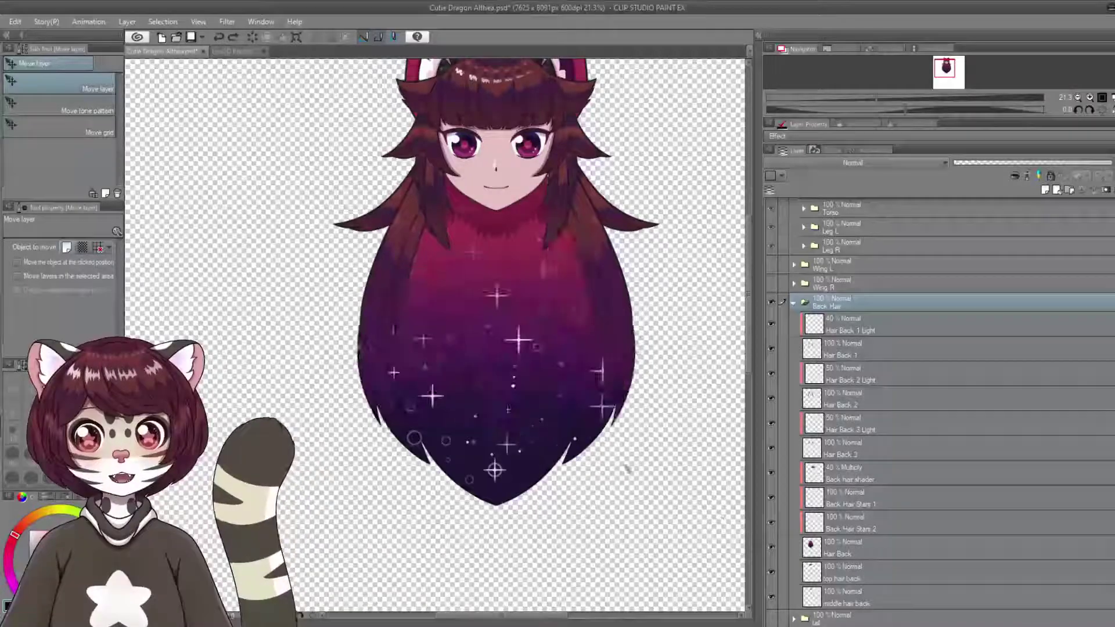
Toggle the Hair Back 2 and Hair Back 3 layers to examine how the back hair strands are separated.
left_click(775, 401)
left_click(774, 401)
left_click(774, 400)
left_click(774, 401)
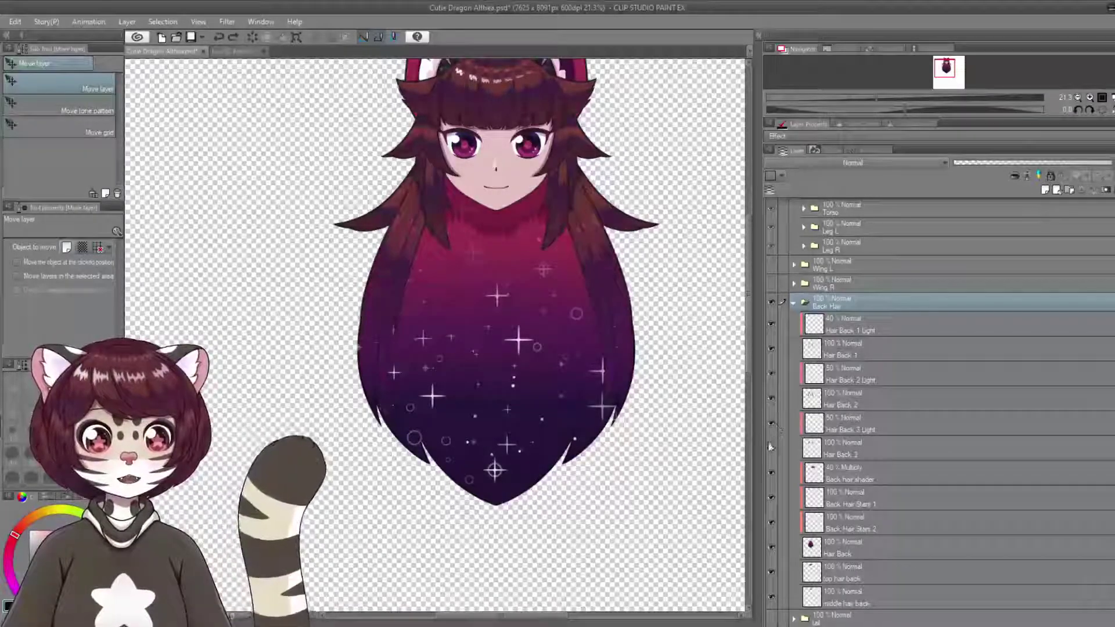
left_click(771, 445)
left_click(772, 446)
left_click(772, 446)
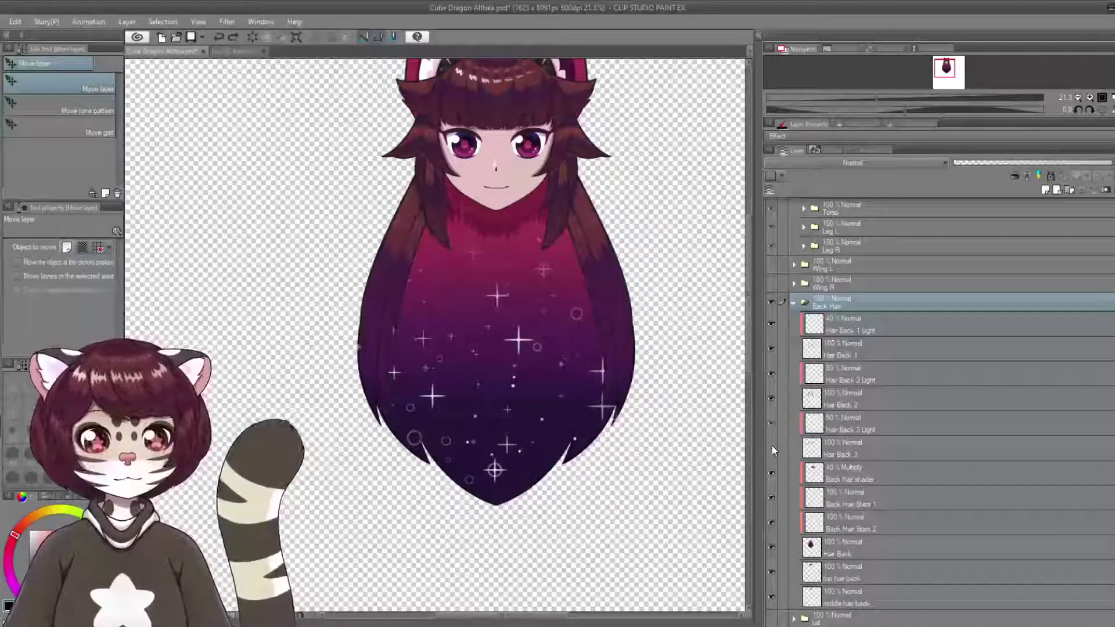
left_click(771, 446)
Hide the Back Hair folder and expand the visible tail folder to isolate the tail artwork.
left_click(770, 376)
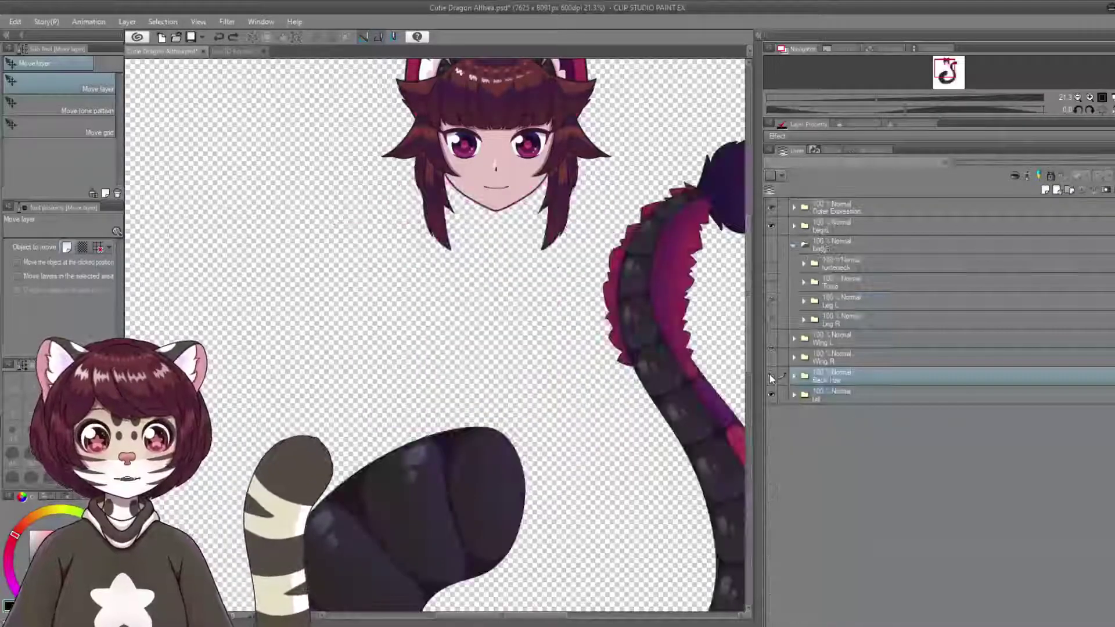
scroll(591, 365, "down", 5)
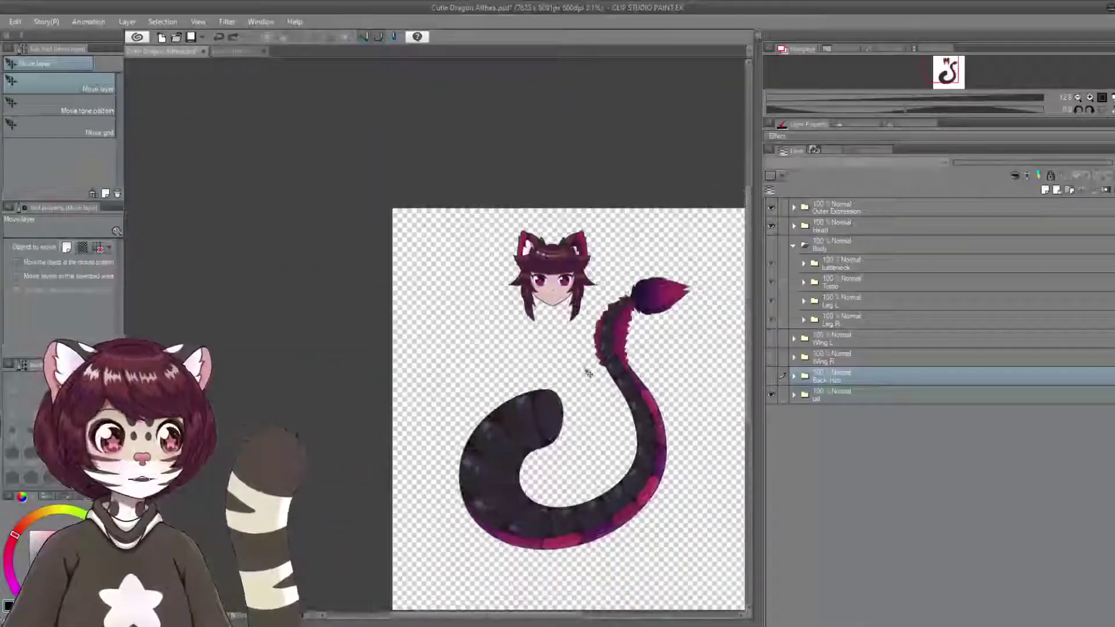
scroll(588, 398, "down", 1)
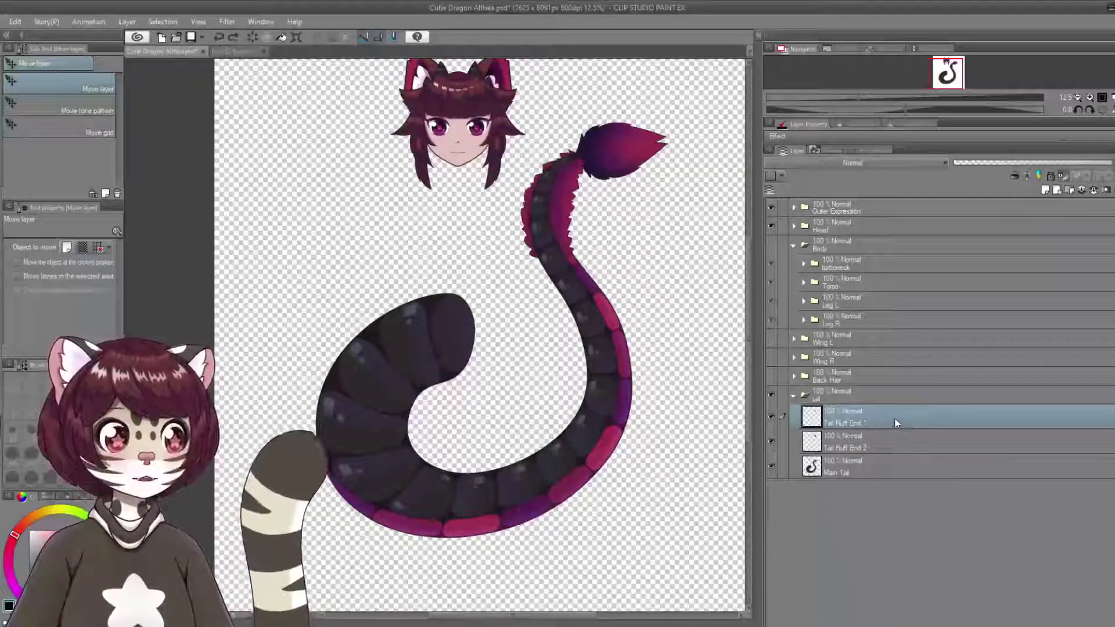
Toggle the Main Tail layer to examine how the tail's body is separated from its tip.
left_click(771, 467)
left_click(771, 467)
left_click(771, 467)
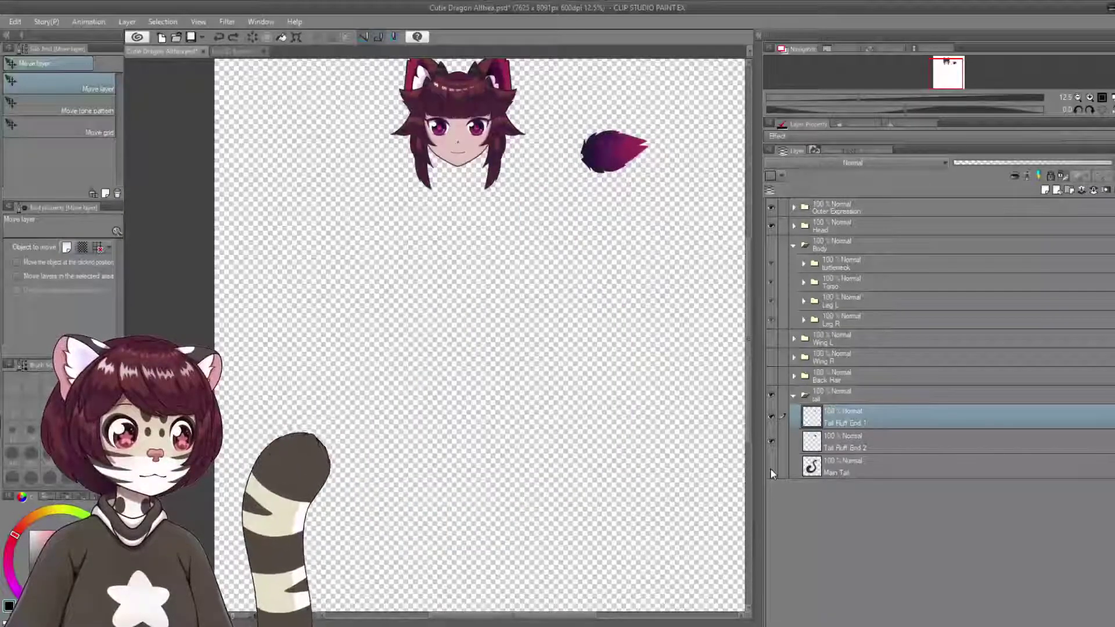
left_click(771, 468)
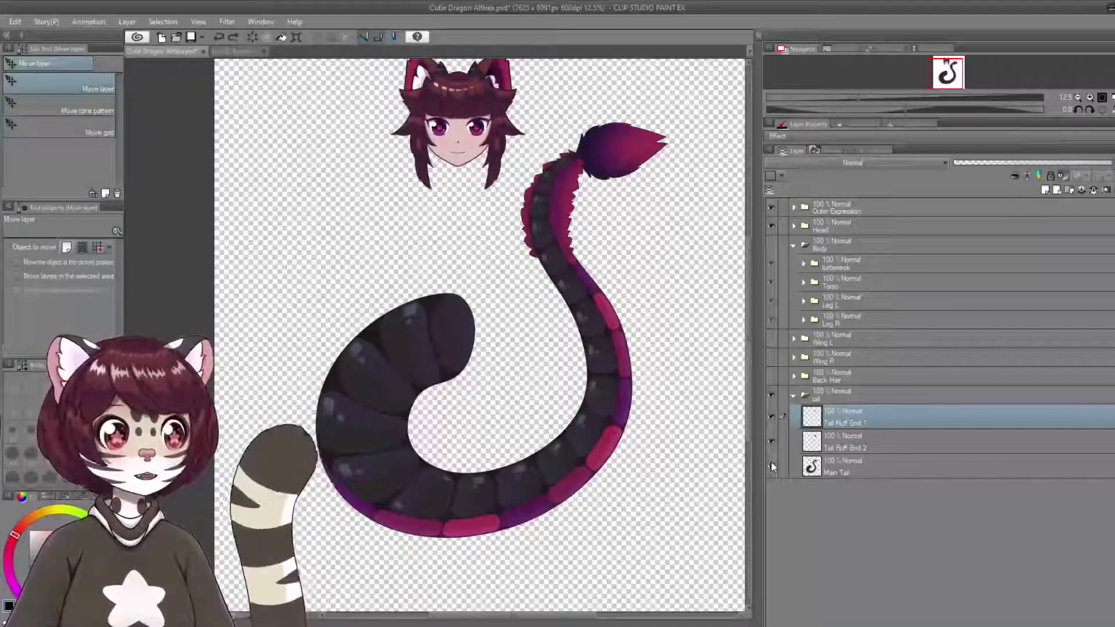